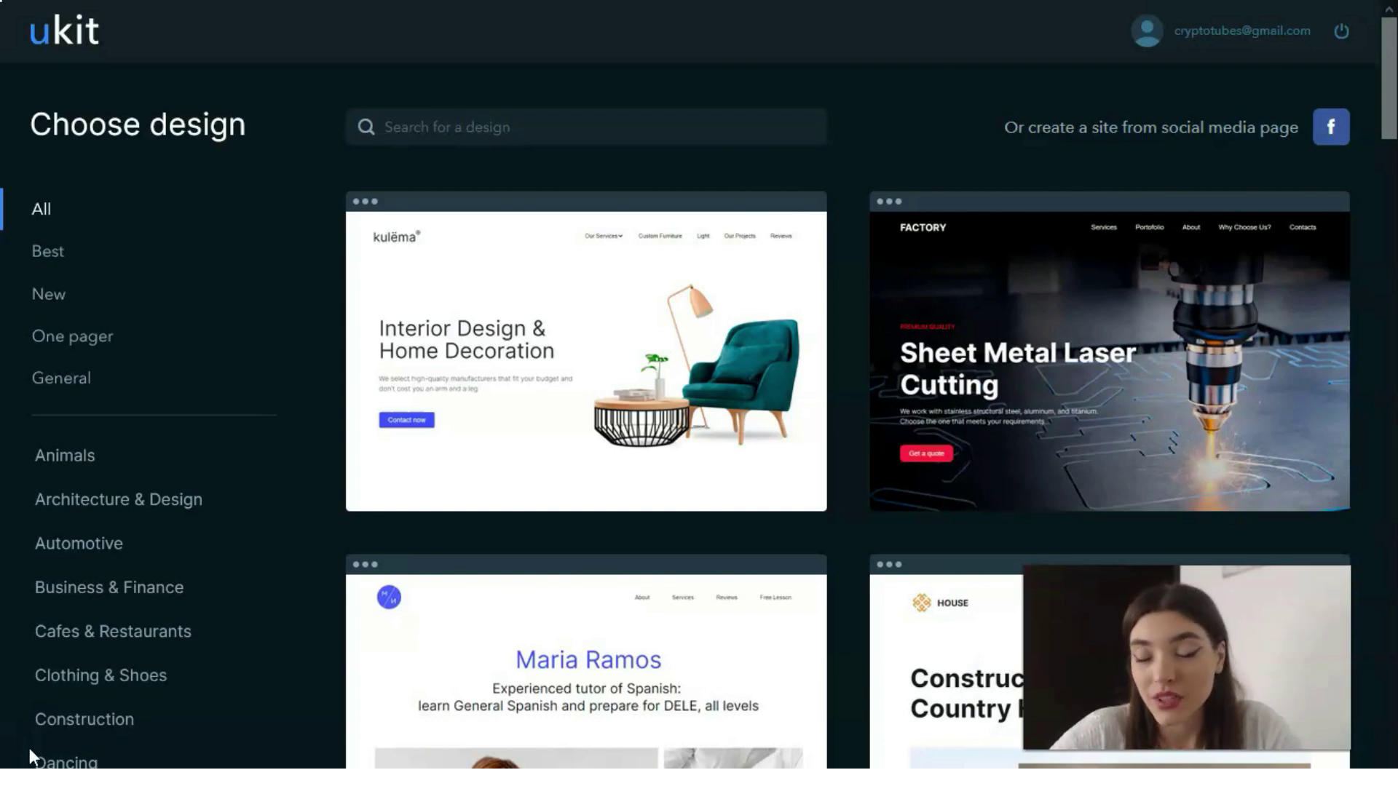
Step: Scroll down through the Choose design template gallery
{"action": "scroll", "coordinate": [422, 505], "scroll_direction": "down", "scroll_amount": 10}
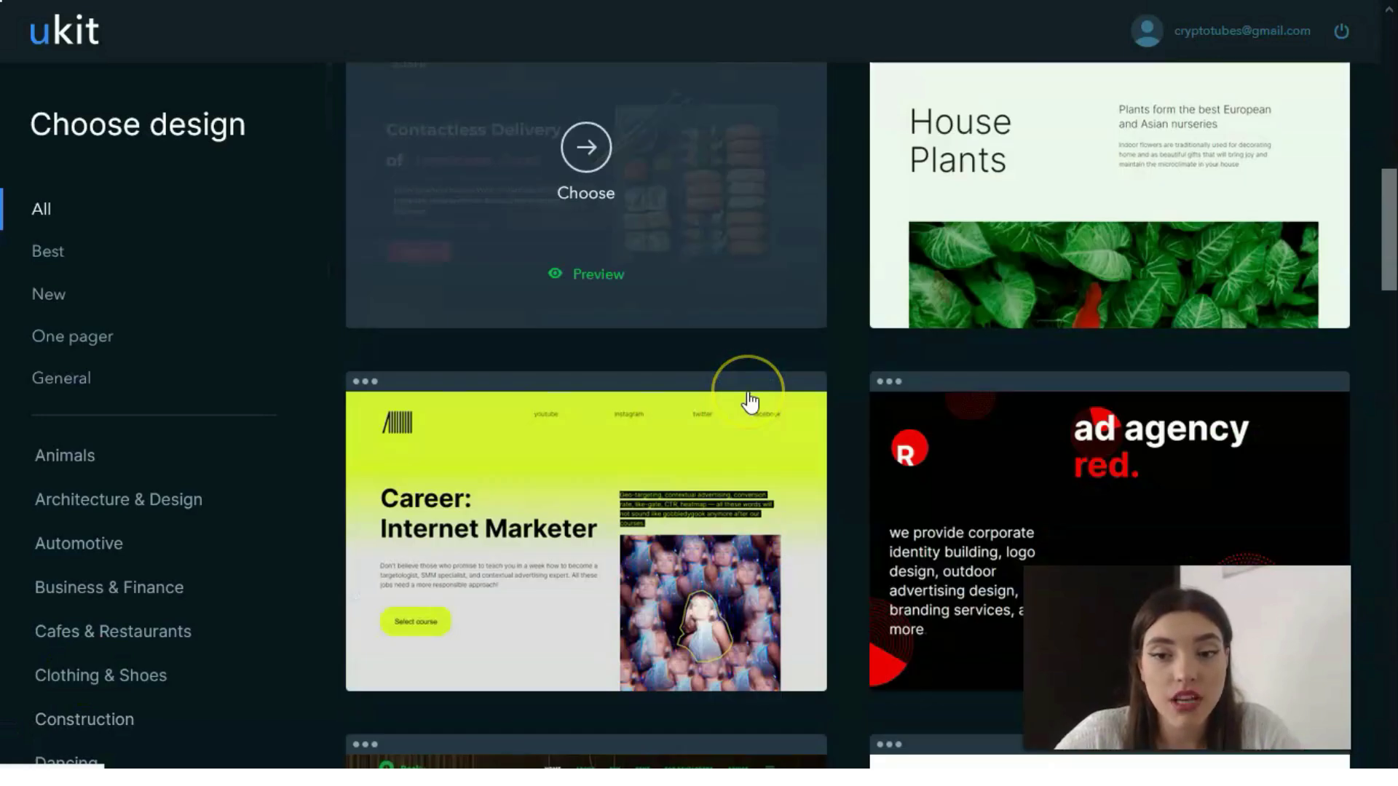
{"action": "scroll", "coordinate": [750, 401], "scroll_direction": "down", "scroll_amount": 15}
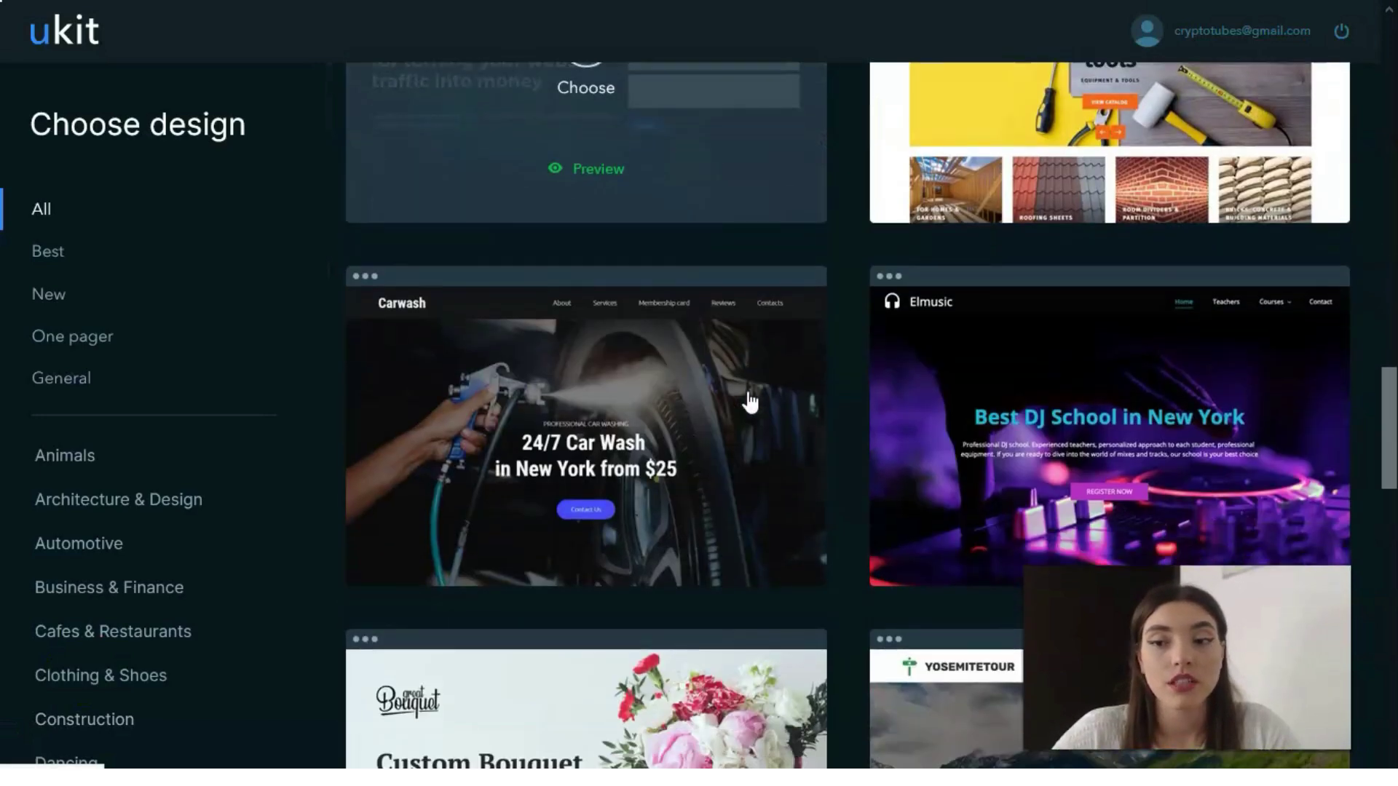
{"action": "scroll", "coordinate": [750, 402], "scroll_direction": "down", "scroll_amount": 3}
{"action": "scroll", "coordinate": [811, 456], "scroll_direction": "down", "scroll_amount": 4}
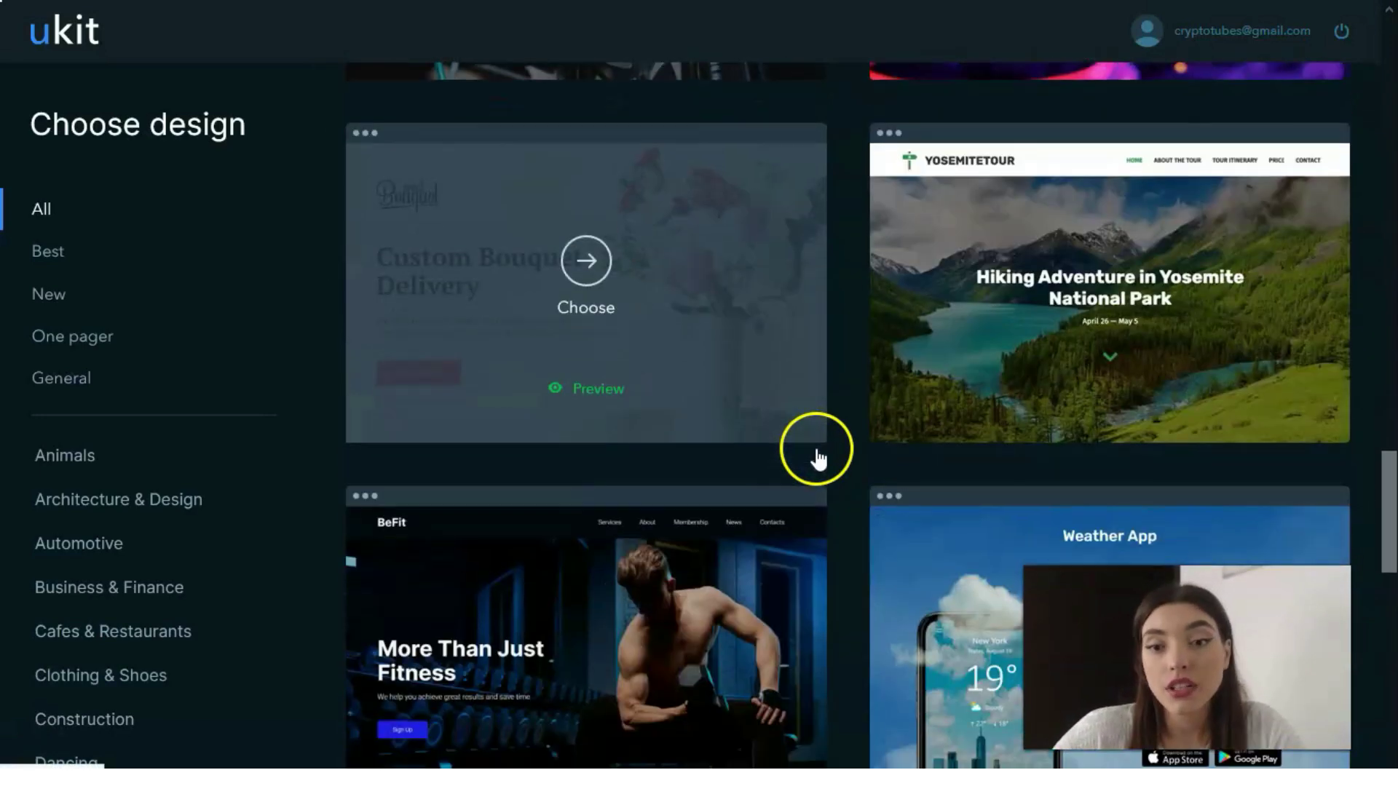
{"action": "scroll", "coordinate": [817, 457], "scroll_direction": "down", "scroll_amount": 9}
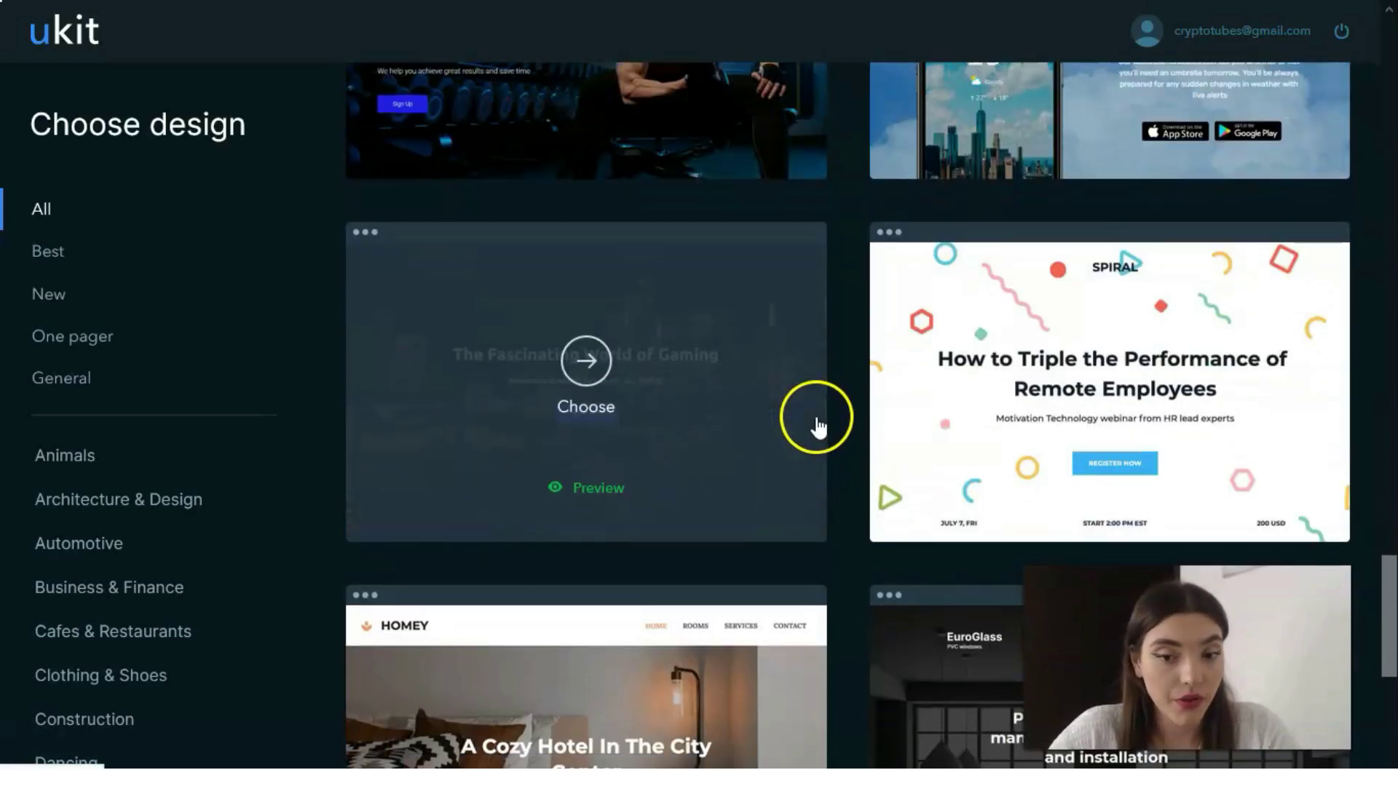
{"action": "scroll", "coordinate": [817, 426], "scroll_direction": "down", "scroll_amount": 4}
{"action": "scroll", "coordinate": [818, 426], "scroll_direction": "down", "scroll_amount": 3}
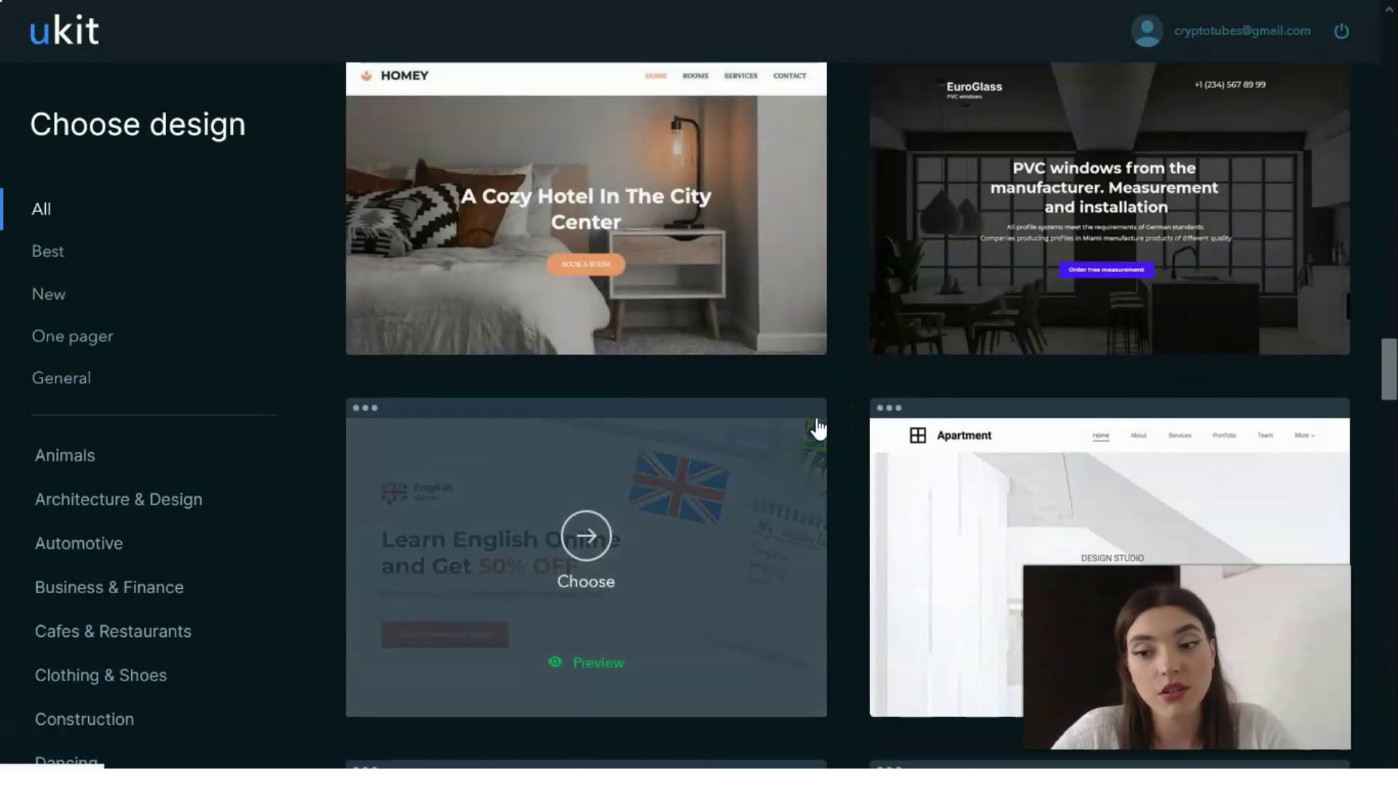
{"action": "scroll", "coordinate": [819, 428], "scroll_direction": "down", "scroll_amount": 5}
{"action": "scroll", "coordinate": [820, 430], "scroll_direction": "down", "scroll_amount": 3}
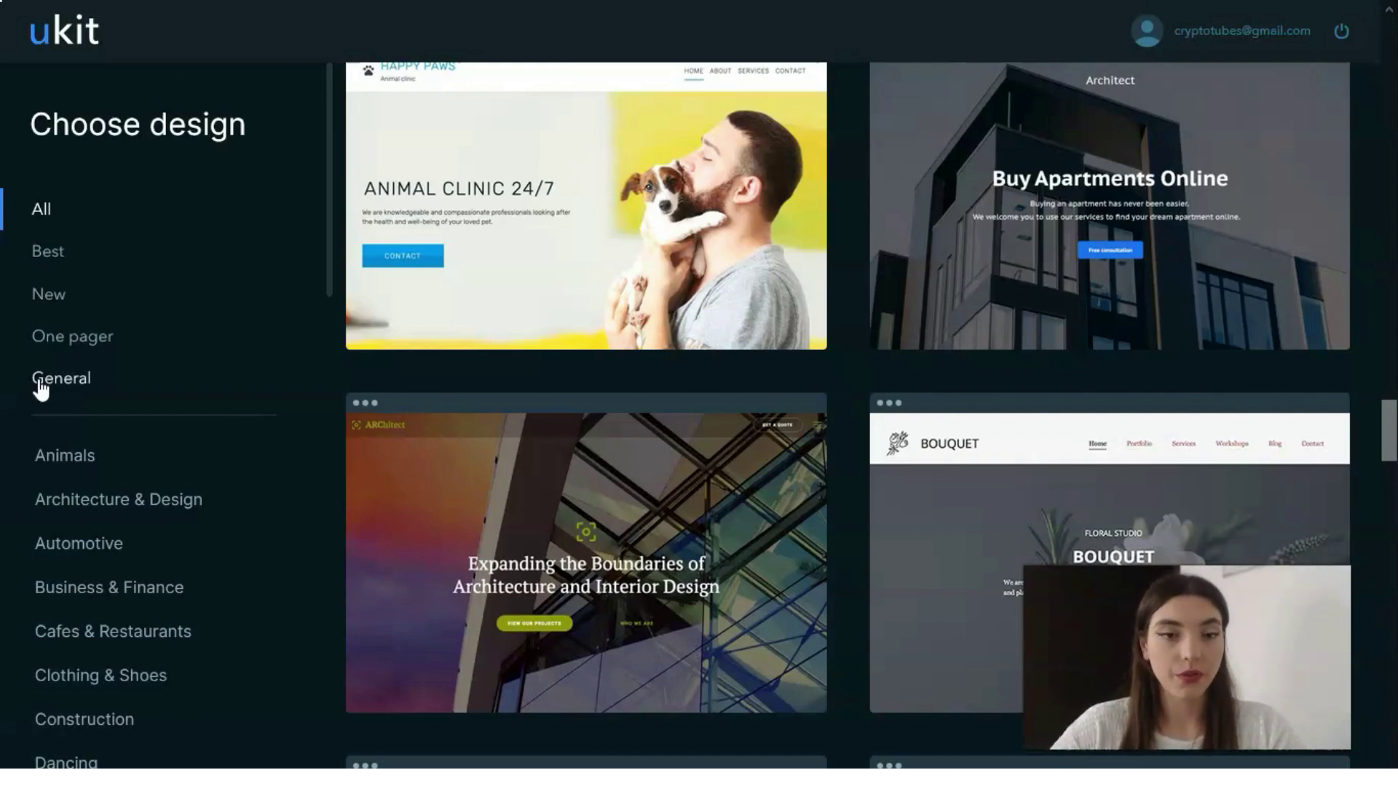
Step: Browse the category sidebar and gallery to reach the Happy Paws Animal Clinic card
{"action": "left_click", "coordinate": [14, 313]}
{"action": "scroll", "coordinate": [73, 404], "scroll_direction": "down", "scroll_amount": 10}
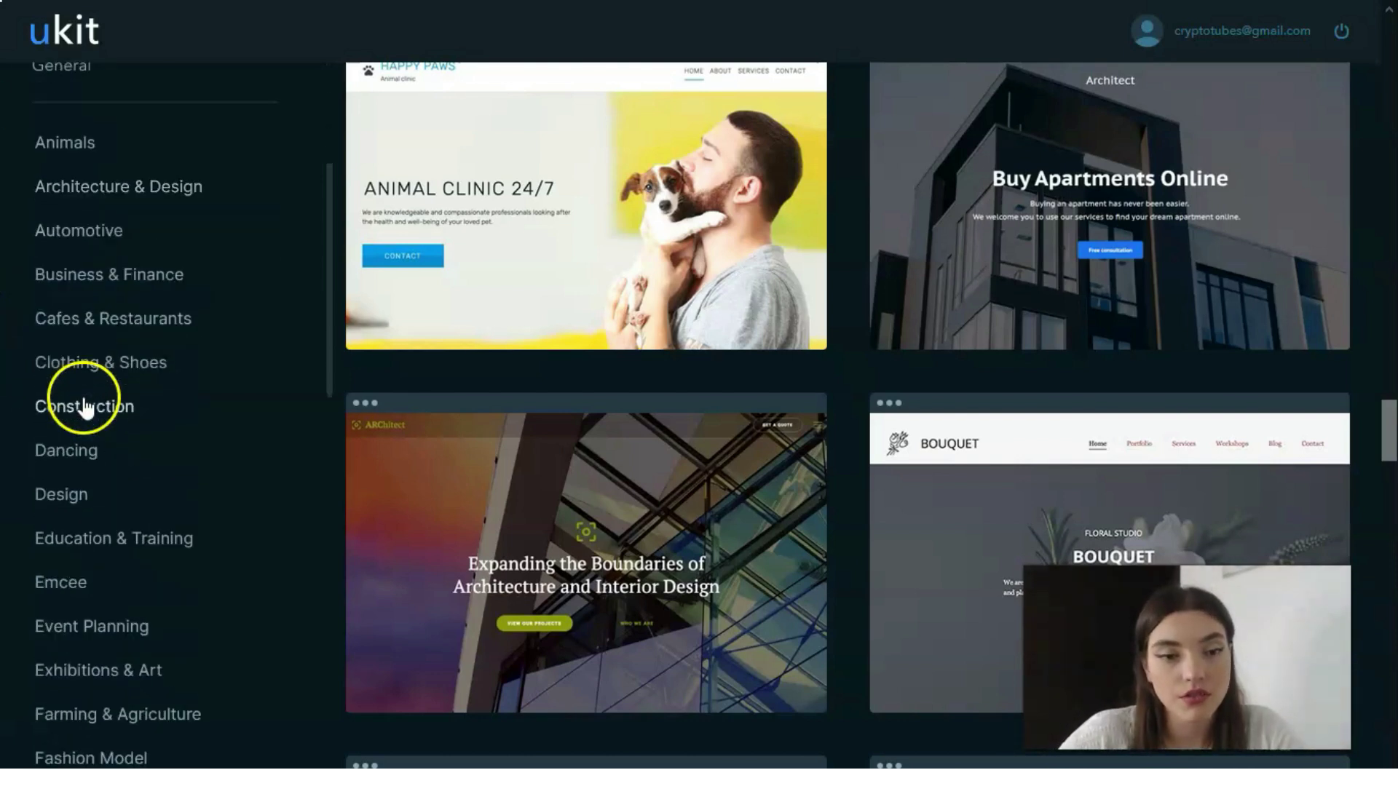
{"action": "scroll", "coordinate": [78, 413], "scroll_direction": "up", "scroll_amount": 8}
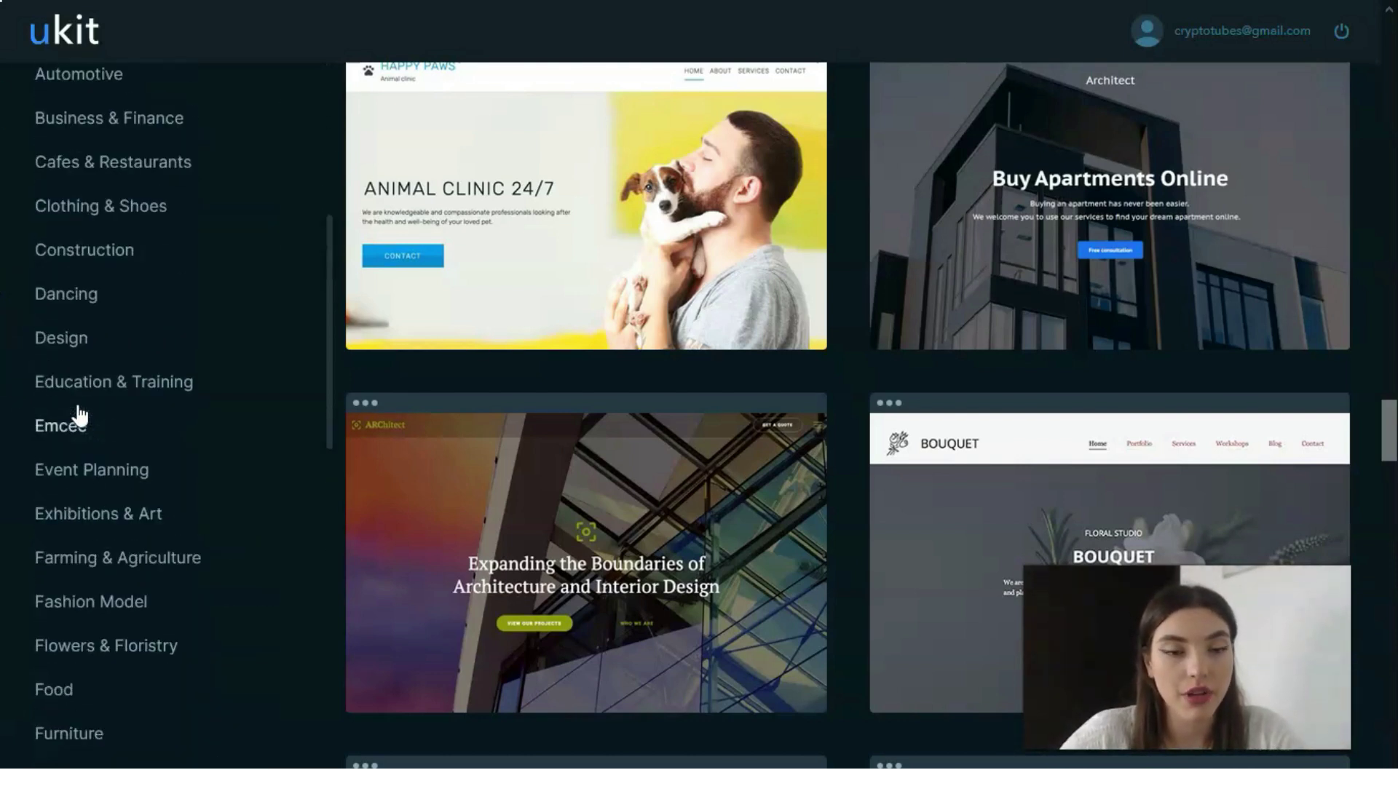
{"action": "scroll", "coordinate": [97, 480], "scroll_direction": "up", "scroll_amount": 3}
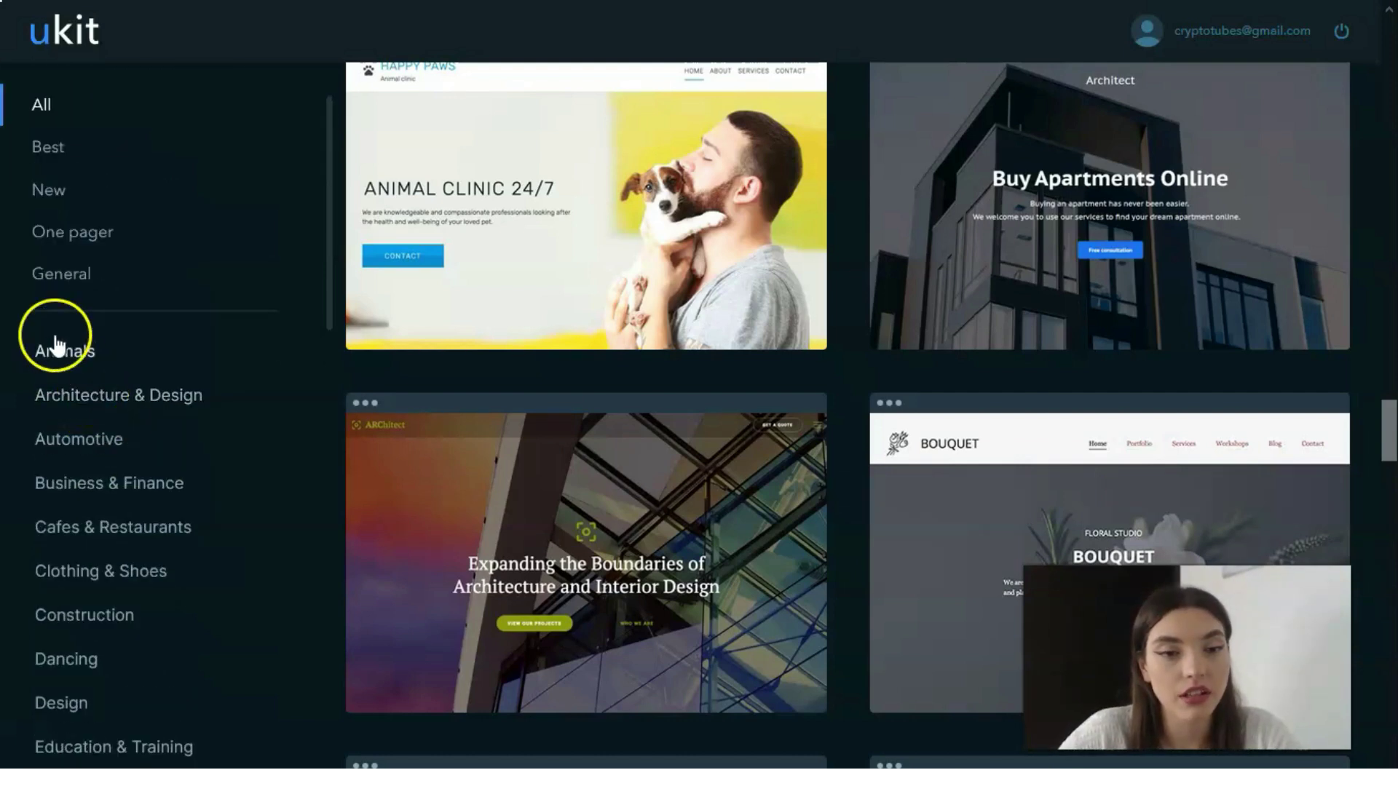
{"action": "scroll", "coordinate": [117, 403], "scroll_direction": "down", "scroll_amount": 1}
{"action": "scroll", "coordinate": [116, 403], "scroll_direction": "down", "scroll_amount": 10}
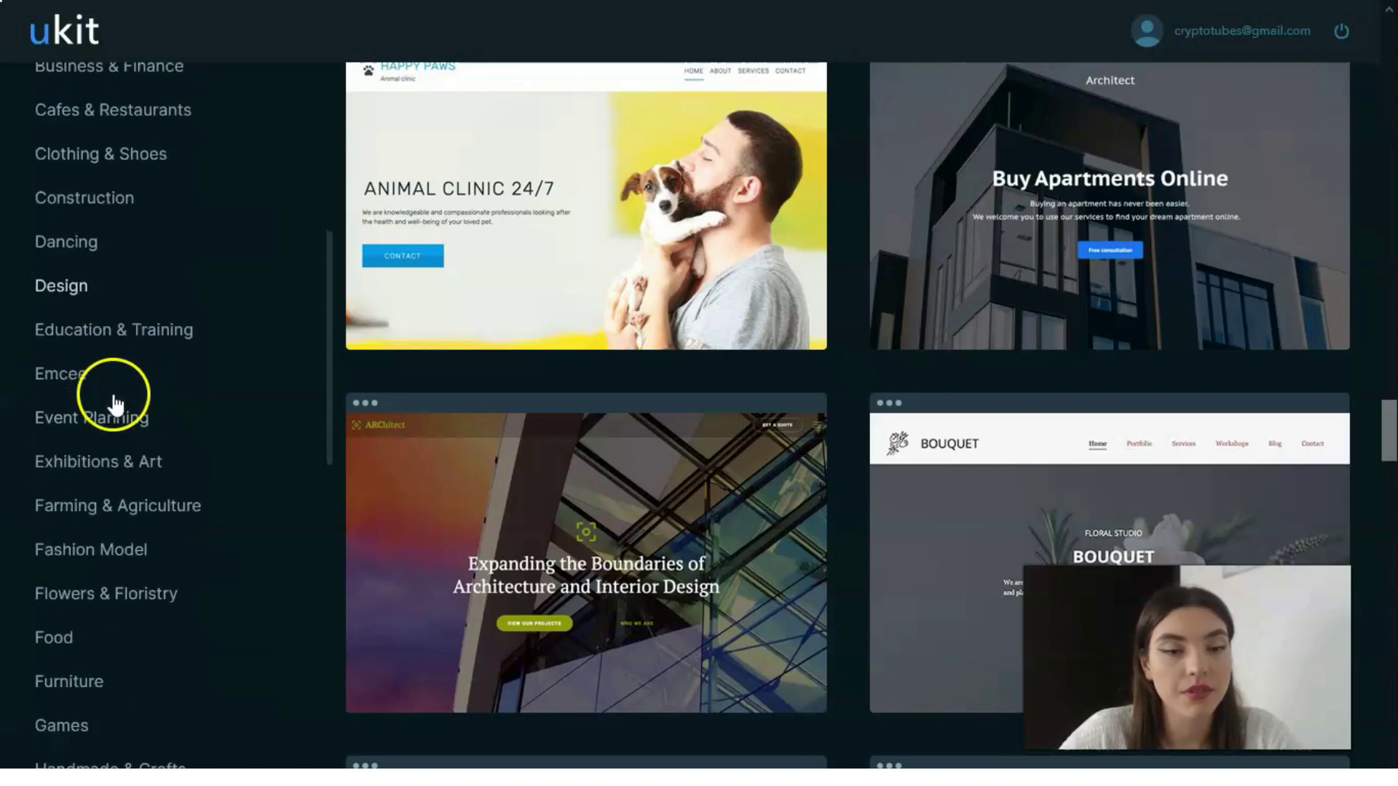
{"action": "scroll", "coordinate": [118, 410], "scroll_direction": "down", "scroll_amount": 10}
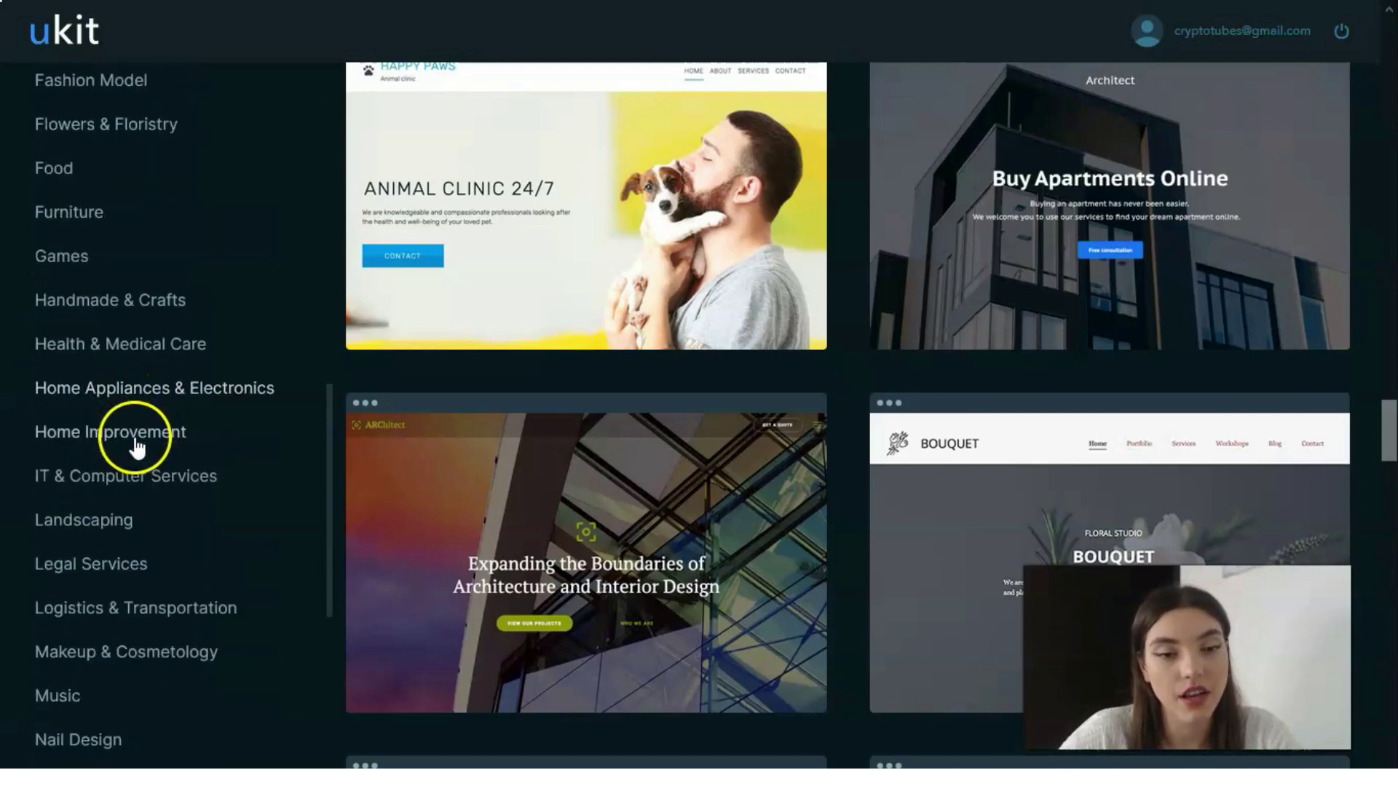
{"action": "scroll", "coordinate": [138, 450], "scroll_direction": "down", "scroll_amount": 2}
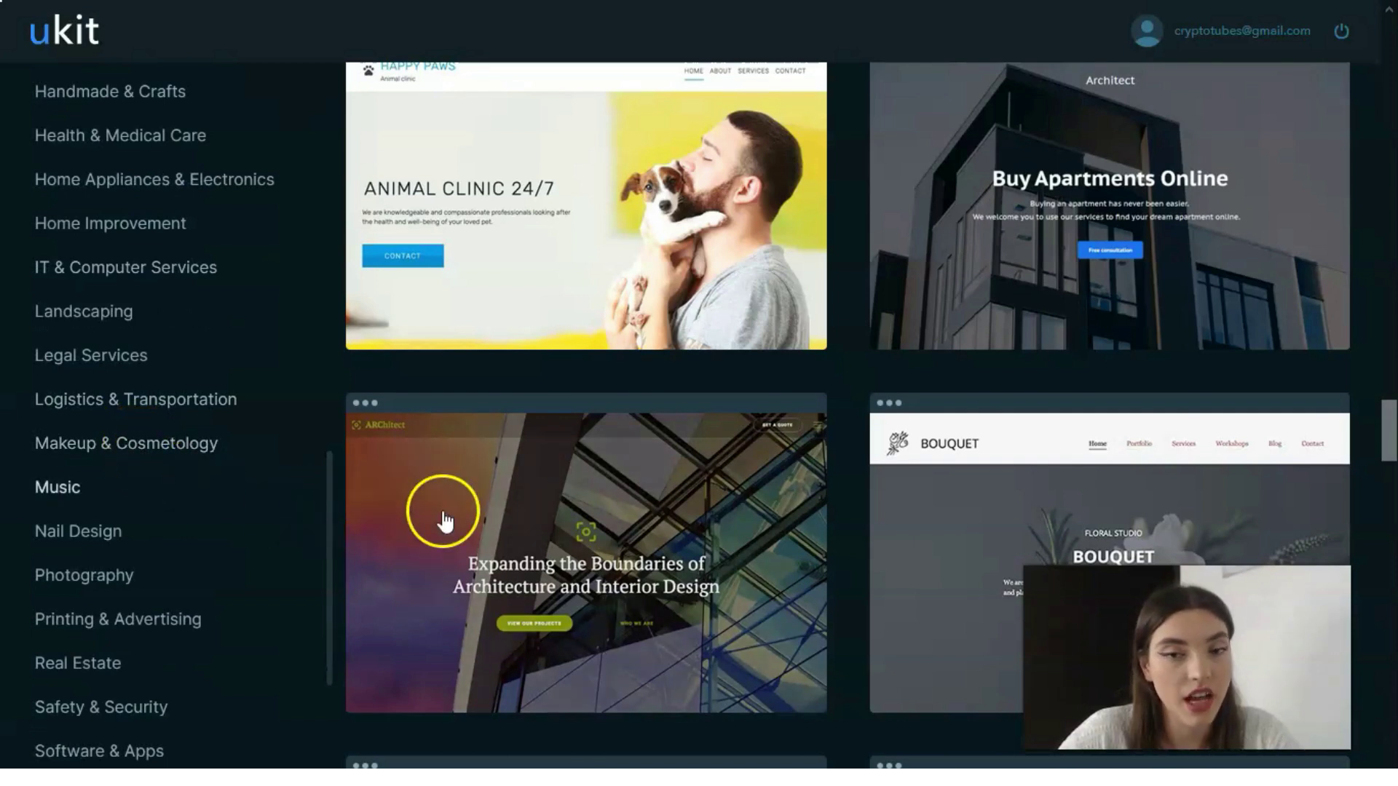
{"action": "scroll", "coordinate": [510, 466], "scroll_direction": "up", "scroll_amount": 2}
Step: Preview Happy Paws, trying yellow, teal and blue schemes before settling on purple
{"action": "mouse_move", "coordinate": [587, 334]}
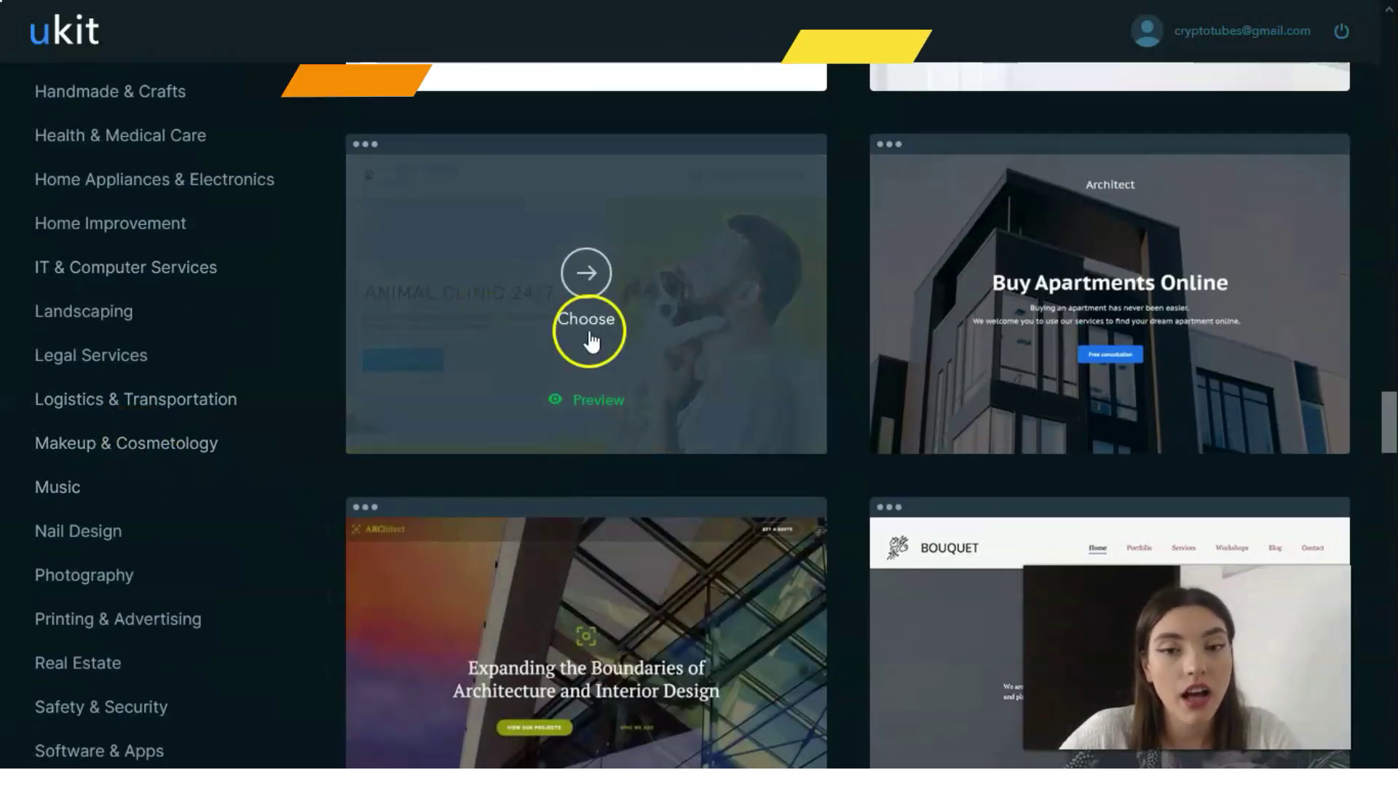
{"action": "left_click", "coordinate": [599, 401]}
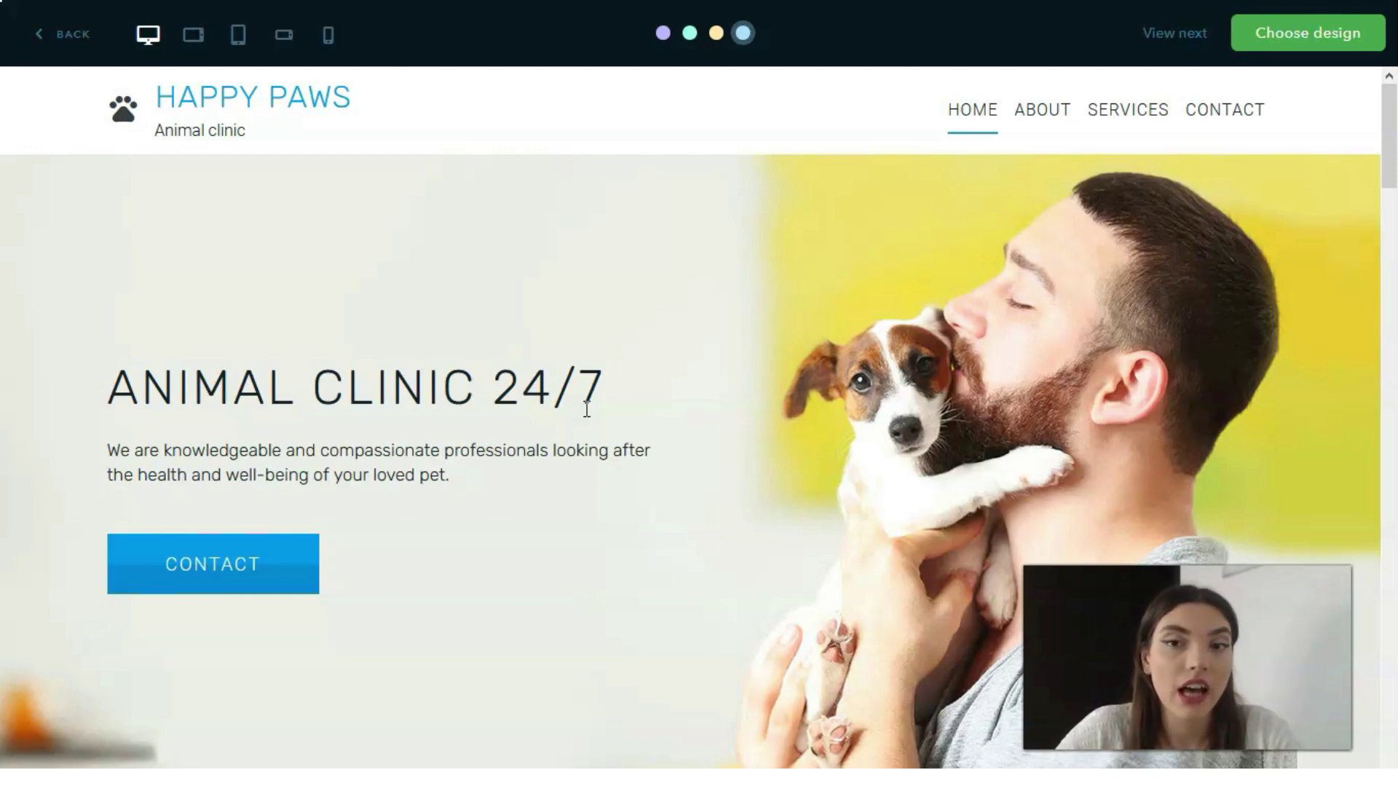
{"action": "left_click", "coordinate": [716, 33]}
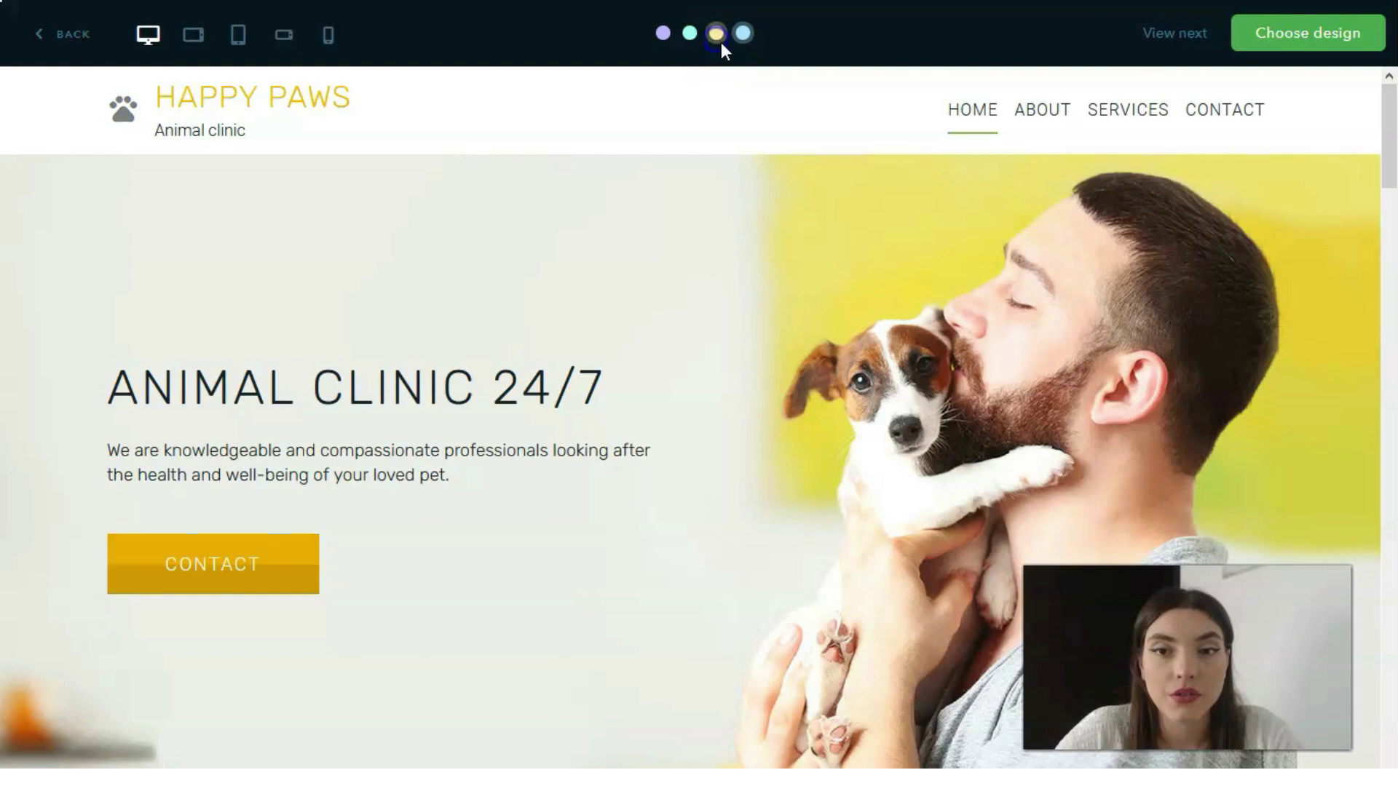
{"action": "left_click", "coordinate": [670, 38]}
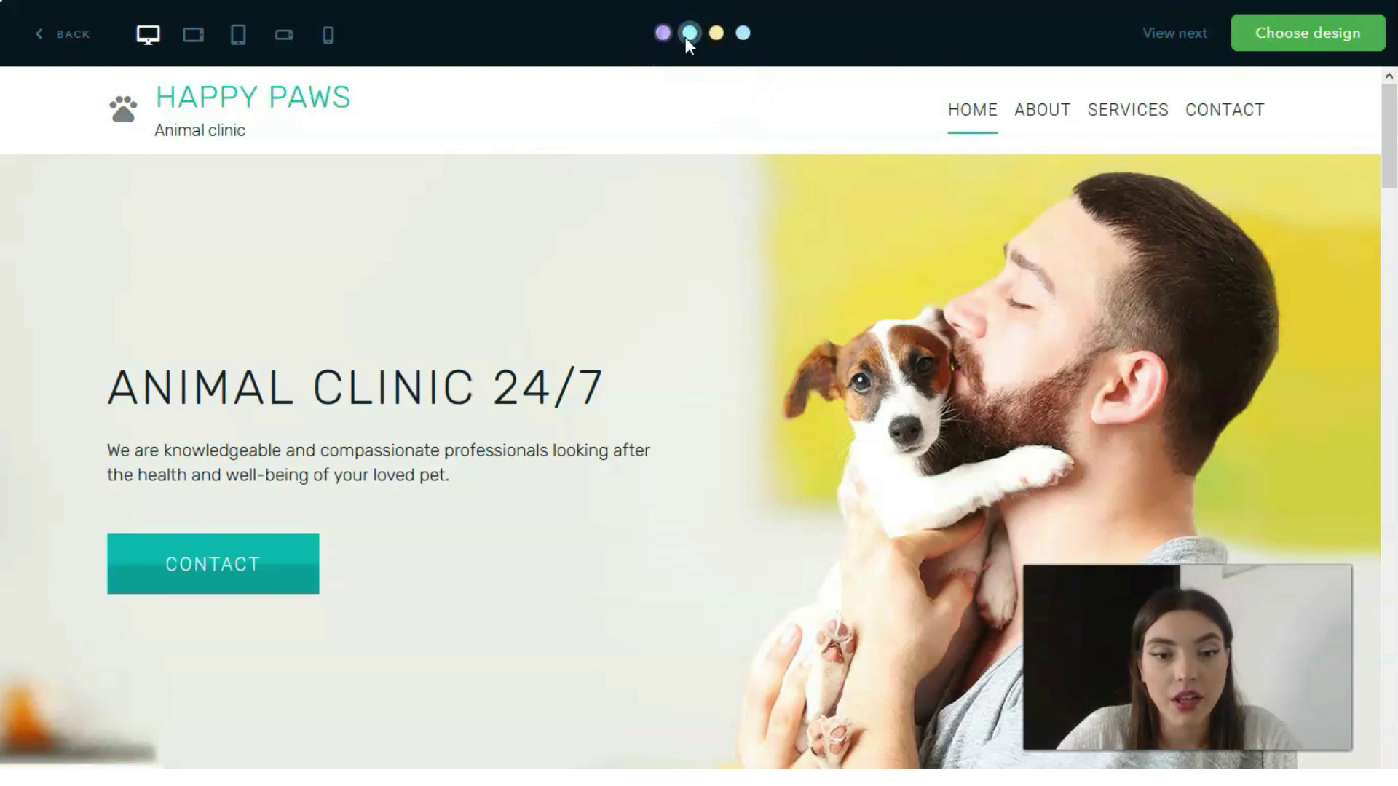
{"action": "left_click", "coordinate": [717, 36]}
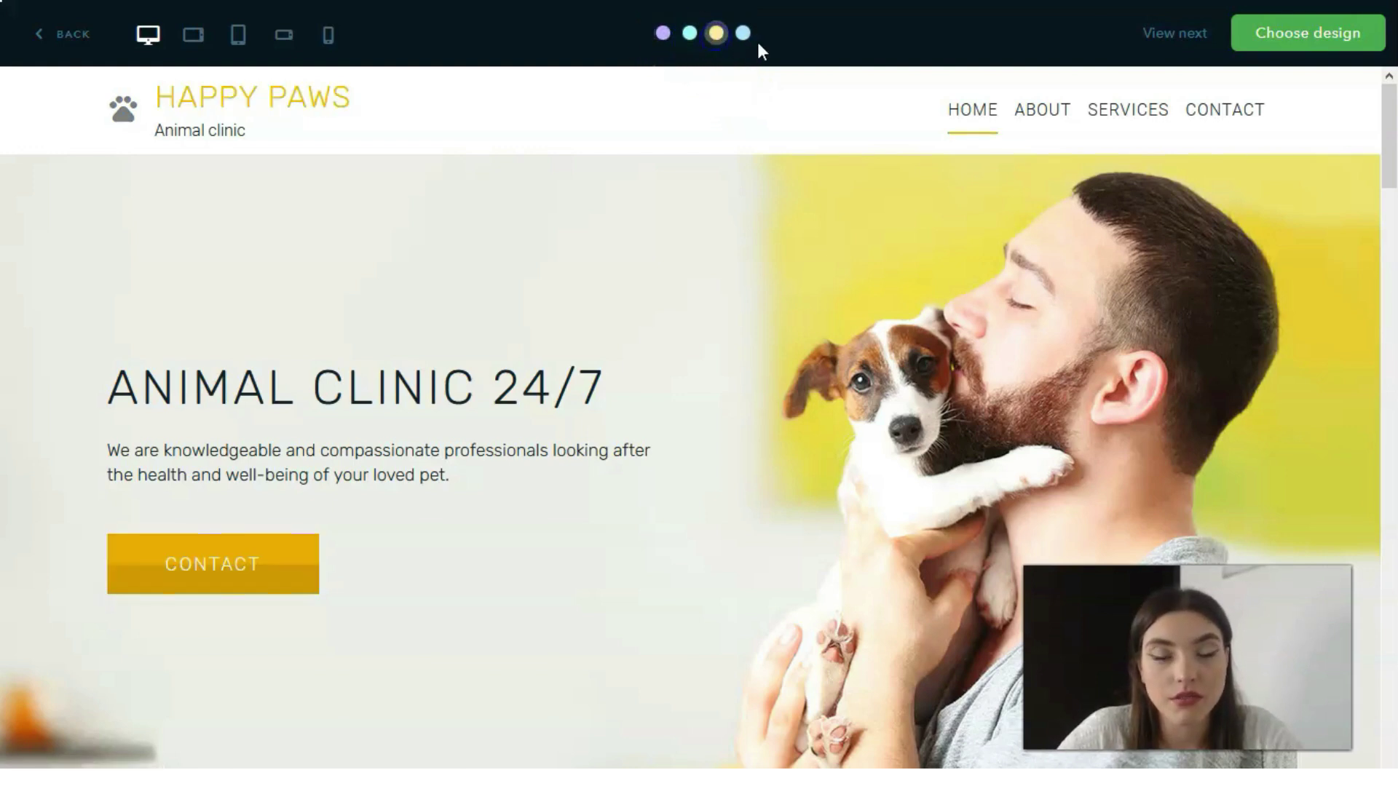
{"action": "left_click", "coordinate": [743, 36]}
{"action": "left_click", "coordinate": [664, 34]}
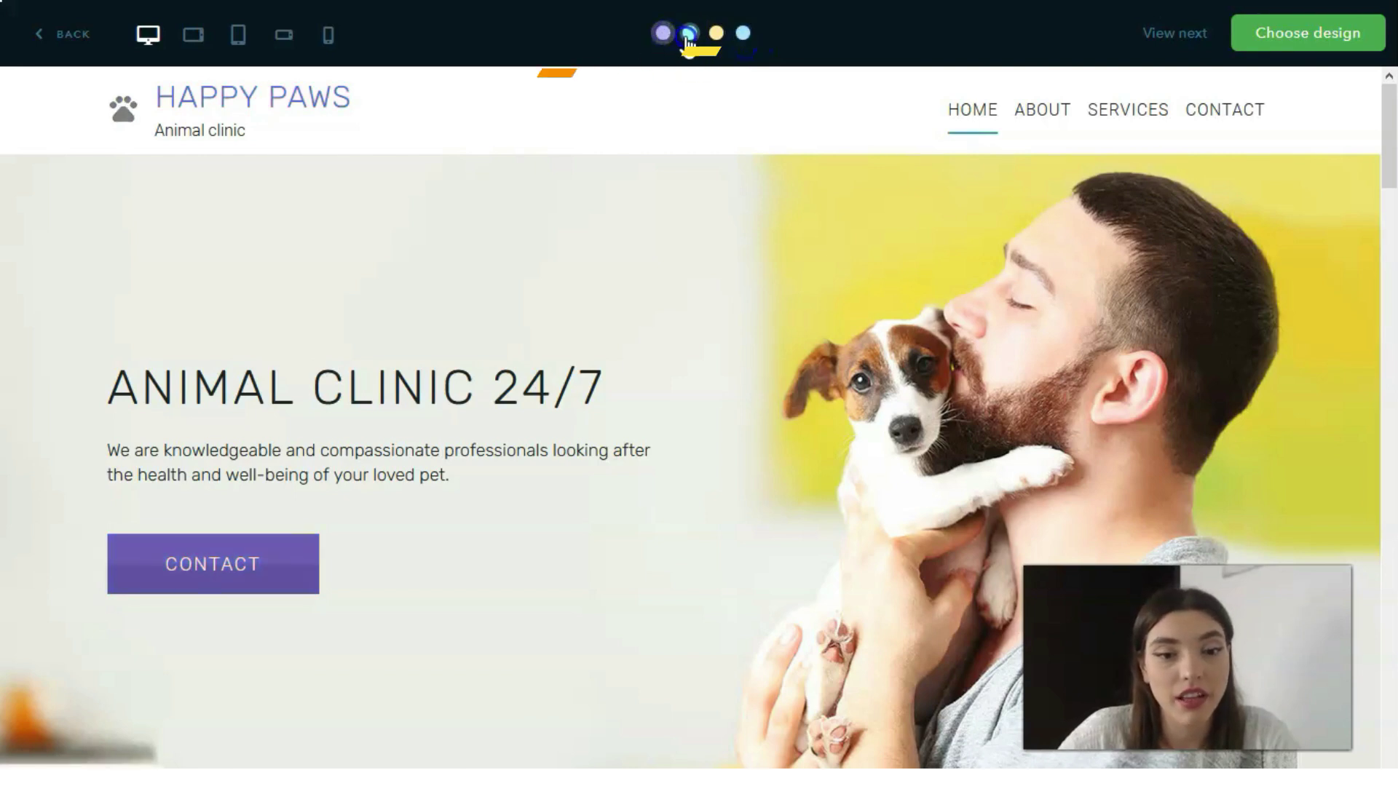
{"action": "left_click", "coordinate": [689, 33]}
{"action": "left_click", "coordinate": [717, 36]}
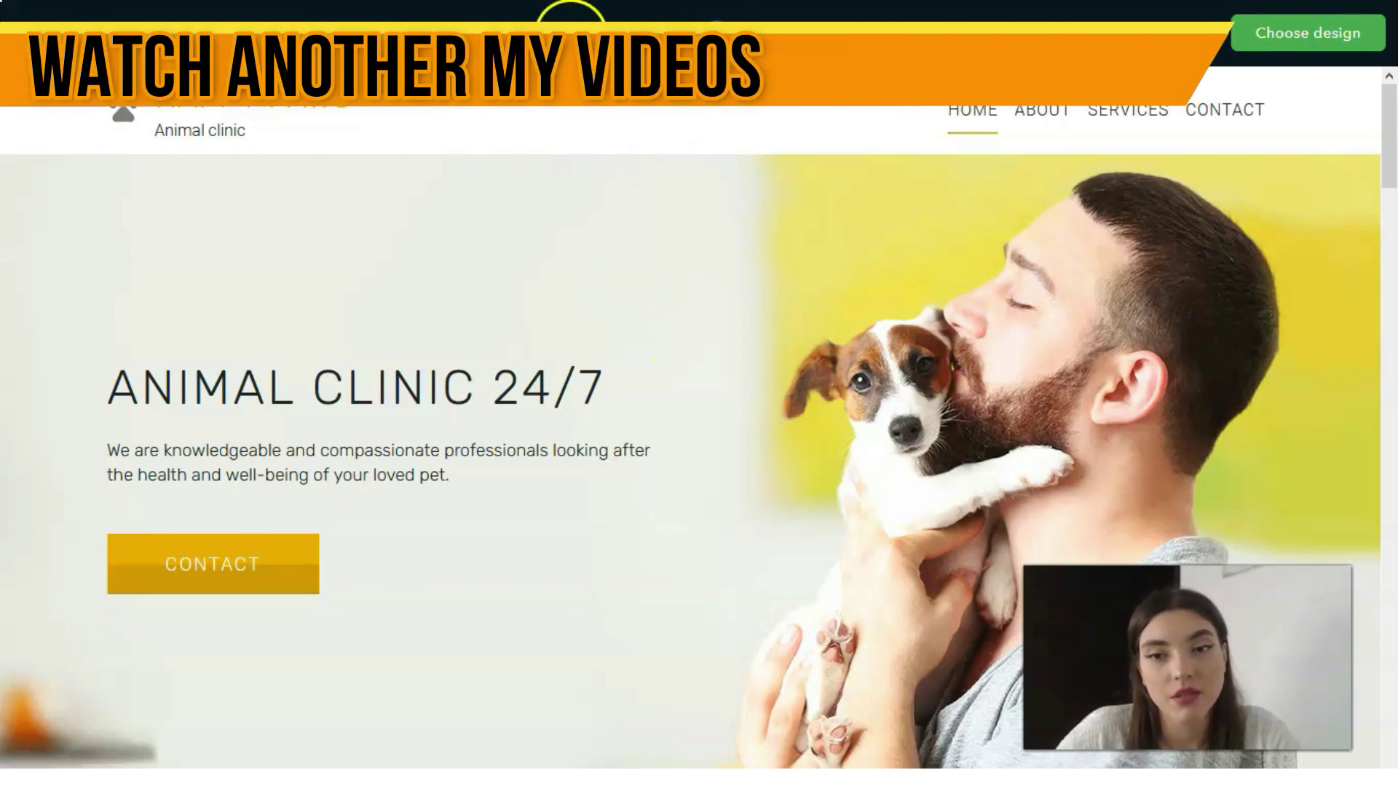
{"action": "left_click", "coordinate": [663, 33]}
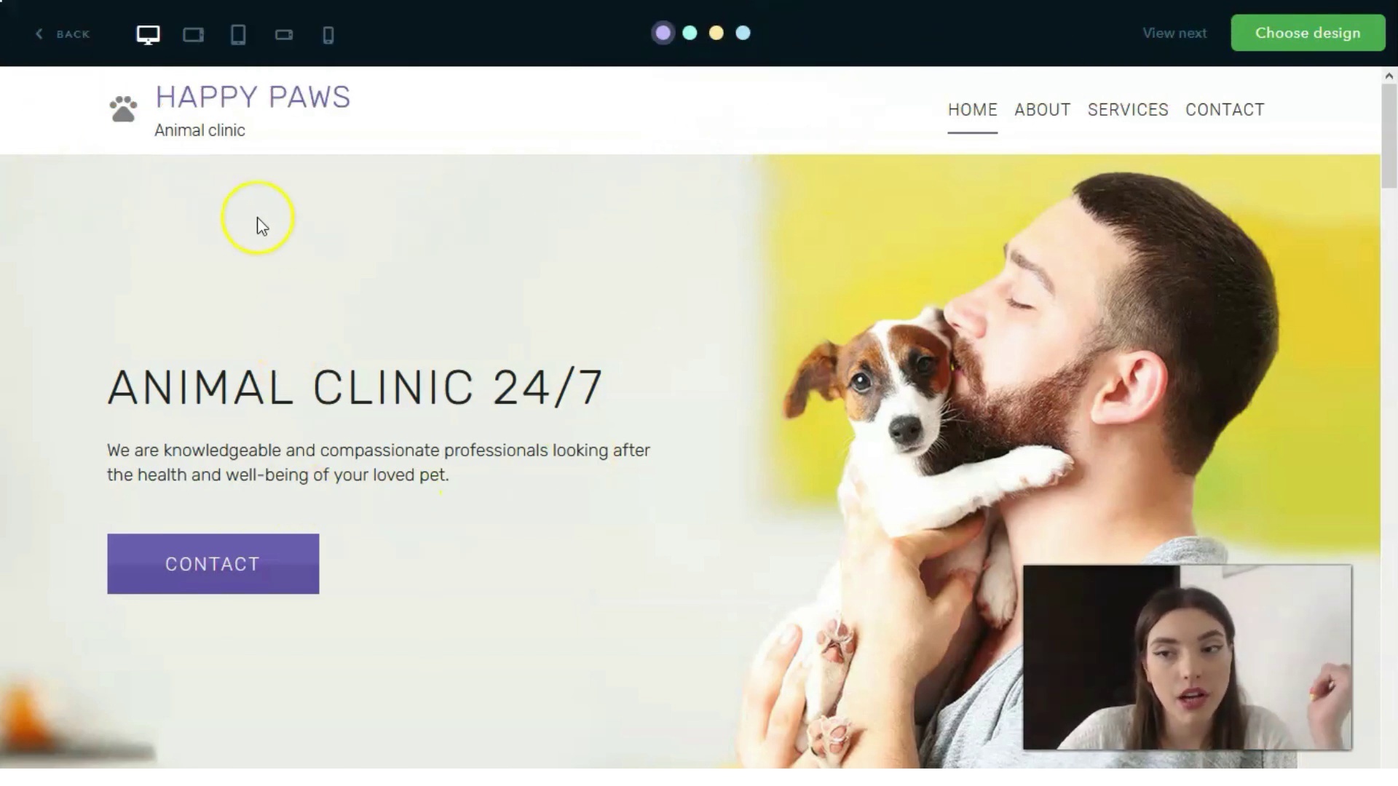
{"action": "scroll", "coordinate": [542, 268], "scroll_direction": "down", "scroll_amount": 5}
{"action": "scroll", "coordinate": [549, 271], "scroll_direction": "up", "scroll_amount": 5}
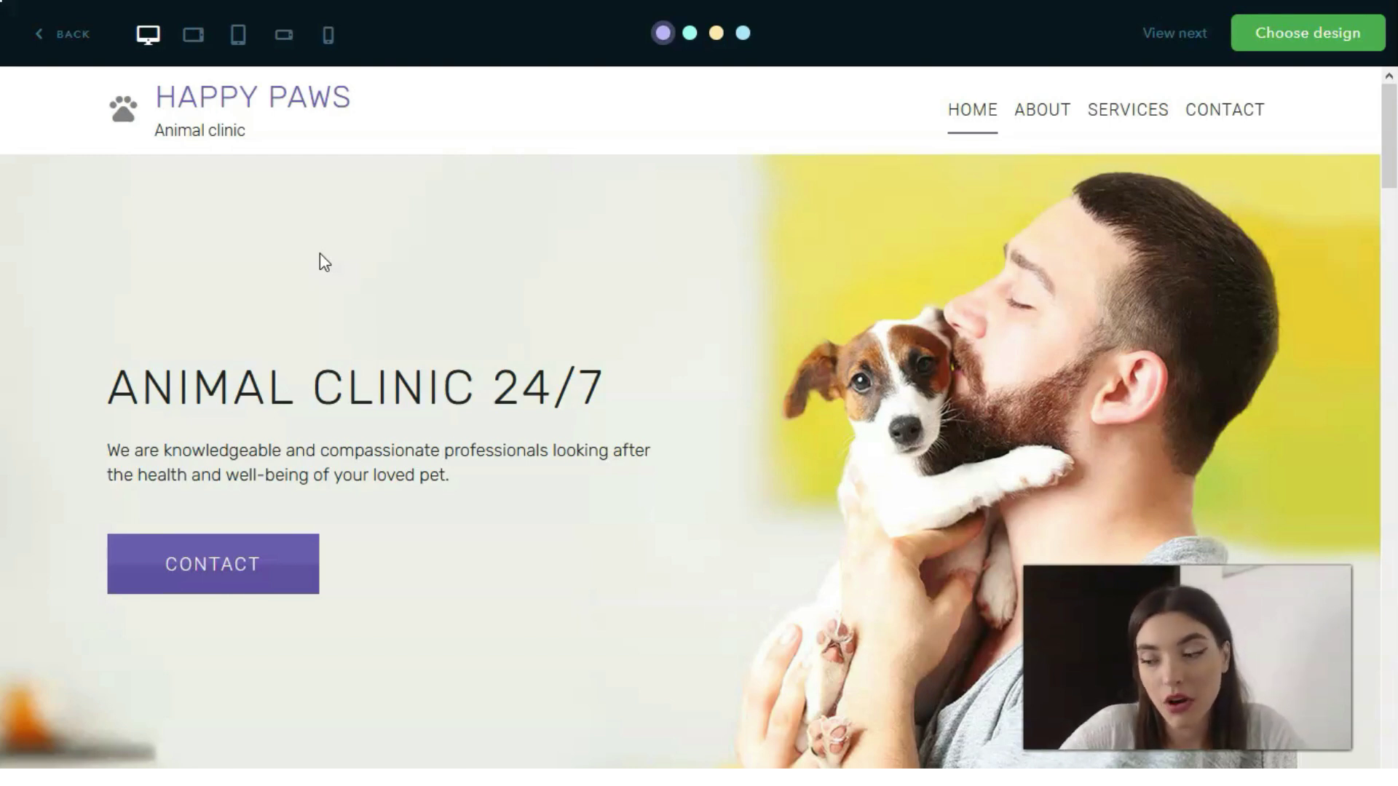
{"action": "scroll", "coordinate": [958, 371], "scroll_direction": "down", "scroll_amount": 9}
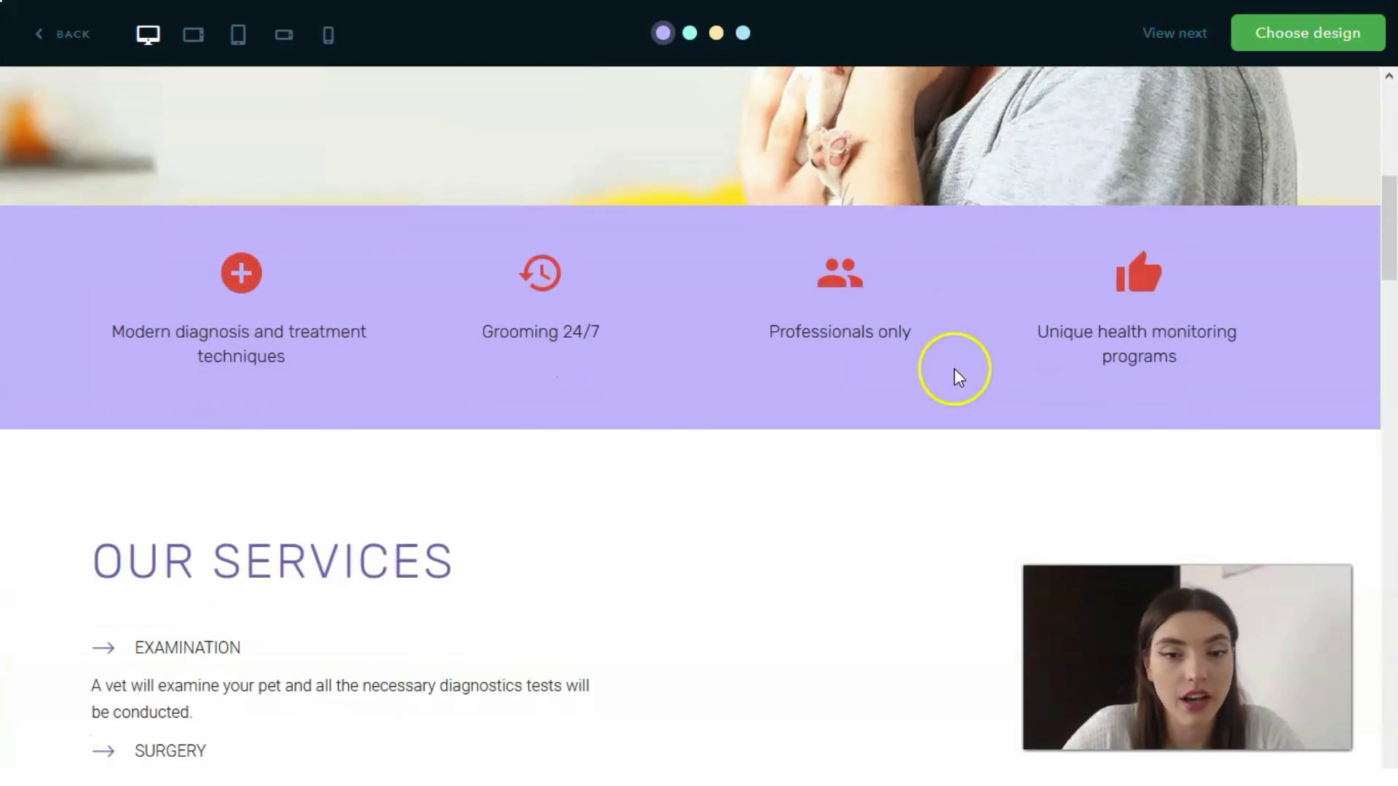
{"action": "scroll", "coordinate": [692, 281], "scroll_direction": "down", "scroll_amount": 5}
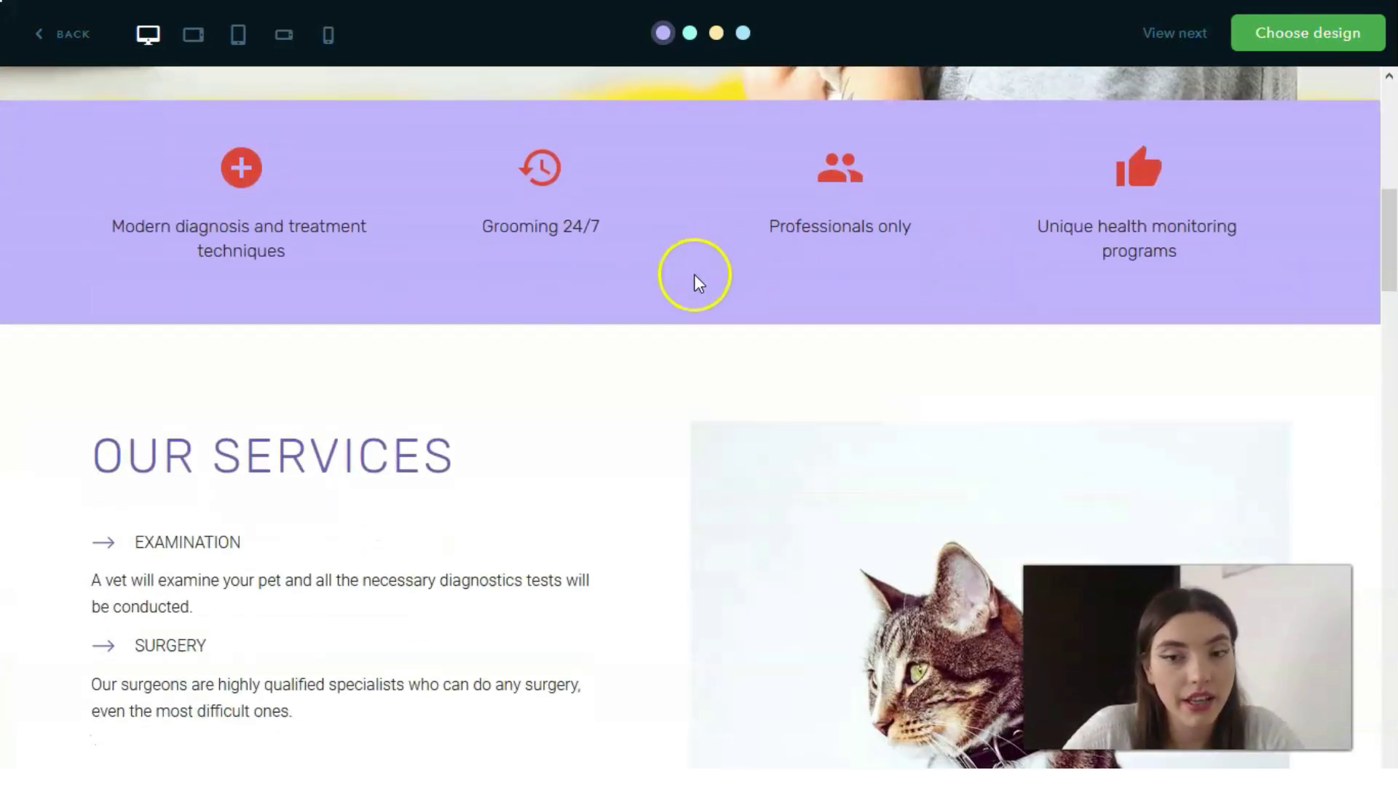
{"action": "scroll", "coordinate": [635, 286], "scroll_direction": "down", "scroll_amount": 19}
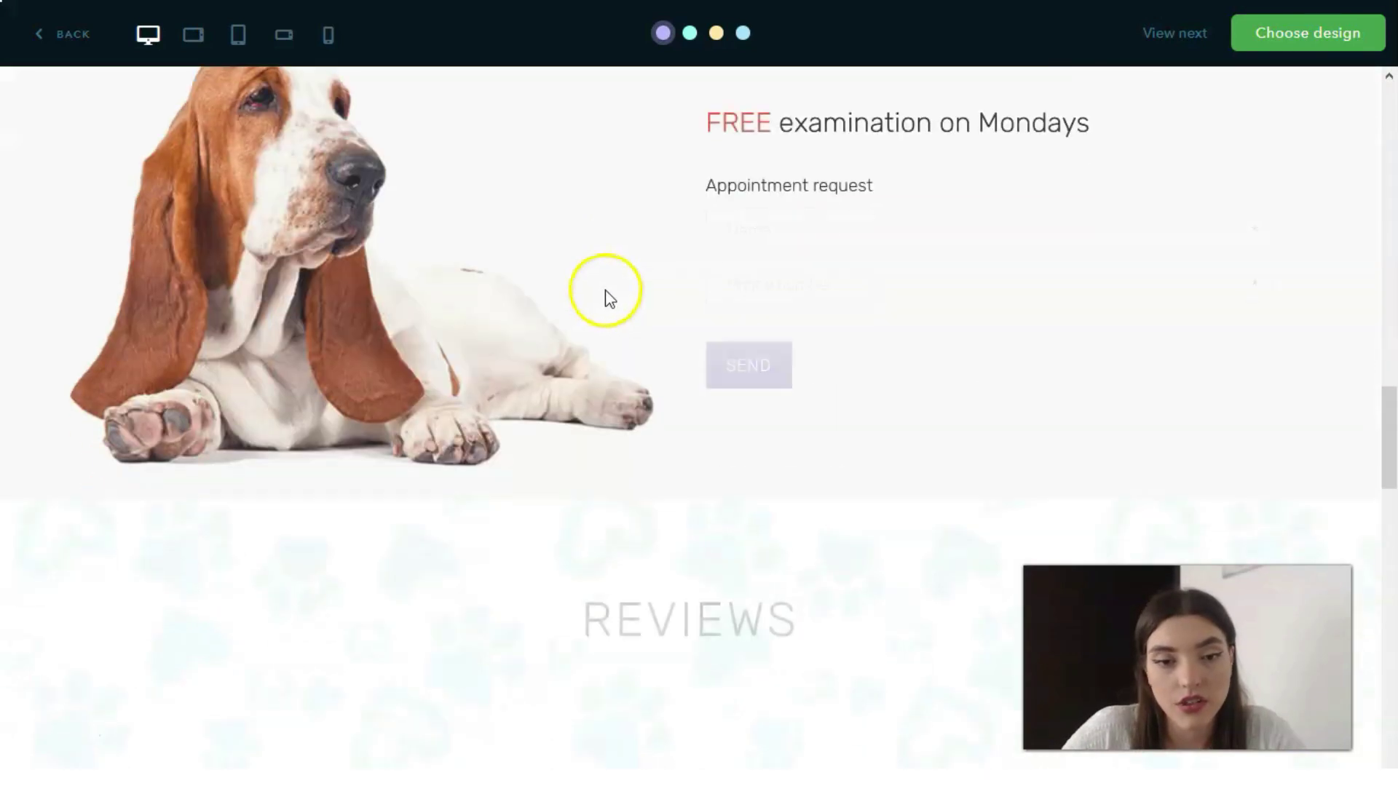
{"action": "scroll", "coordinate": [615, 313], "scroll_direction": "down", "scroll_amount": 18}
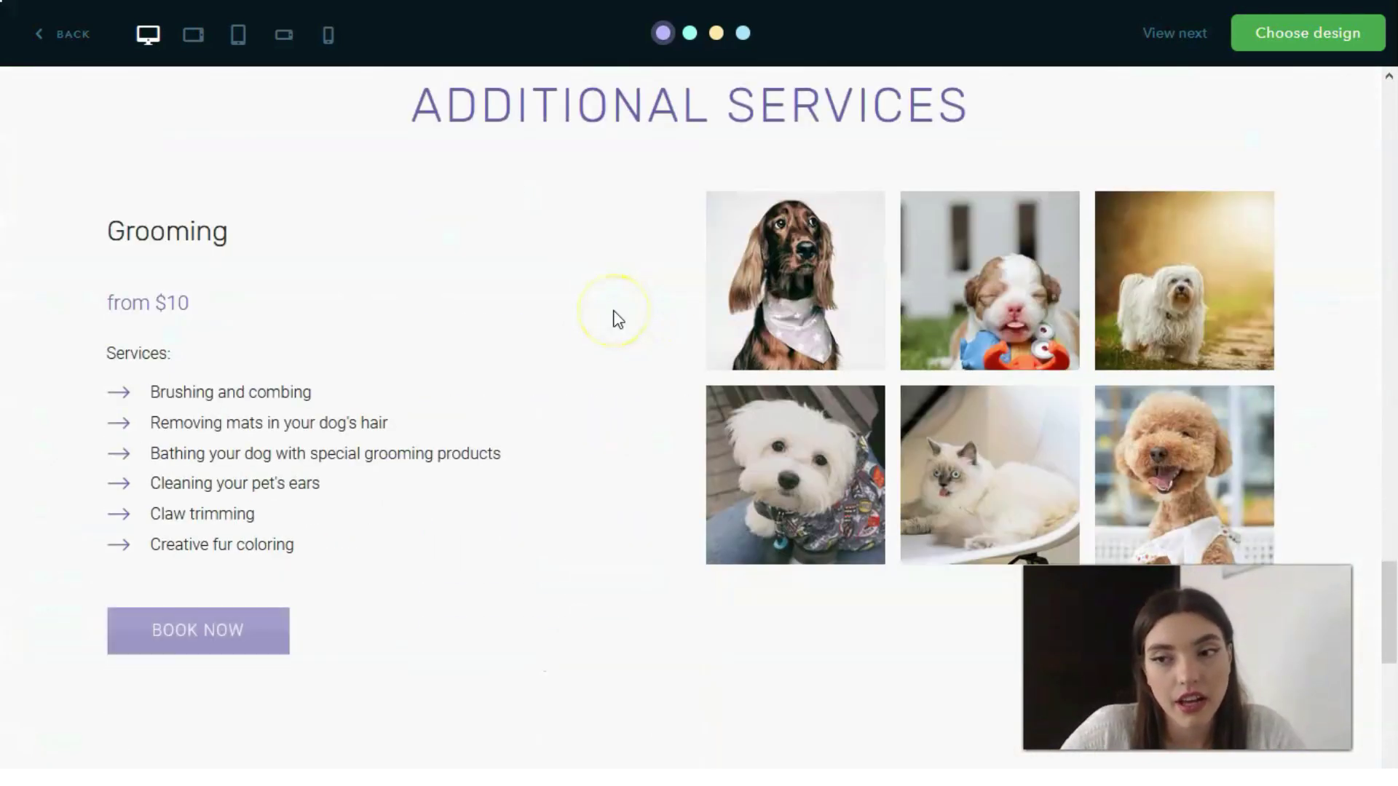
{"action": "scroll", "coordinate": [618, 318], "scroll_direction": "down", "scroll_amount": 3}
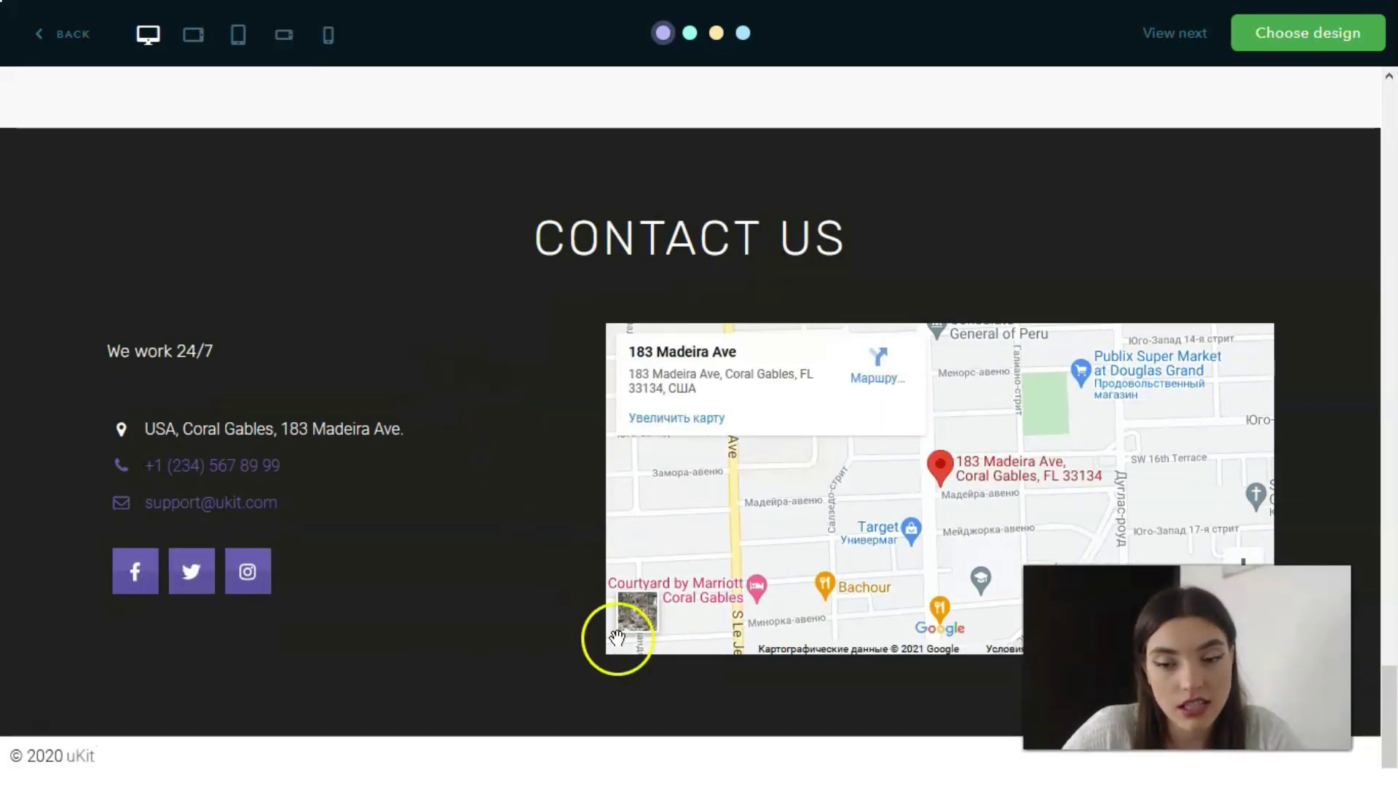
{"action": "scroll", "coordinate": [617, 630], "scroll_direction": "up", "scroll_amount": 10}
{"action": "scroll", "coordinate": [618, 627], "scroll_direction": "up", "scroll_amount": 15}
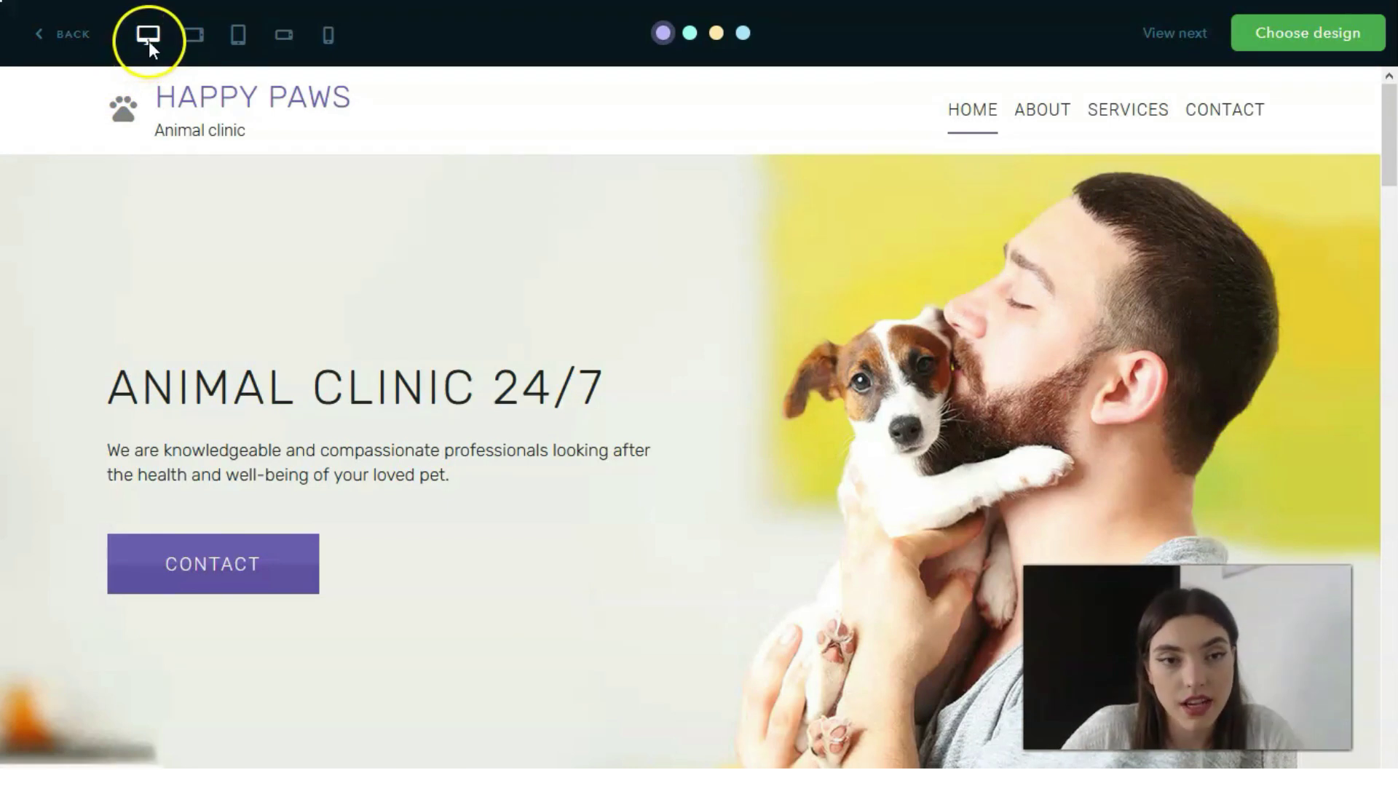
Step: Preview and scroll the template at landscape and portrait tablet sizes
{"action": "left_click", "coordinate": [206, 42]}
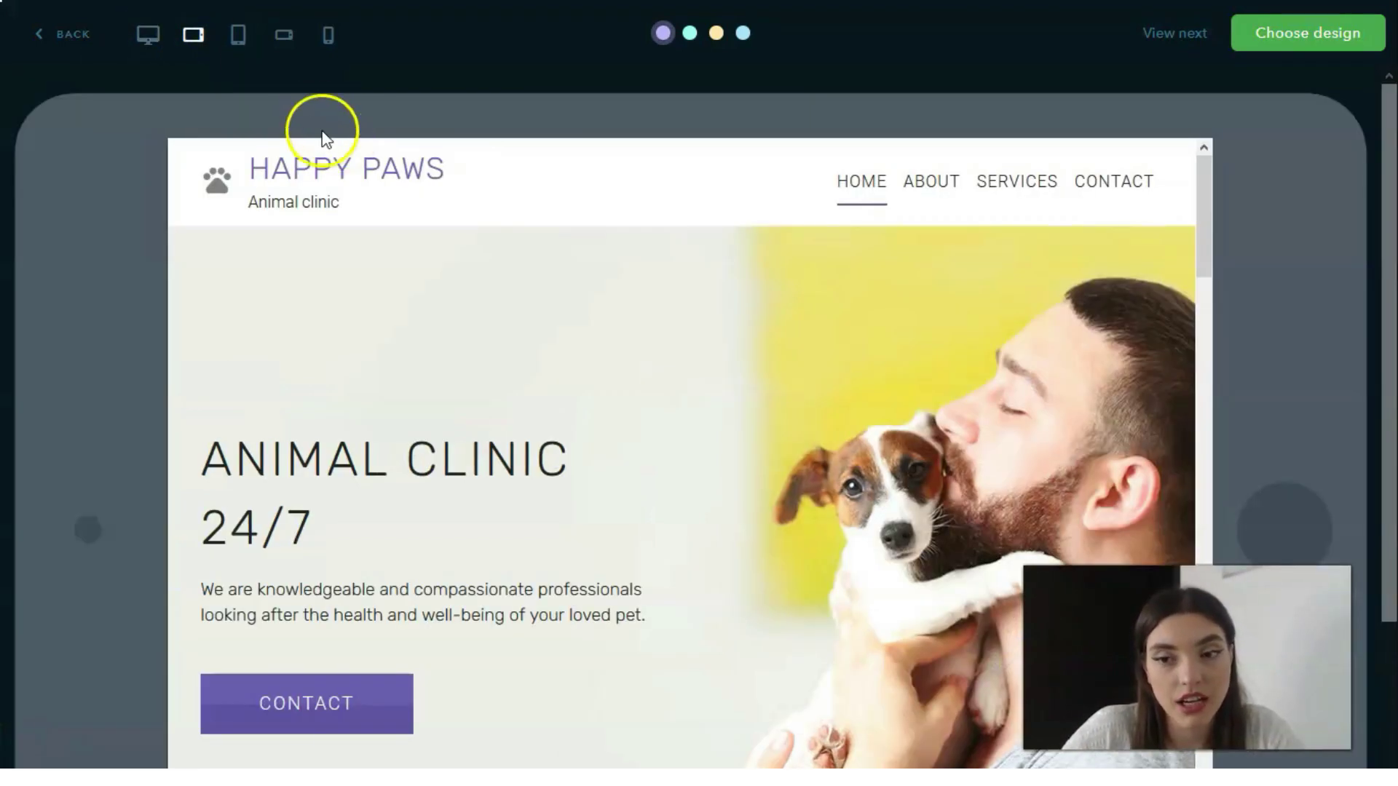
{"action": "scroll", "coordinate": [565, 327], "scroll_direction": "down", "scroll_amount": 15}
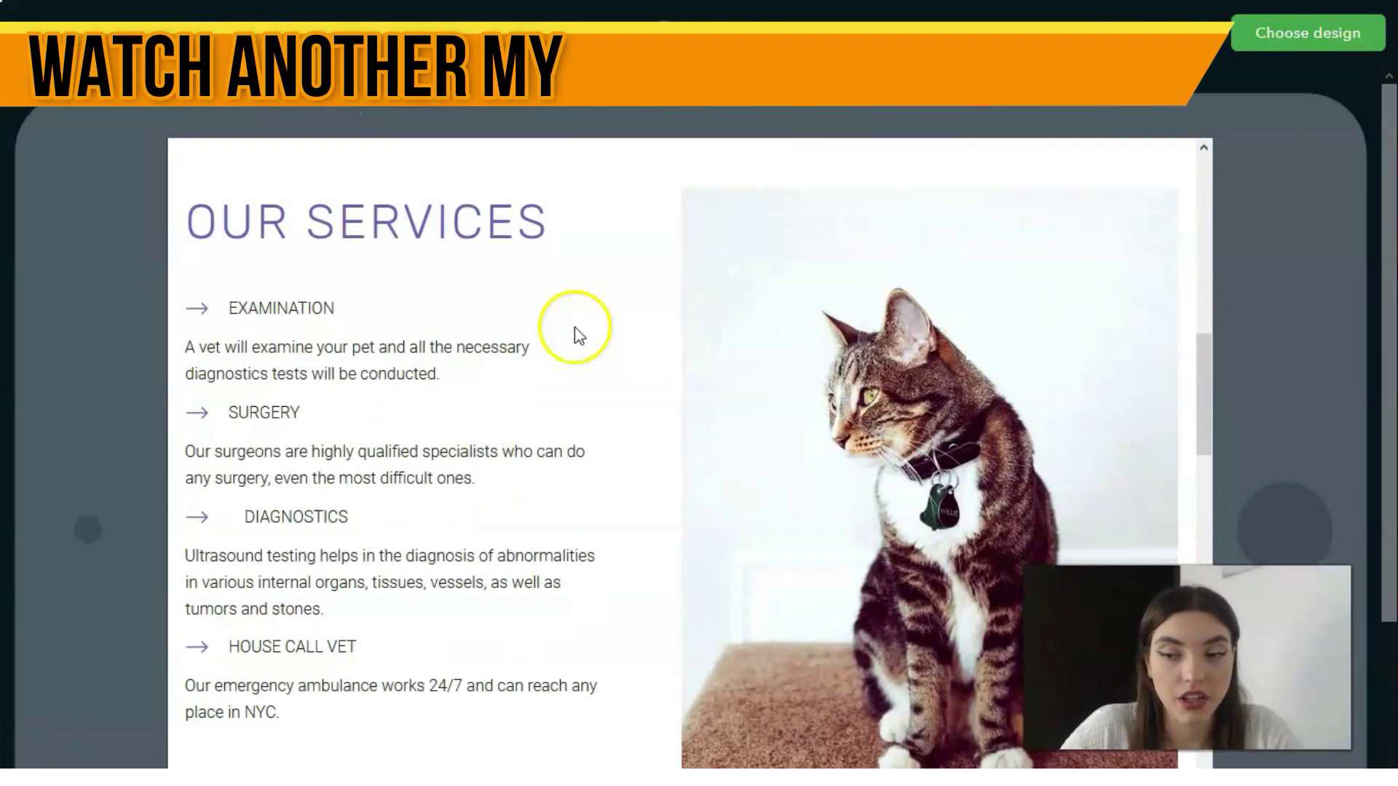
{"action": "scroll", "coordinate": [553, 332], "scroll_direction": "down", "scroll_amount": 10}
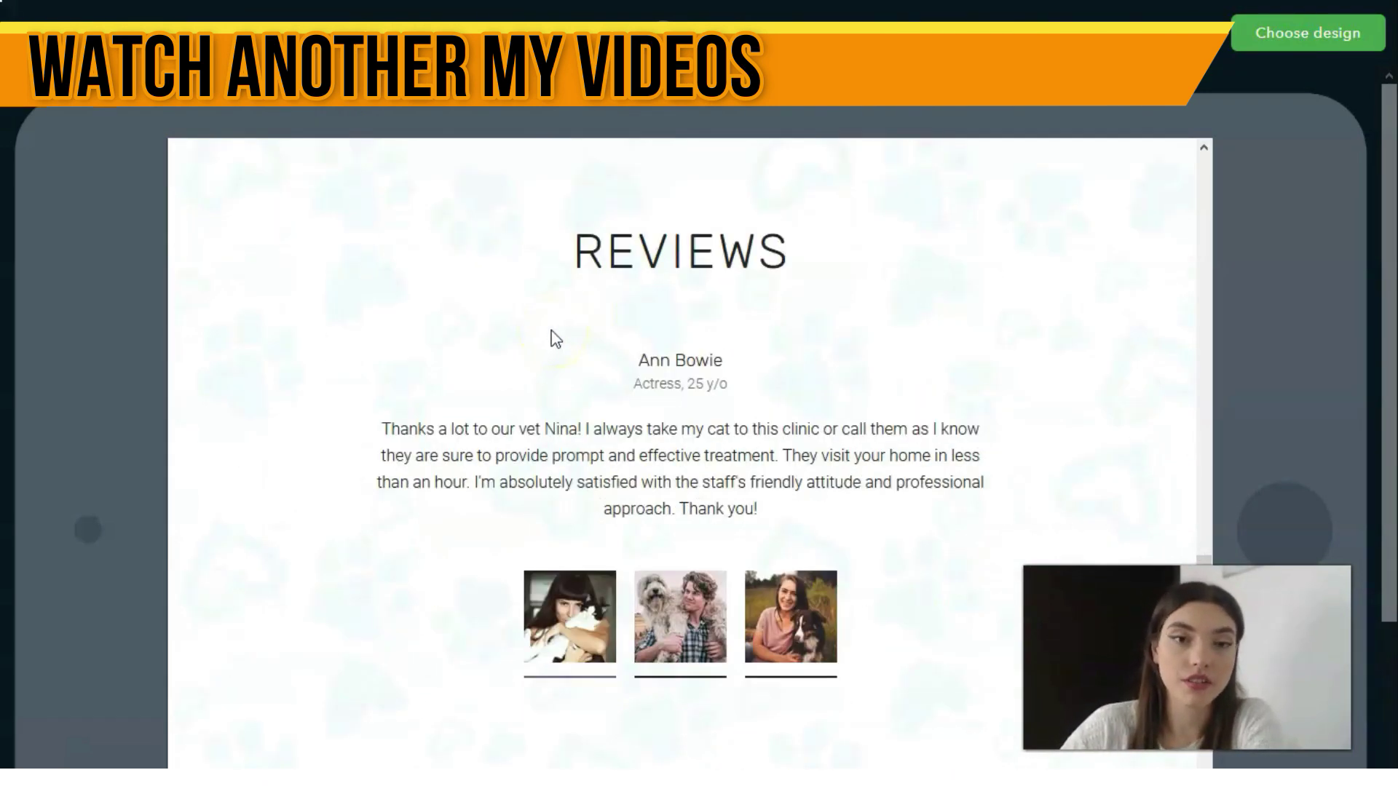
{"action": "left_click", "coordinate": [238, 34]}
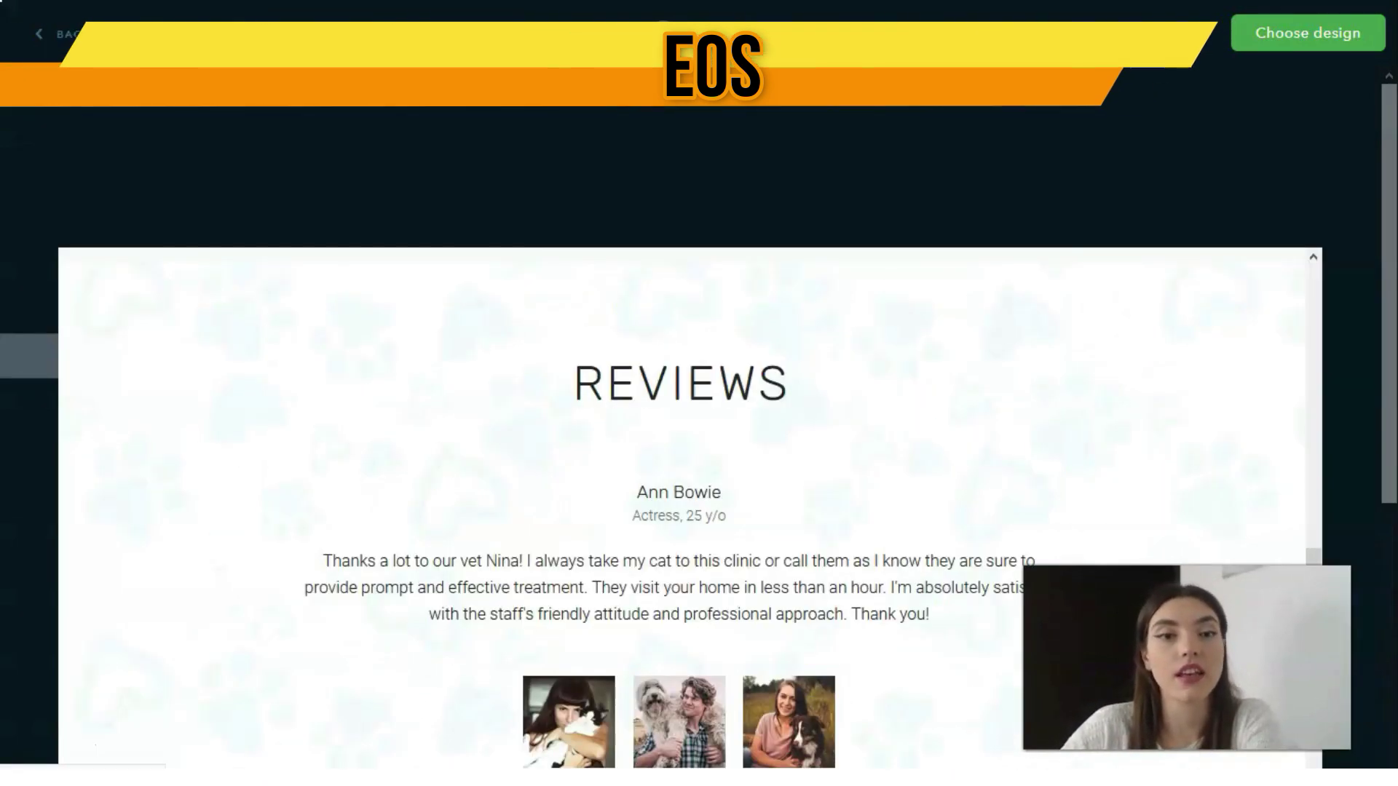
{"action": "scroll", "coordinate": [907, 407], "scroll_direction": "down", "scroll_amount": 10}
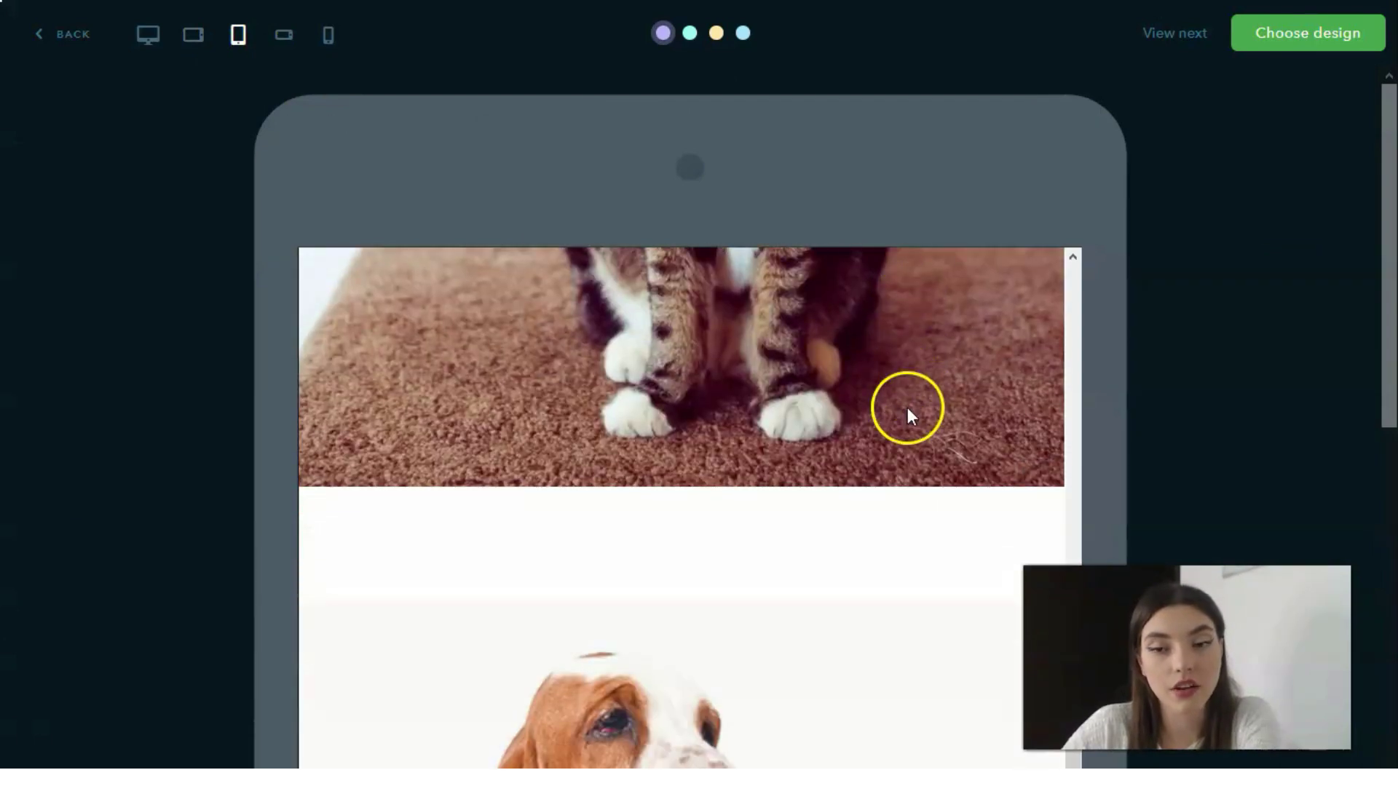
{"action": "scroll", "coordinate": [913, 419], "scroll_direction": "down", "scroll_amount": 15}
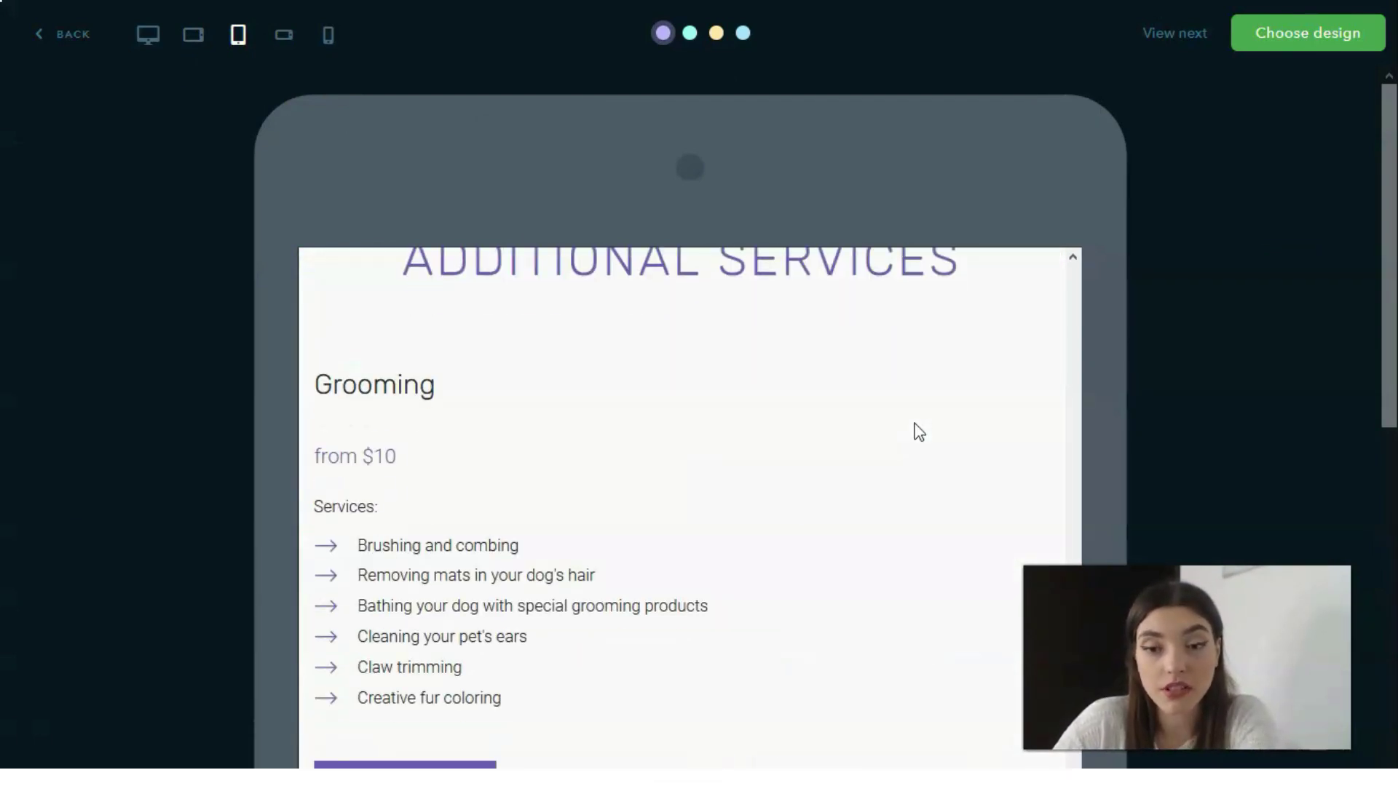
{"action": "scroll", "coordinate": [914, 431], "scroll_direction": "down", "scroll_amount": 8}
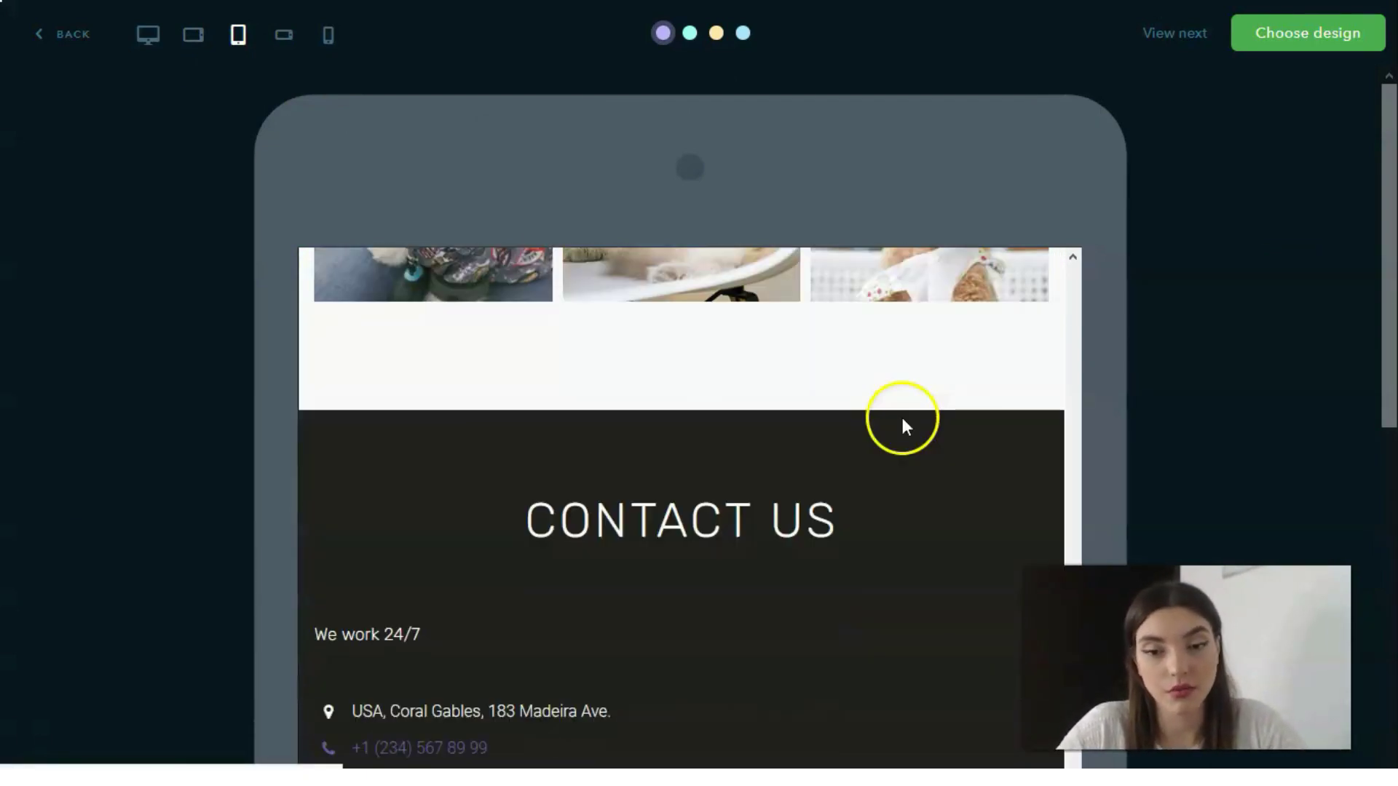
Step: Preview and scroll the template on landscape and then upright phone screens
{"action": "left_click", "coordinate": [285, 37]}
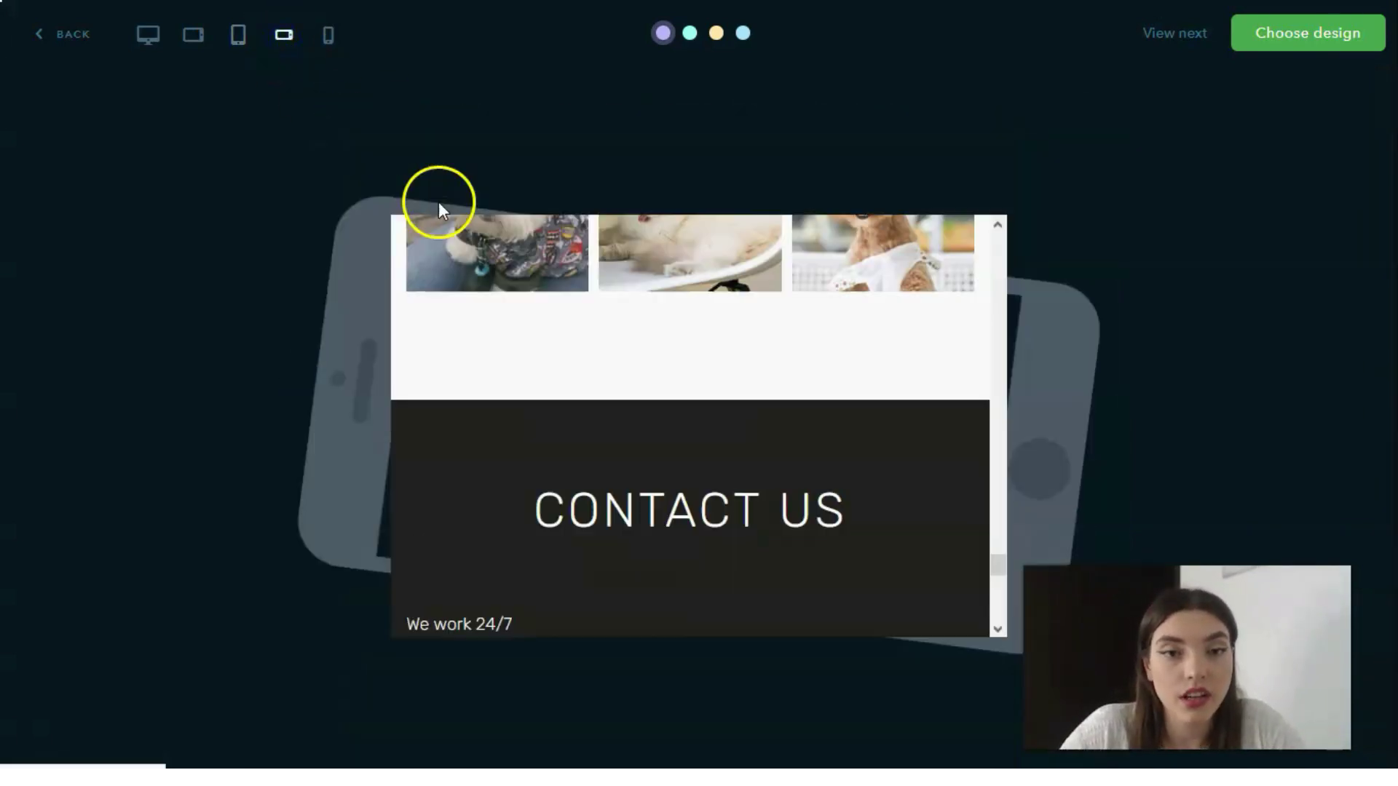
{"action": "scroll", "coordinate": [962, 402], "scroll_direction": "down", "scroll_amount": 3}
{"action": "scroll", "coordinate": [962, 402], "scroll_direction": "up", "scroll_amount": 15}
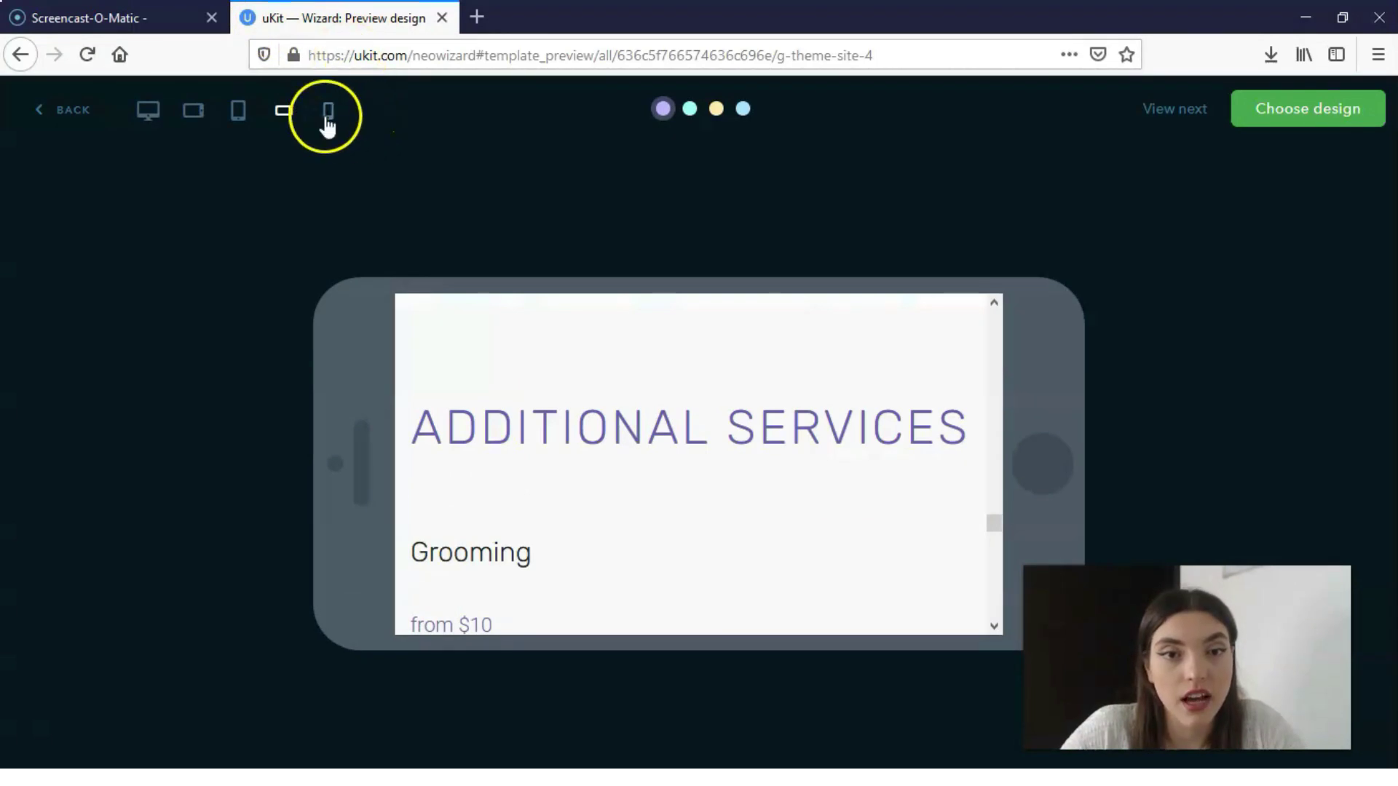
{"action": "left_click", "coordinate": [328, 34]}
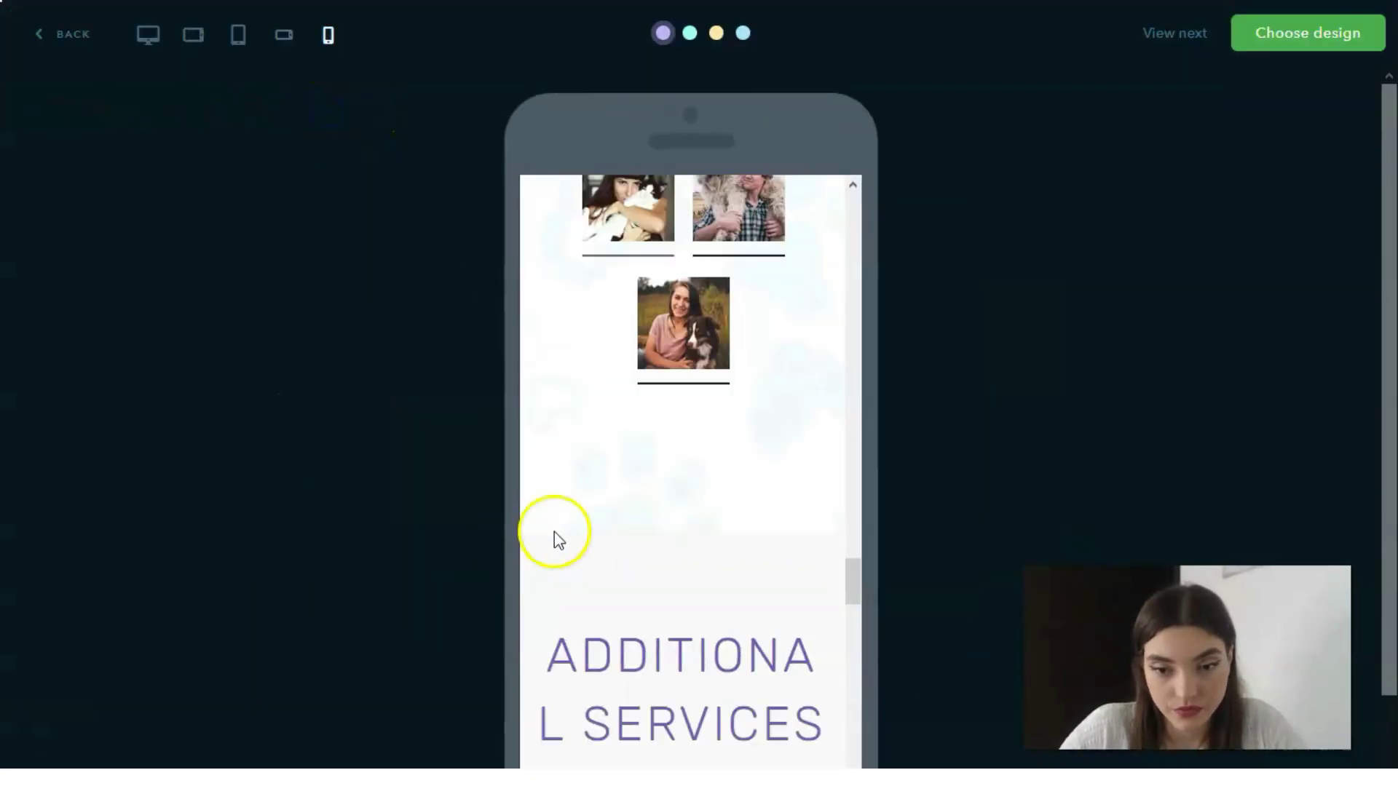
{"action": "scroll", "coordinate": [615, 481], "scroll_direction": "down", "scroll_amount": 5}
{"action": "scroll", "coordinate": [849, 493], "scroll_direction": "up", "scroll_amount": 3}
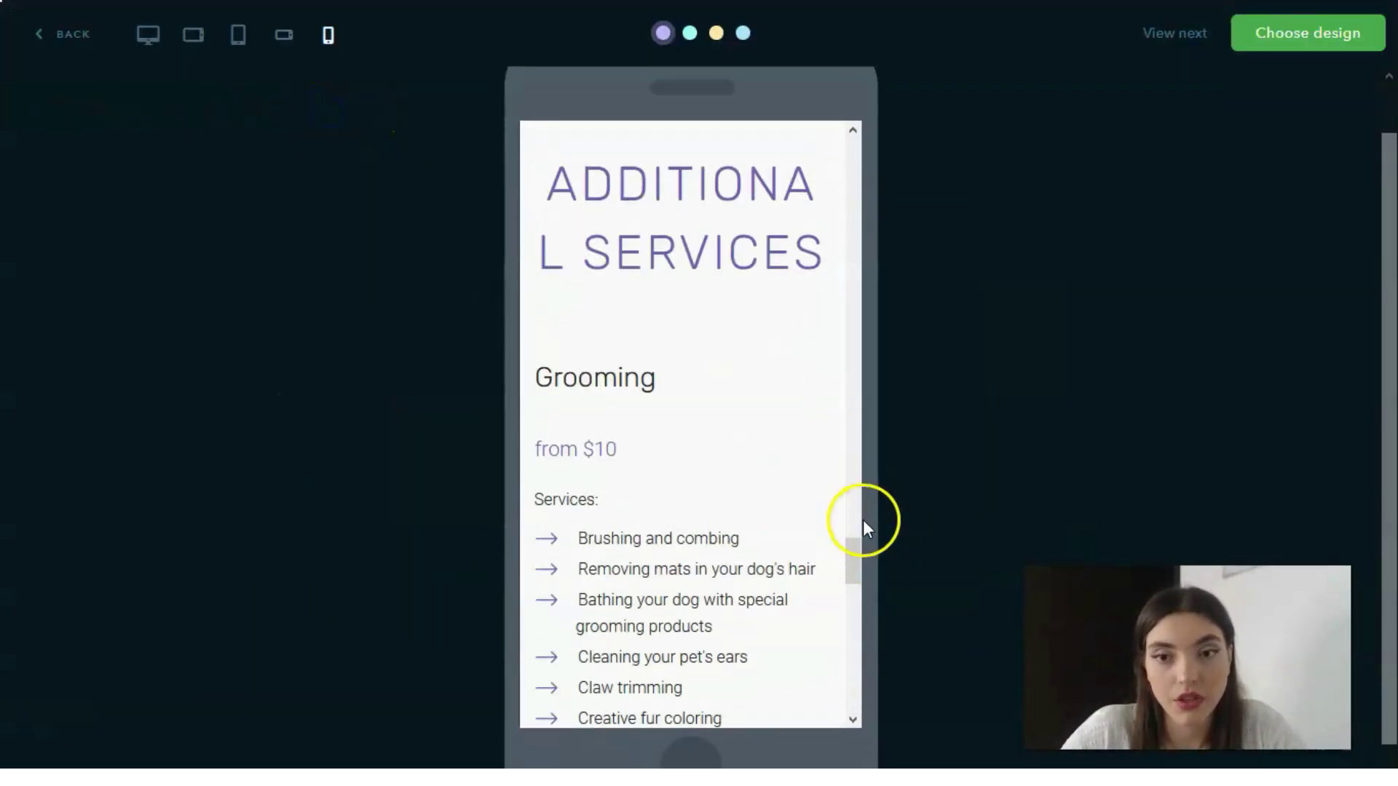
Step: Choose the Happy Paws design and keep the suggested username.ukit.me domain
{"action": "left_click", "coordinate": [1291, 49]}
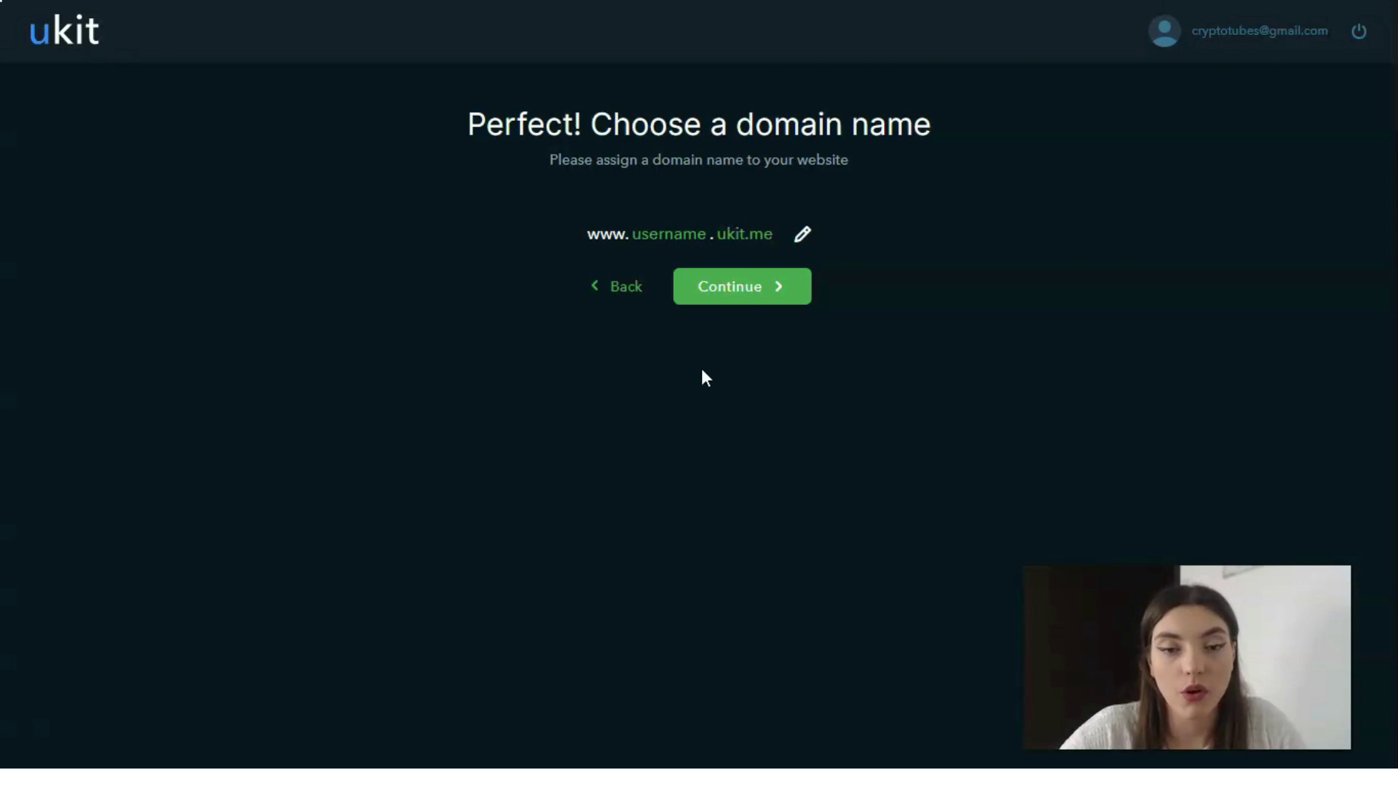
{"action": "left_click", "coordinate": [728, 295]}
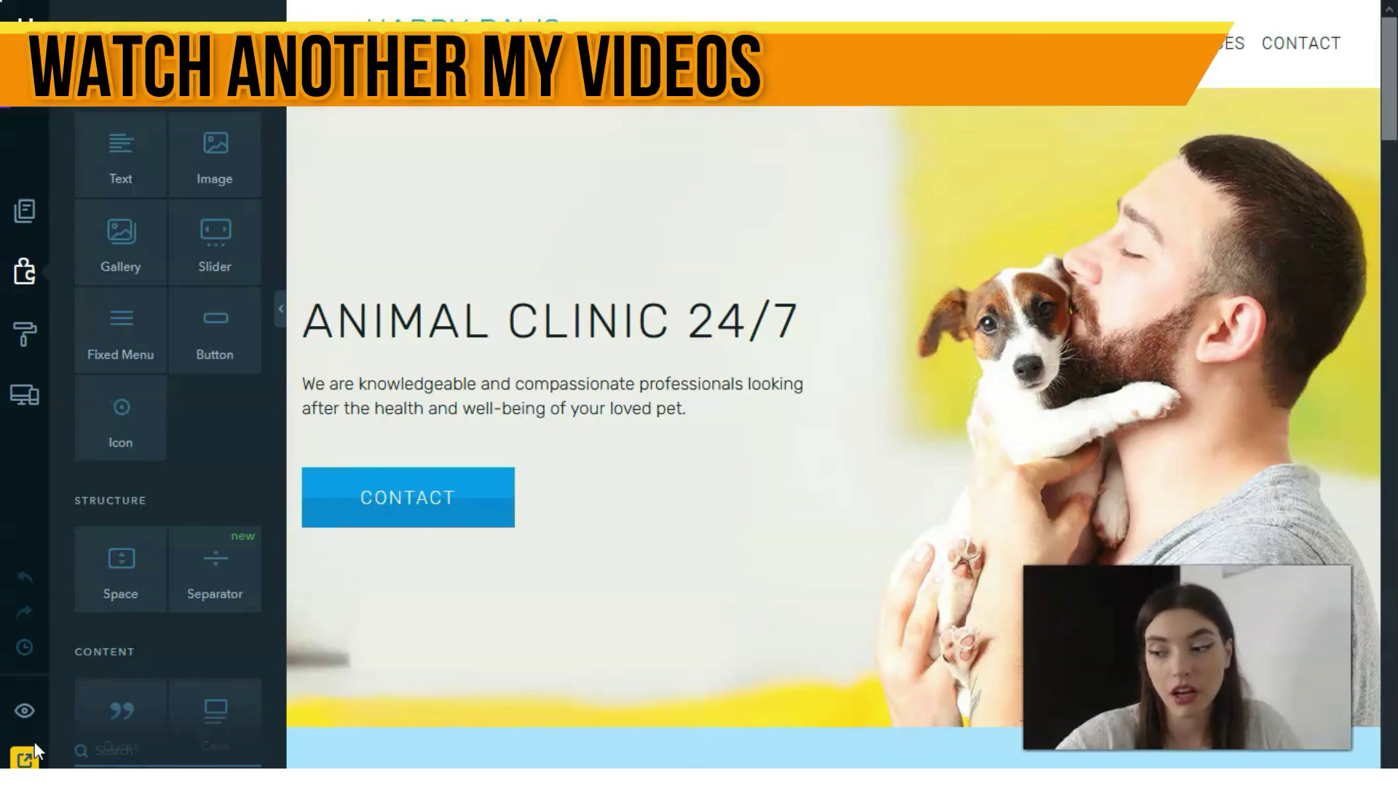
Step: Select the hero block spacer and scroll the homepage down and back to the top
{"action": "left_click", "coordinate": [554, 604]}
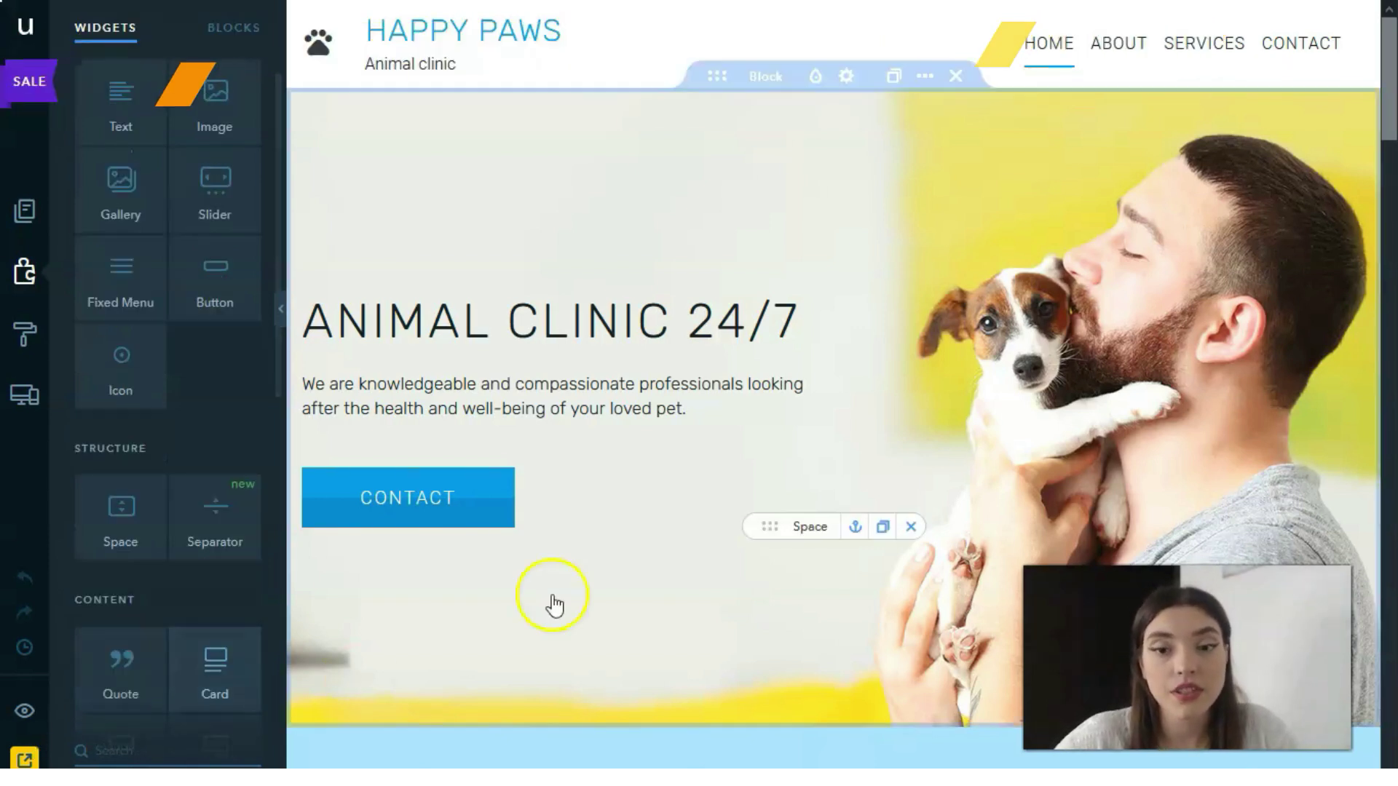
{"action": "scroll", "coordinate": [680, 538], "scroll_direction": "down", "scroll_amount": 20}
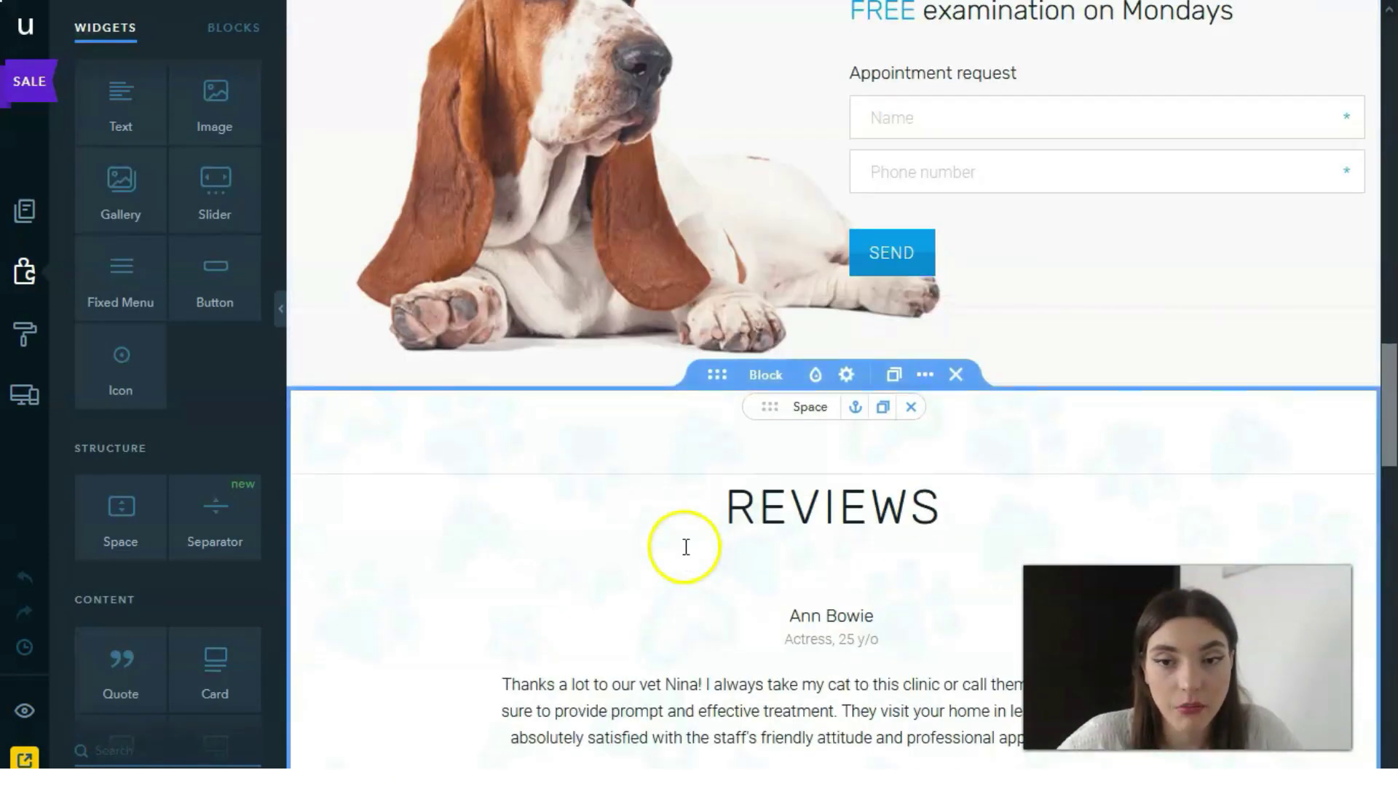
{"action": "scroll", "coordinate": [684, 553], "scroll_direction": "down", "scroll_amount": 15}
{"action": "scroll", "coordinate": [640, 500], "scroll_direction": "up", "scroll_amount": 8}
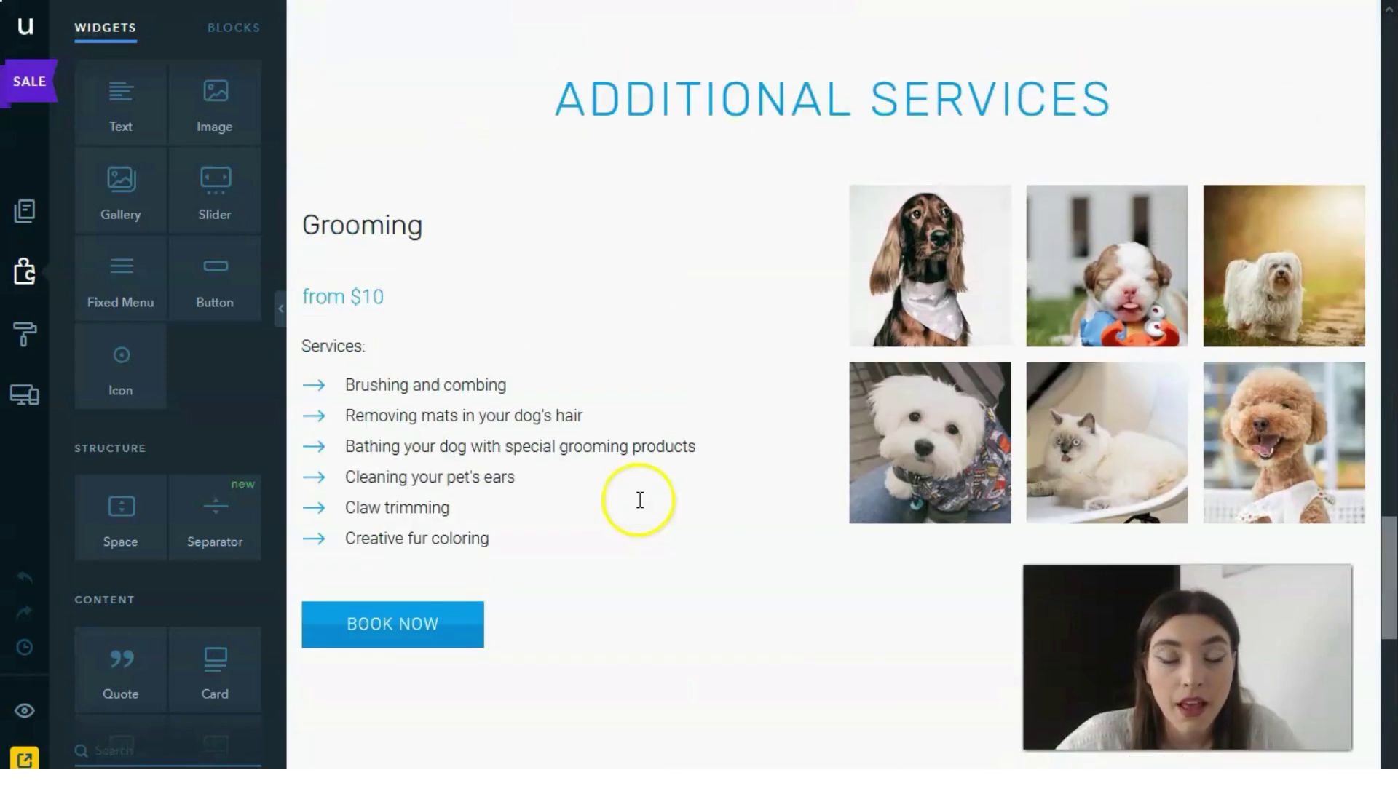
{"action": "scroll", "coordinate": [640, 500], "scroll_direction": "up", "scroll_amount": 20}
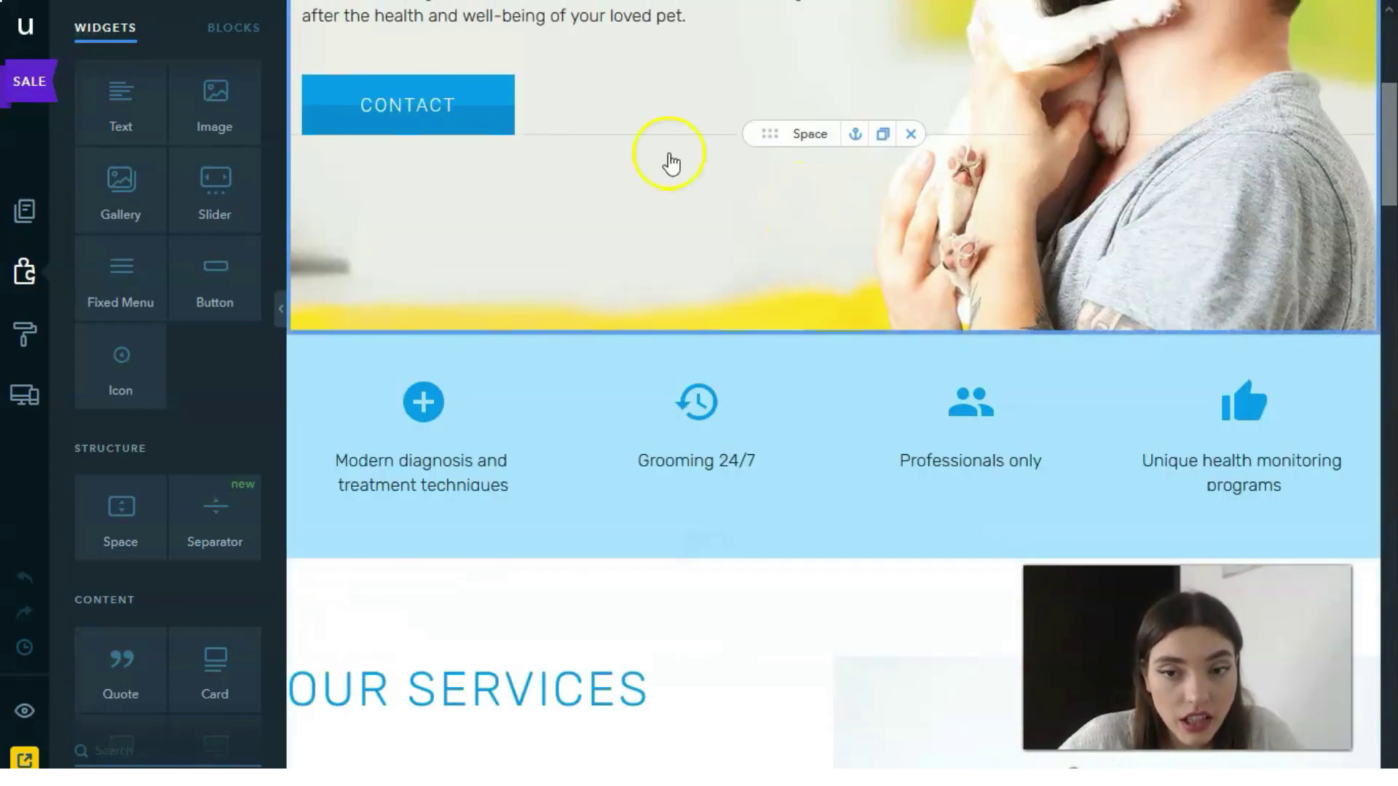
{"action": "scroll", "coordinate": [671, 163], "scroll_direction": "up", "scroll_amount": 5}
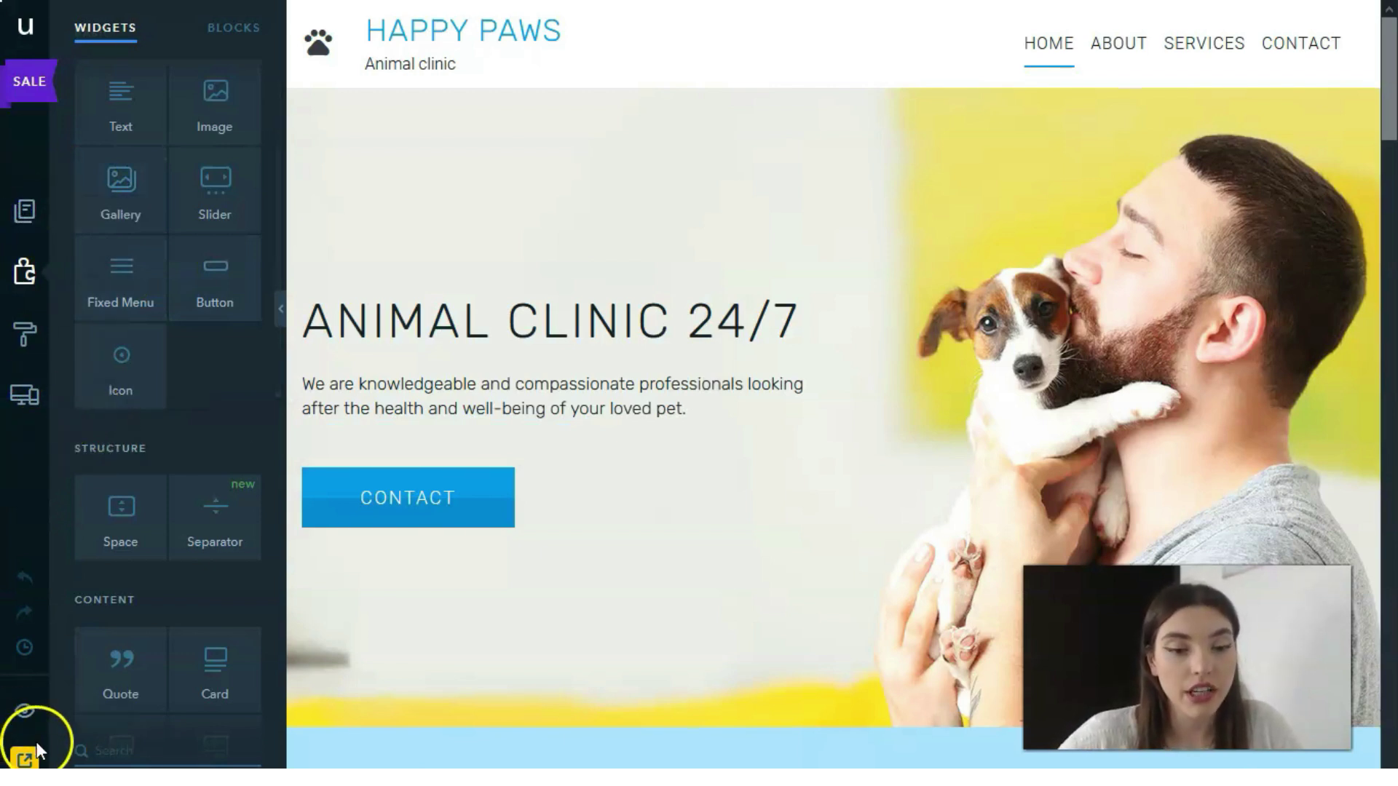
Step: Reorder the site pages as Home, Services, then Contact
{"action": "left_click", "coordinate": [25, 217]}
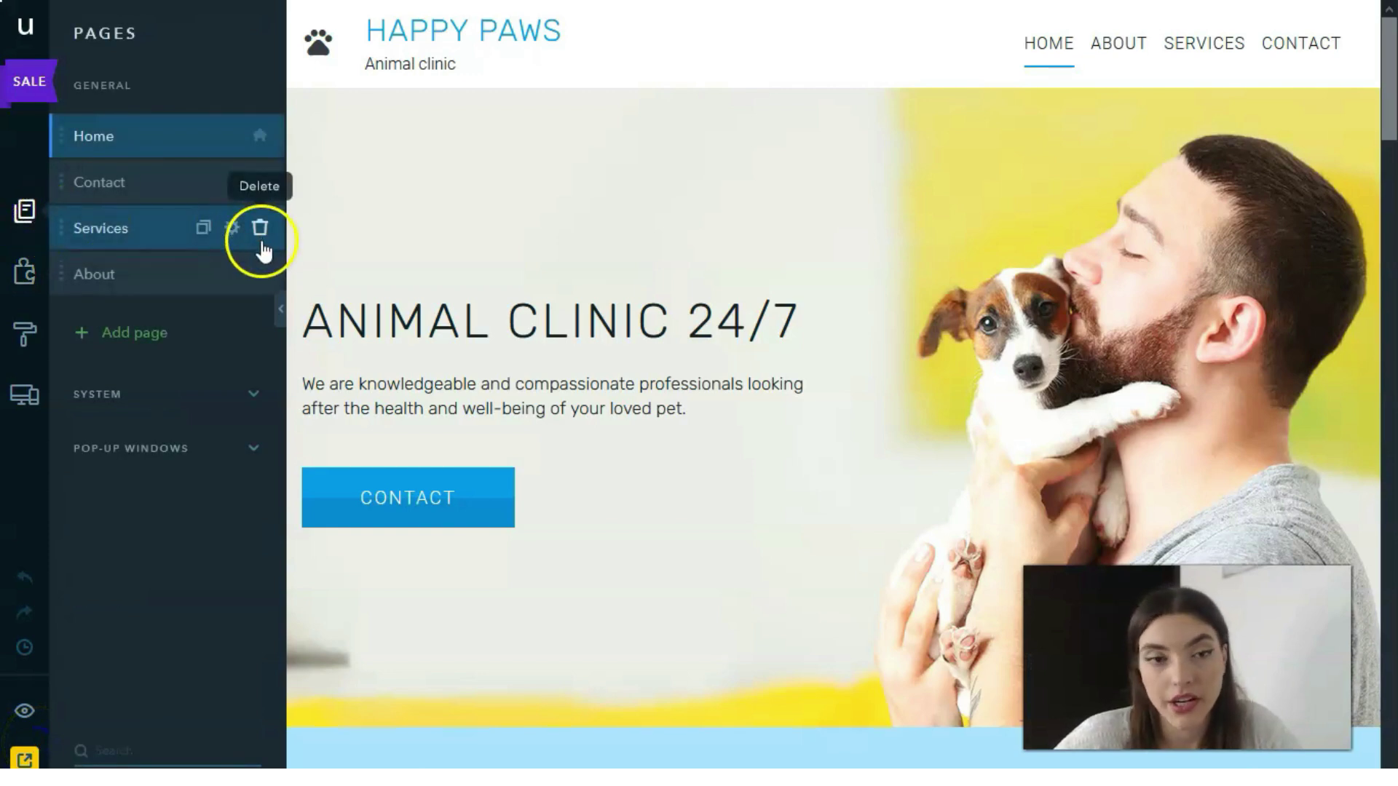
{"action": "mouse_move", "coordinate": [120, 142]}
{"action": "left_mouse_down"}
{"action": "mouse_move", "coordinate": [134, 240]}
{"action": "mouse_move", "coordinate": [138, 138]}
{"action": "left_mouse_up"}
{"action": "left_click_drag", "start_coordinate": [143, 255], "coordinate": [141, 187]}
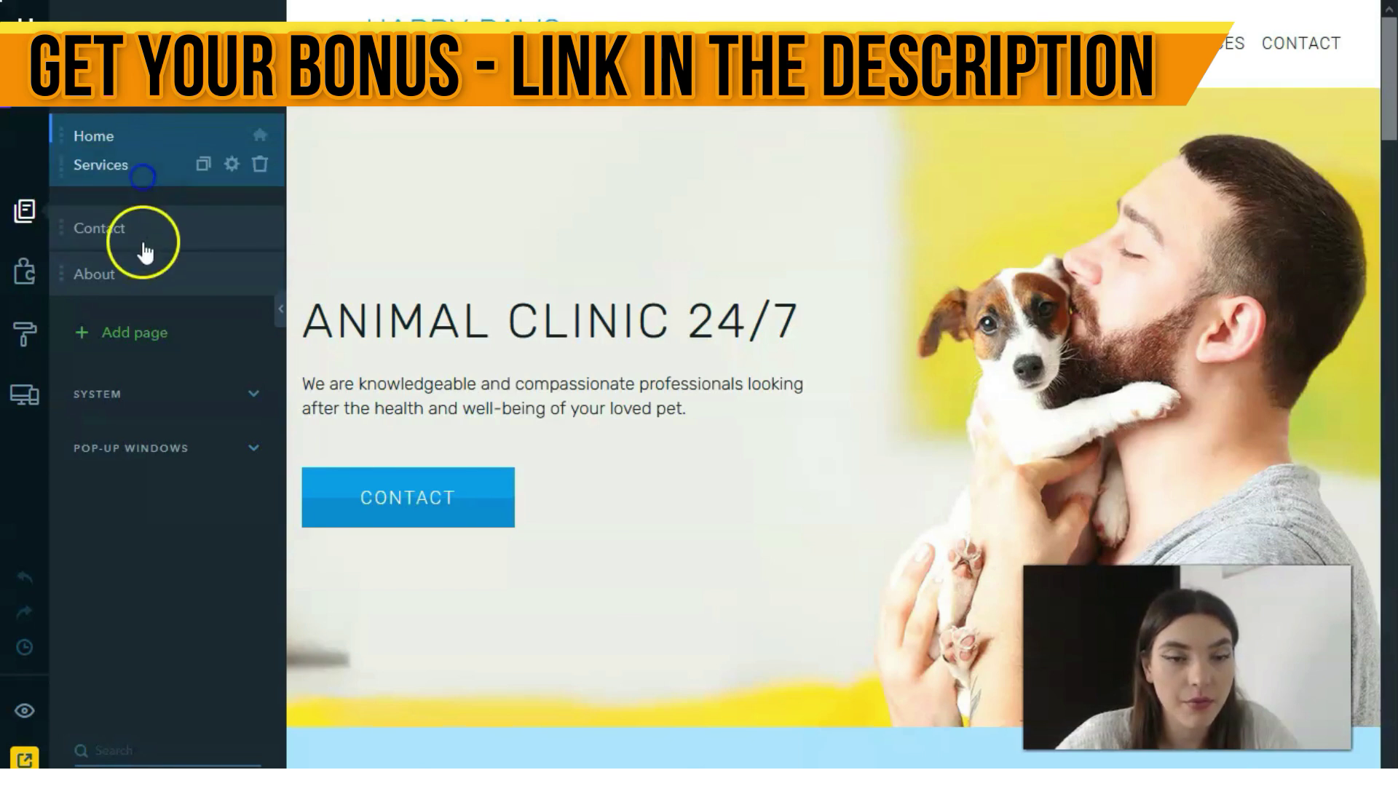
{"action": "left_click_drag", "start_coordinate": [144, 244], "coordinate": [155, 226]}
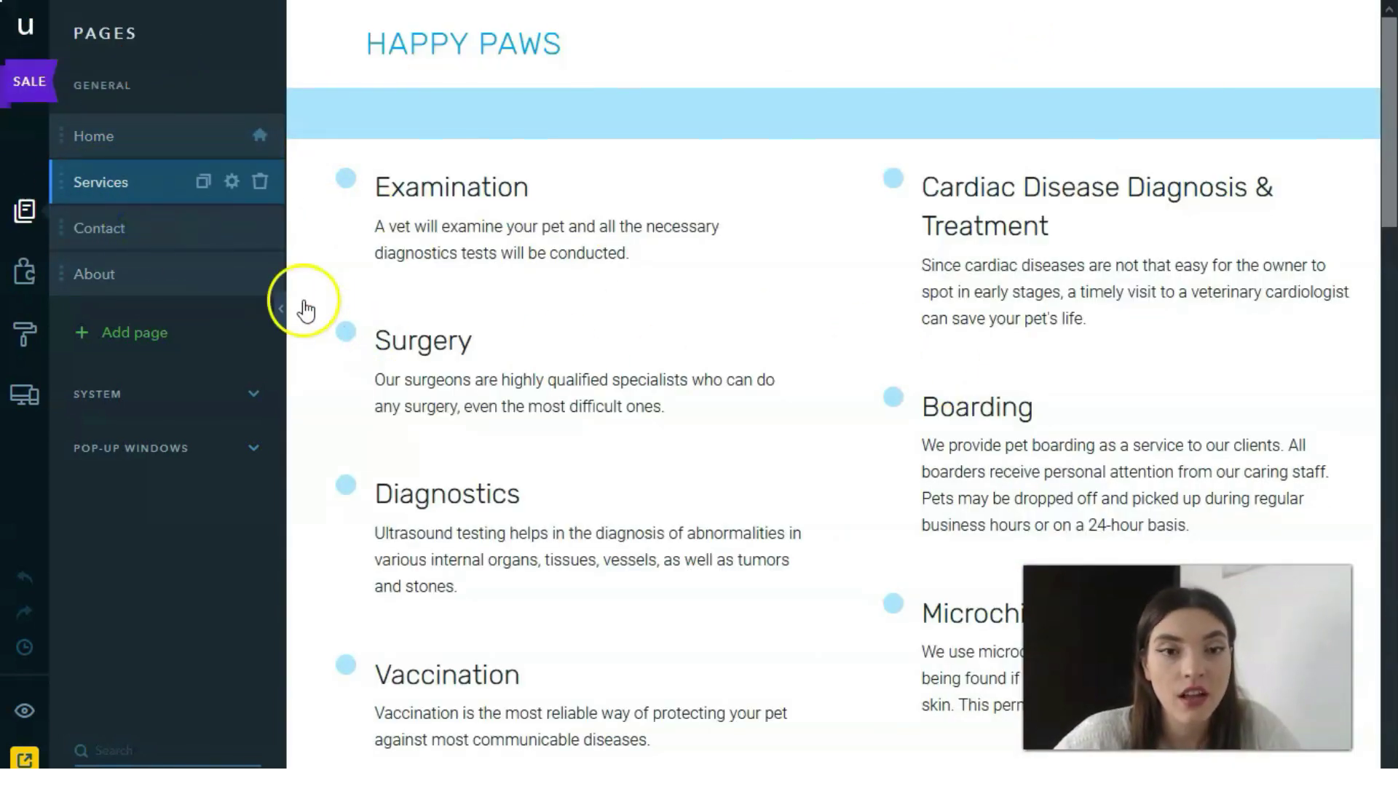
Step: Open the Contact page in the editor
{"action": "left_click", "coordinate": [144, 239]}
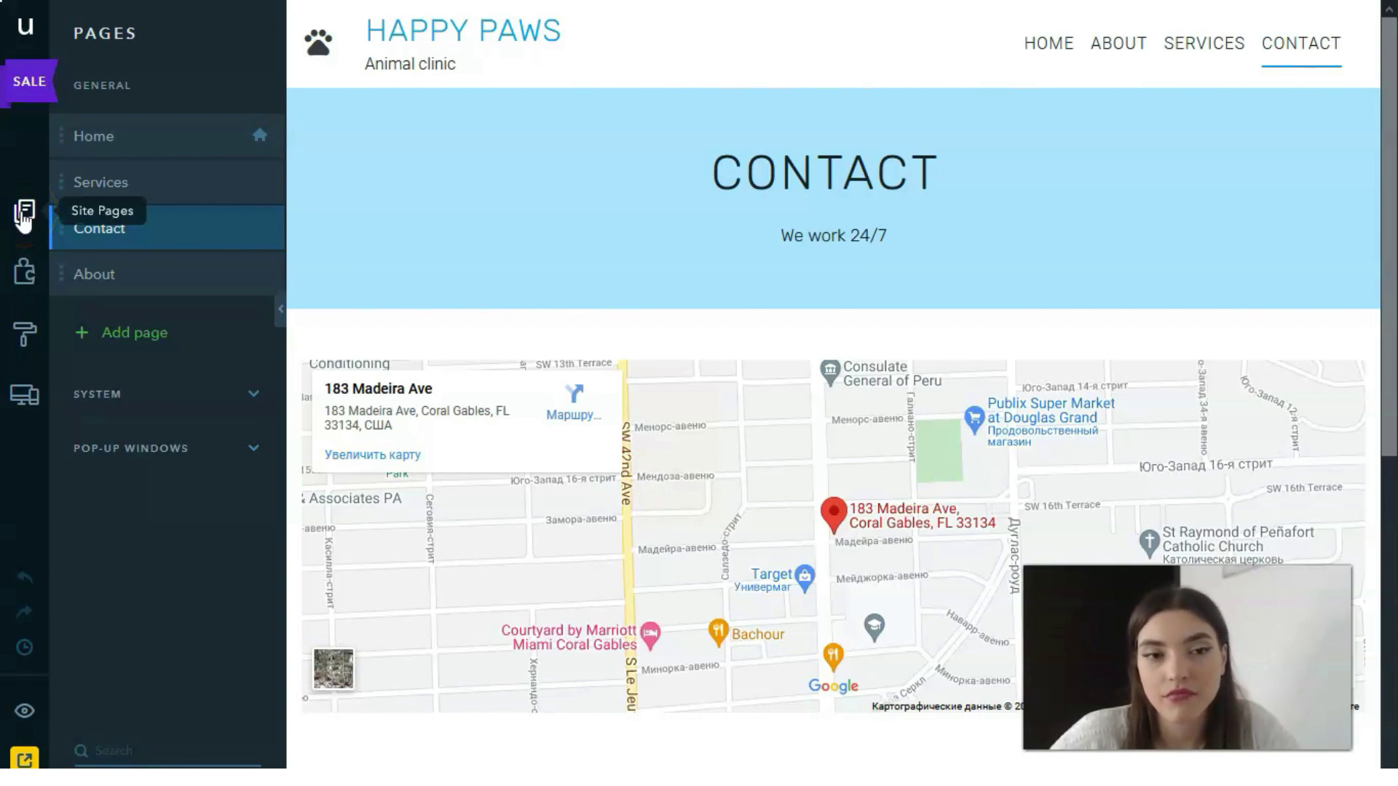
{"action": "left_click", "coordinate": [26, 222]}
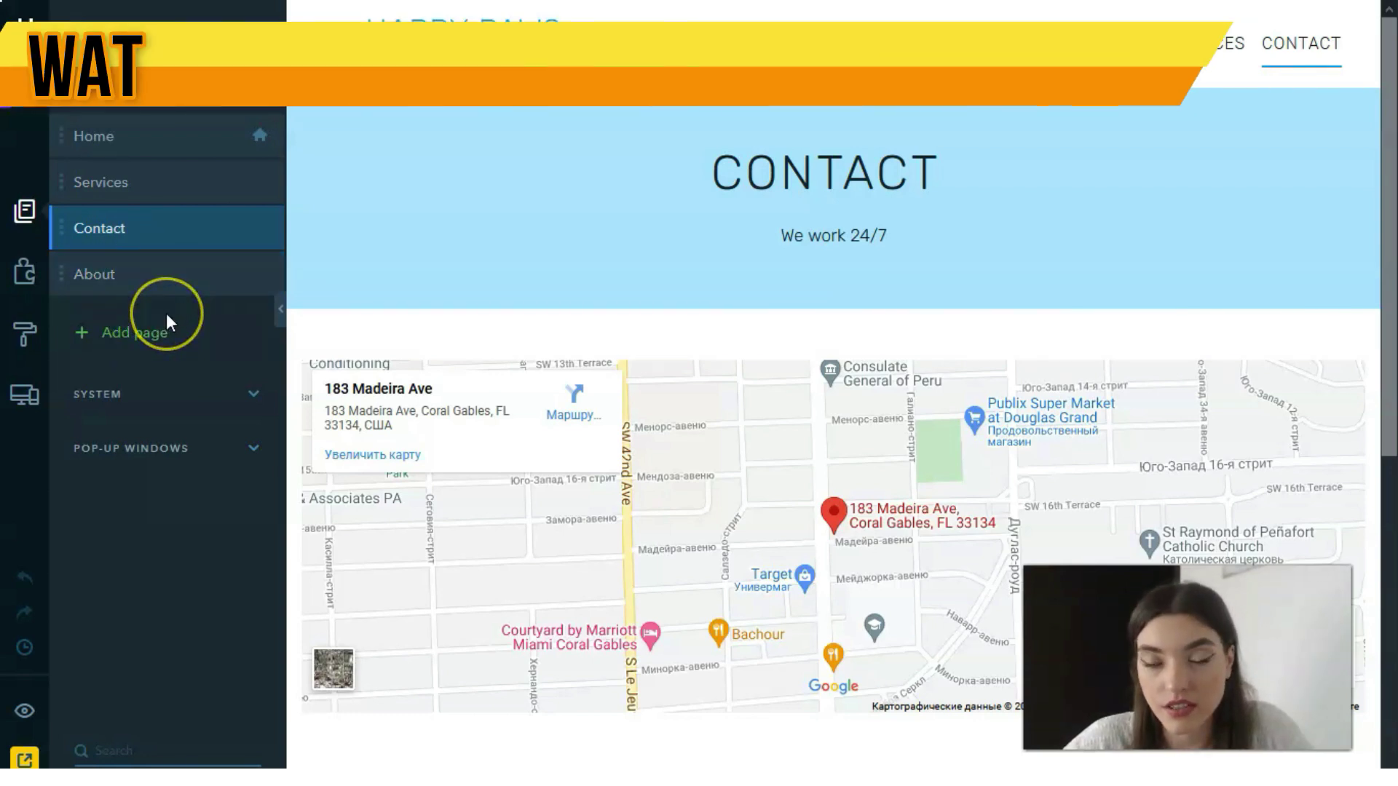
{"action": "mouse_move", "coordinate": [250, 299]}
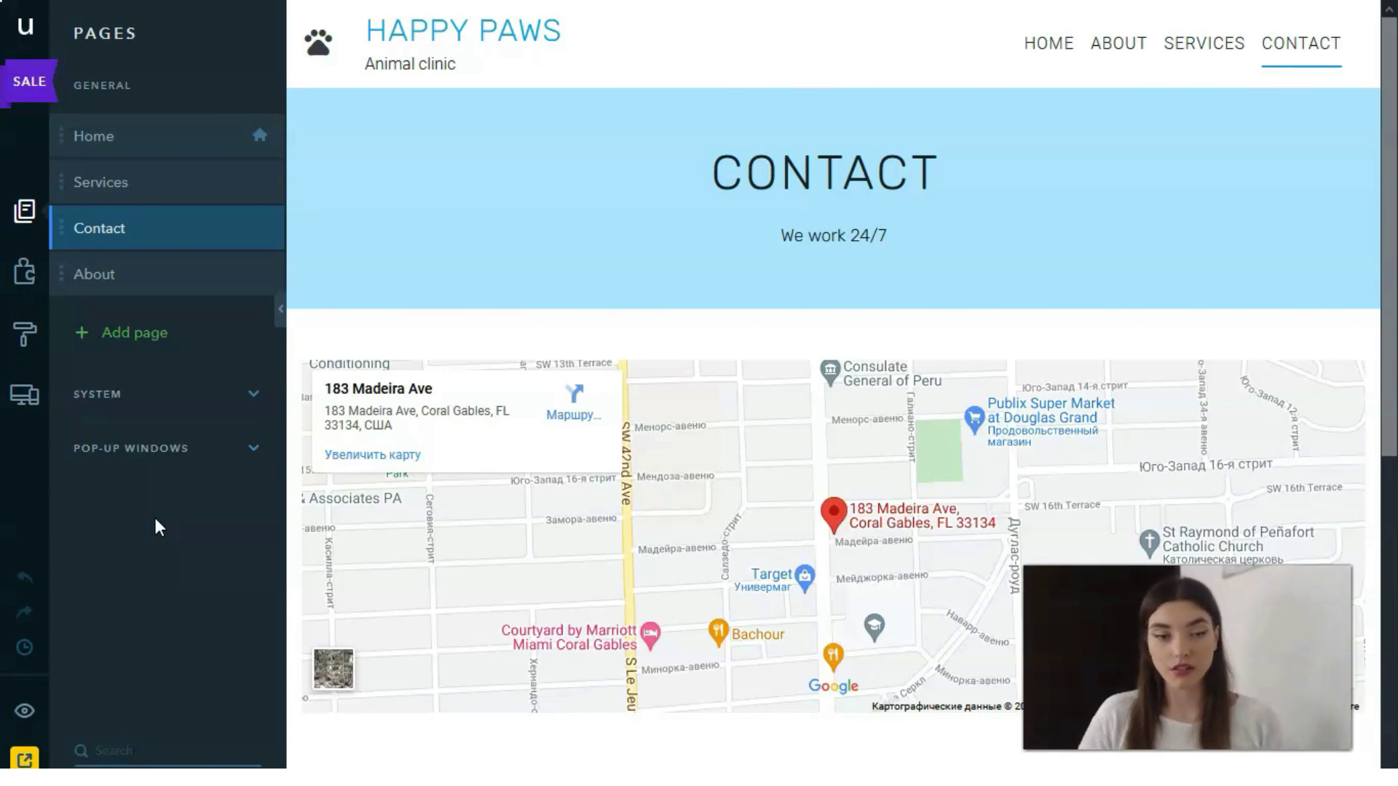
Step: Place a paragraph below SERVICES, a daisy photo above it, and a slider above that
{"action": "left_click", "coordinate": [23, 277]}
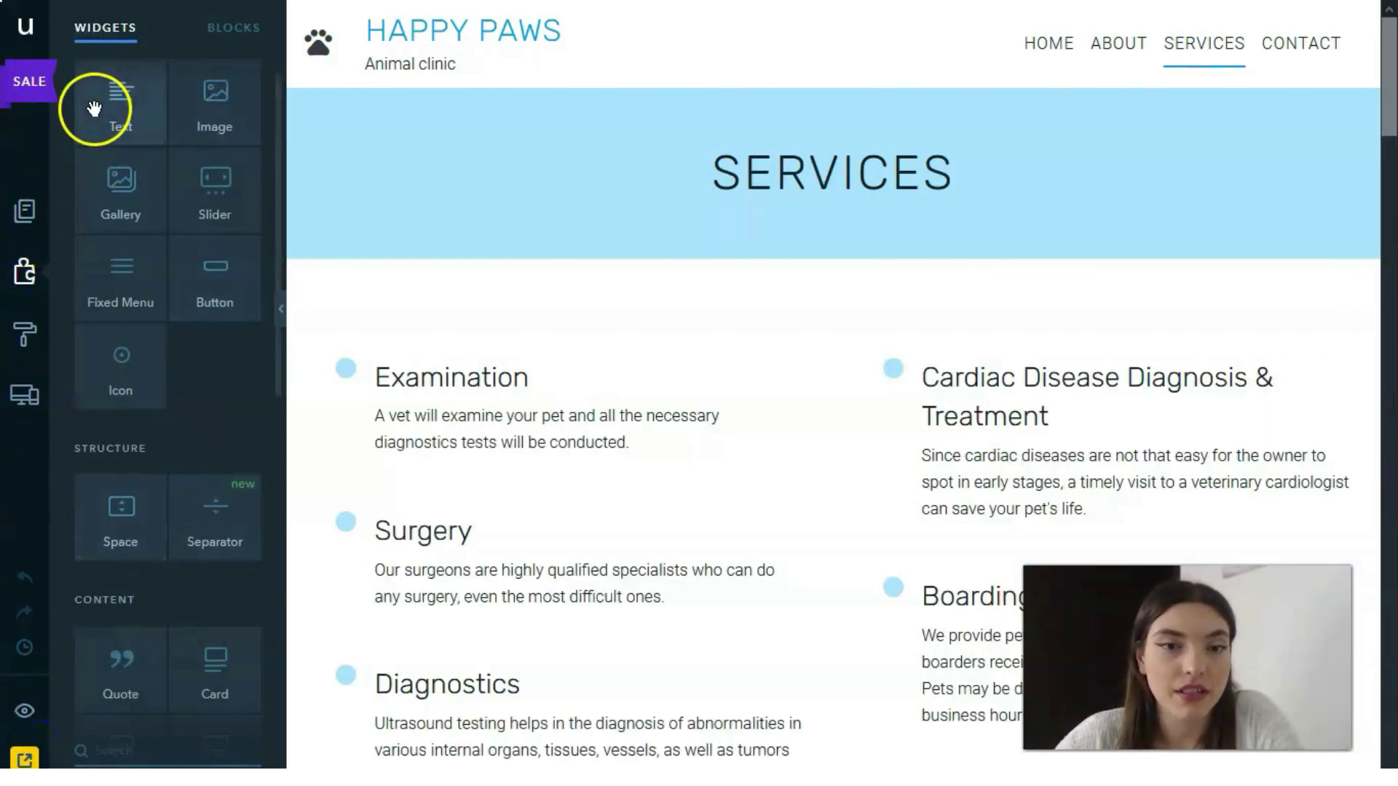
{"action": "left_click_drag", "start_coordinate": [94, 109], "coordinate": [446, 226]}
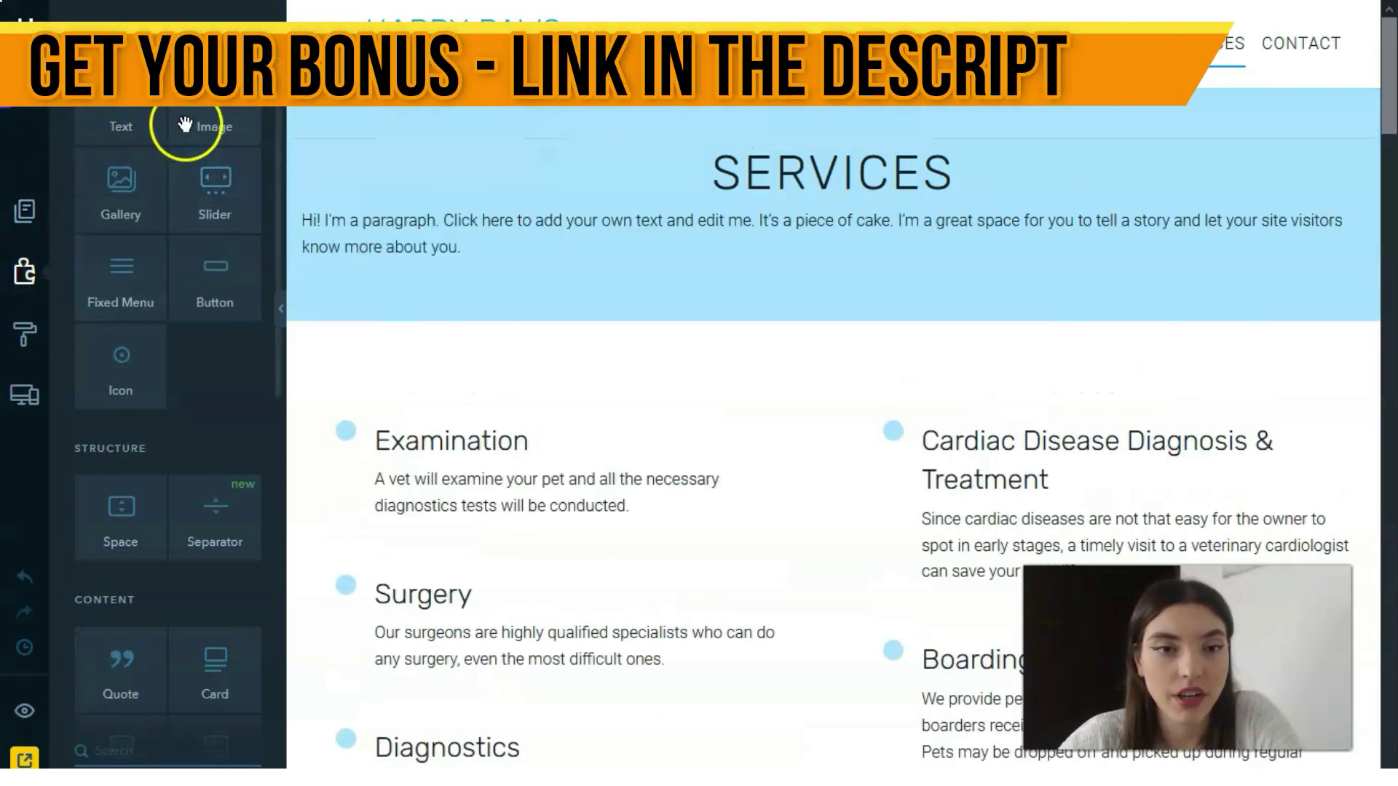
{"action": "left_click_drag", "start_coordinate": [185, 125], "coordinate": [1067, 124]}
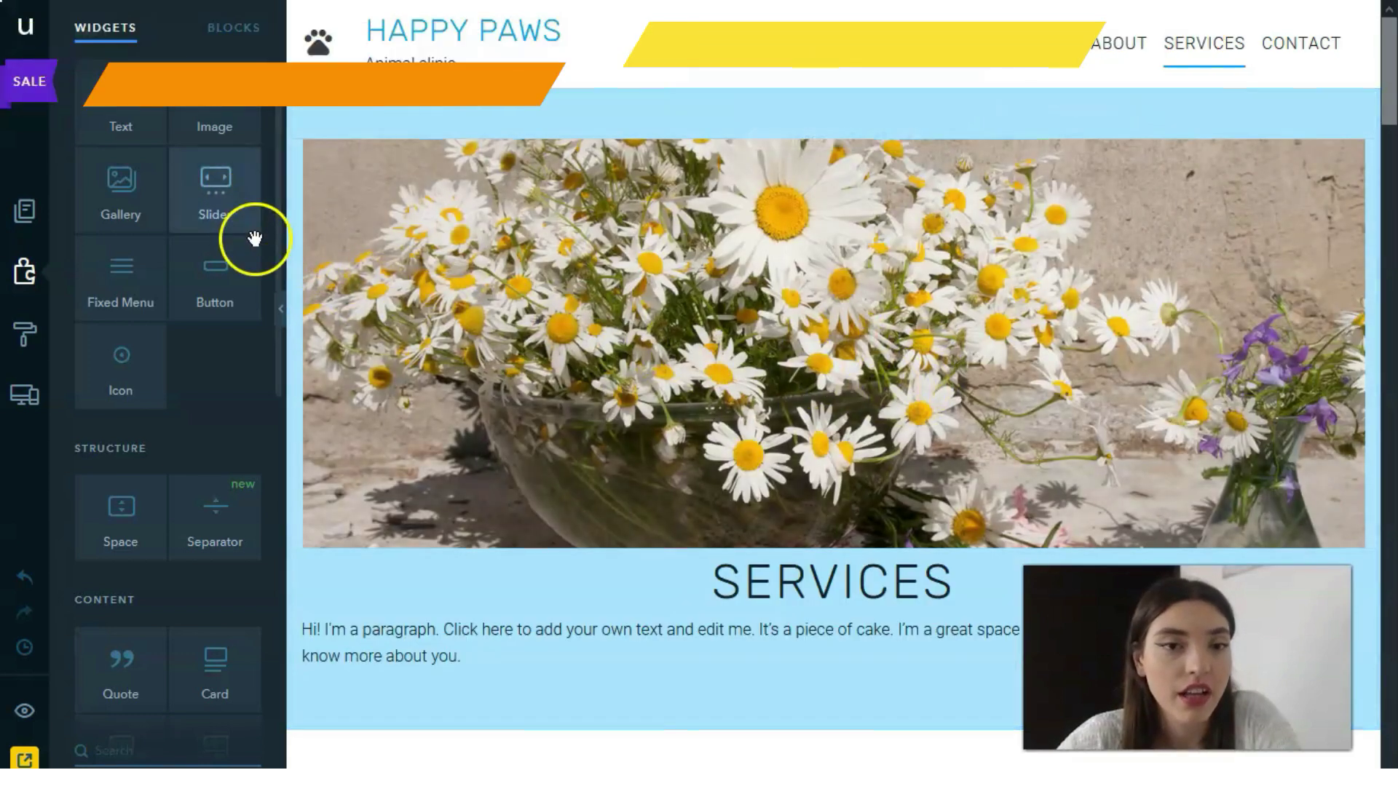
{"action": "left_click_drag", "start_coordinate": [256, 215], "coordinate": [736, 223]}
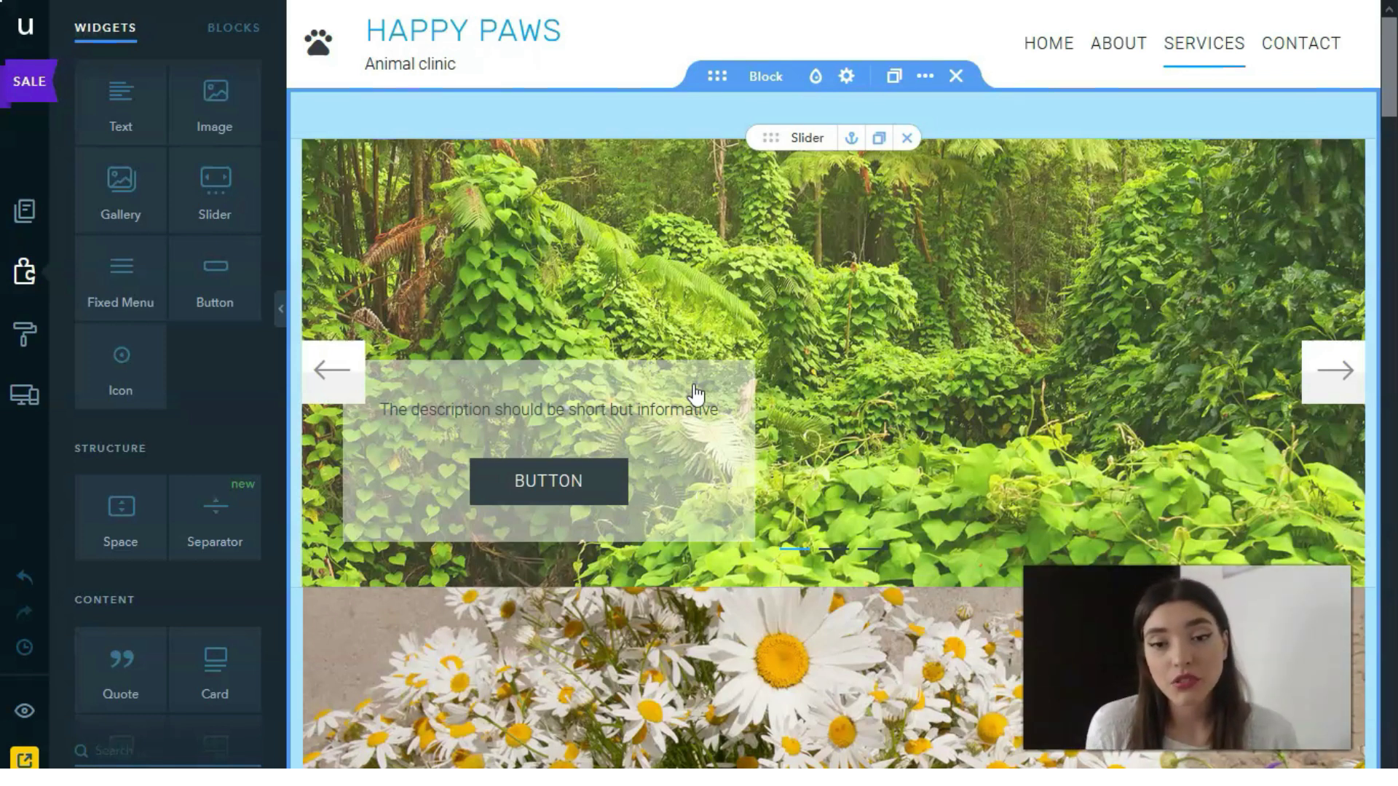
Step: Select the newly added jungle slider on the Services page
{"action": "left_click", "coordinate": [1248, 321]}
{"action": "left_click", "coordinate": [1005, 384]}
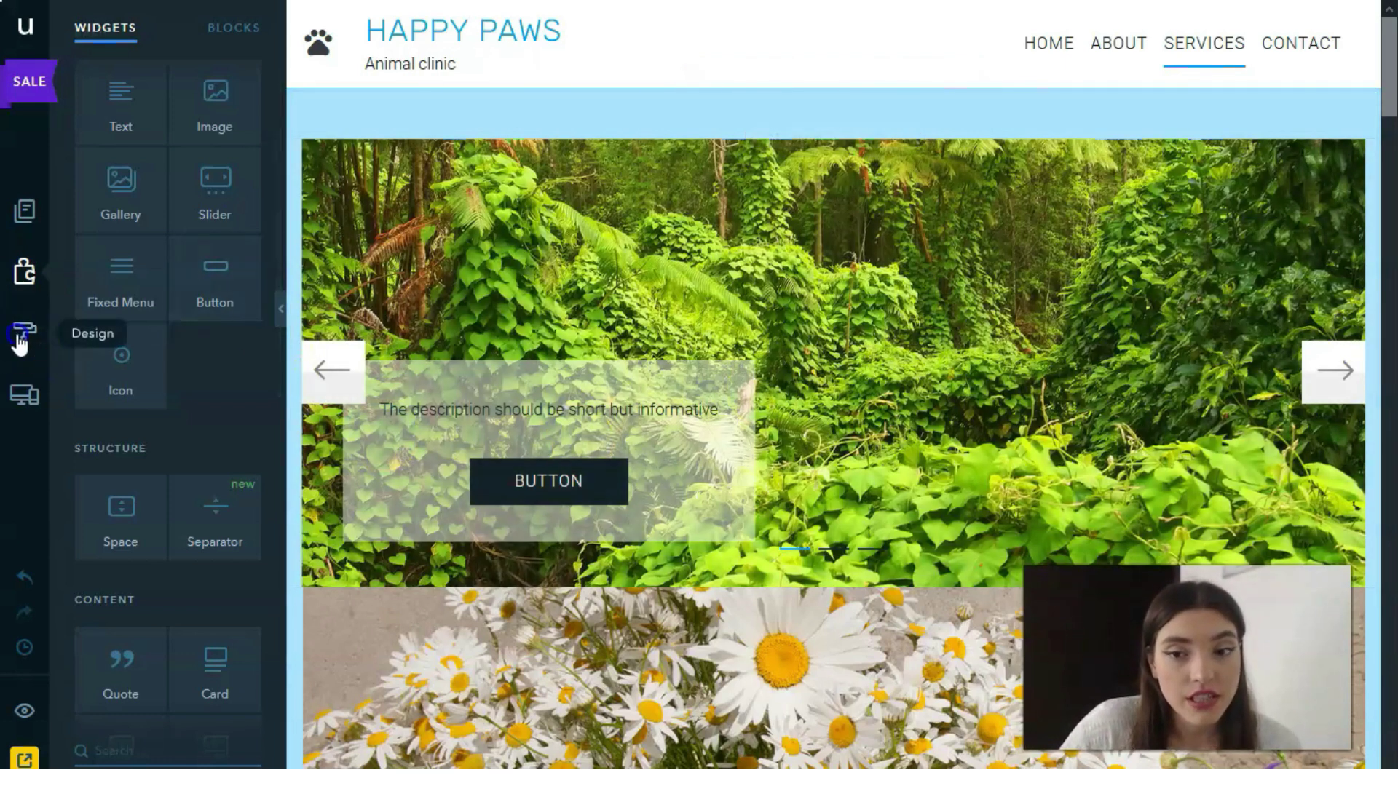
{"action": "left_click", "coordinate": [22, 337]}
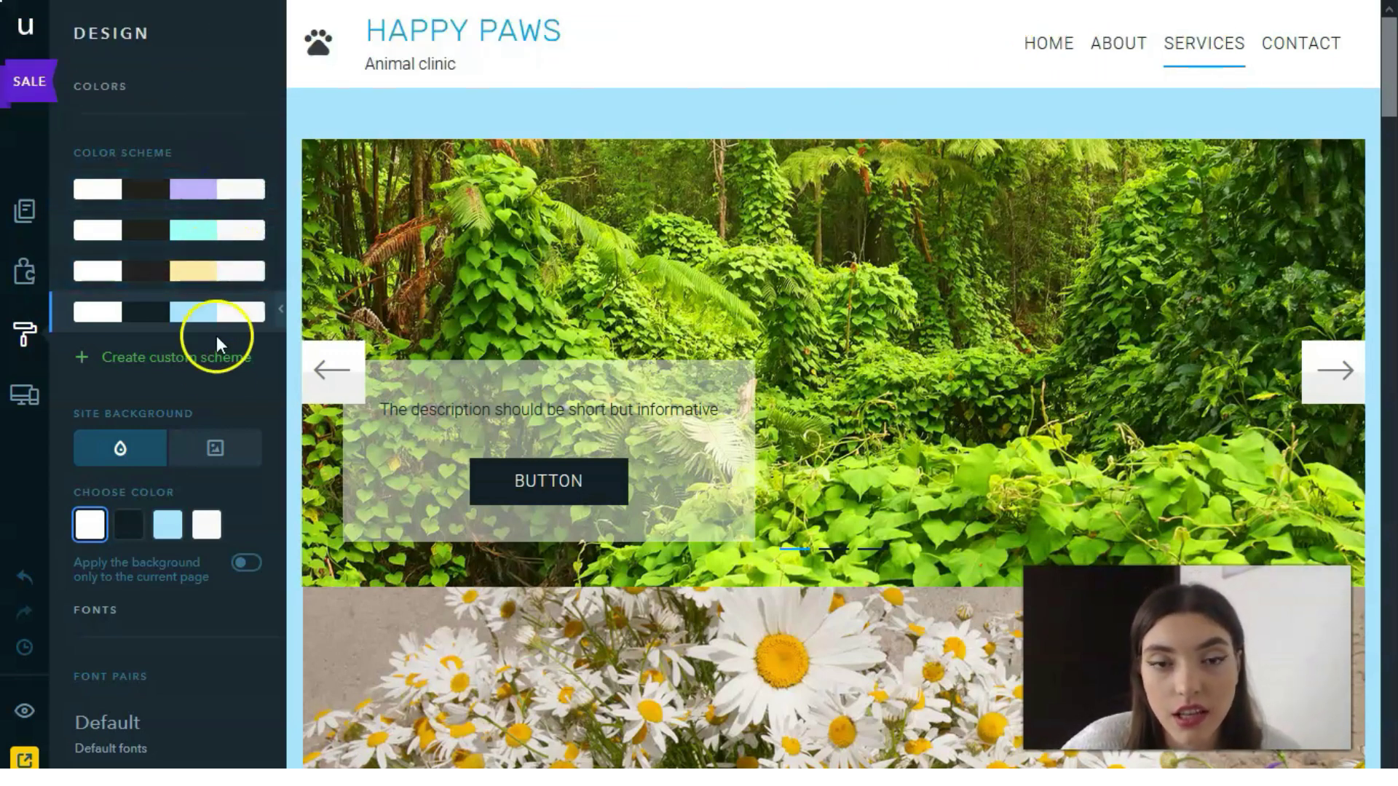
Step: Apply the purple colour scheme and the Open Sans / Fira Sans font pair site-wide
{"action": "left_click", "coordinate": [193, 190]}
{"action": "scroll", "coordinate": [135, 524], "scroll_direction": "down", "scroll_amount": 4}
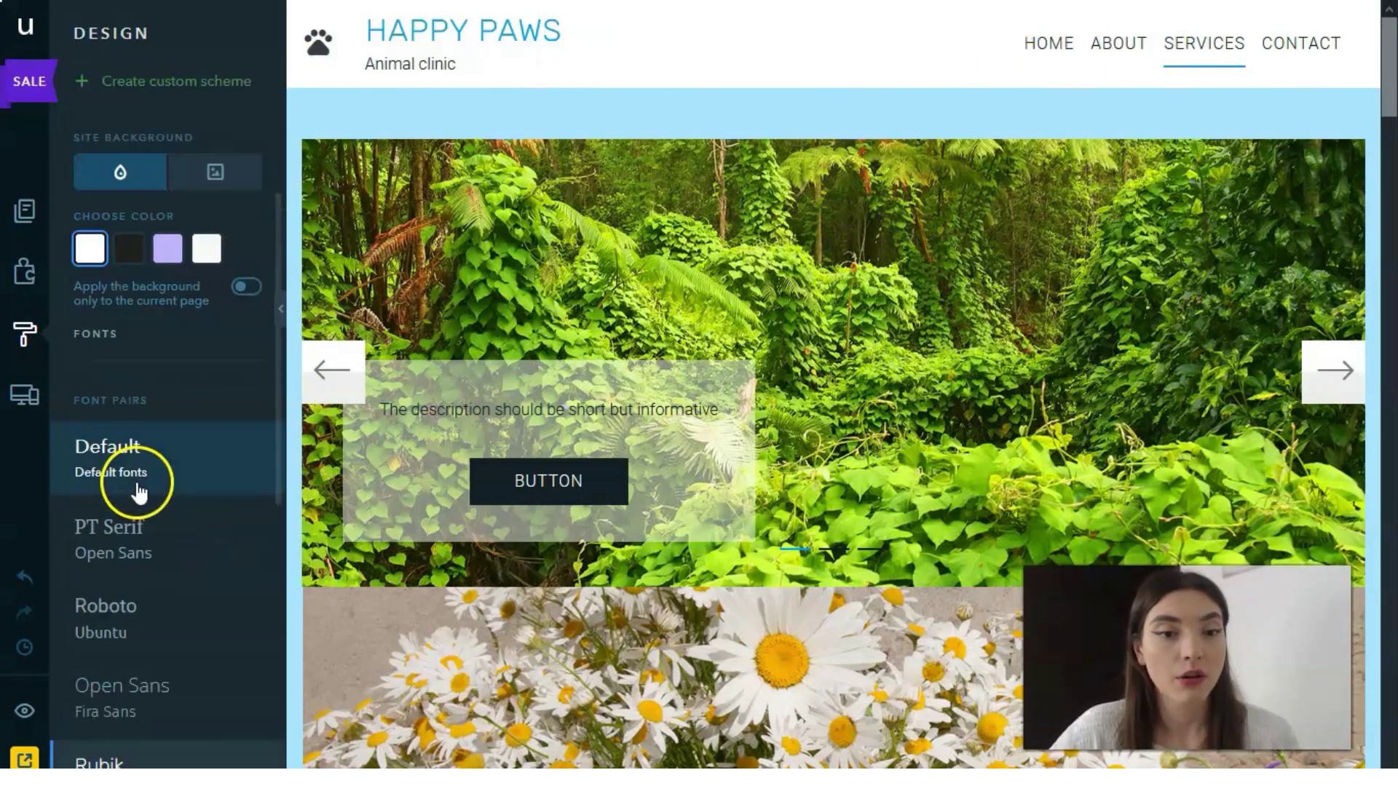
{"action": "scroll", "coordinate": [145, 480], "scroll_direction": "down", "scroll_amount": 3}
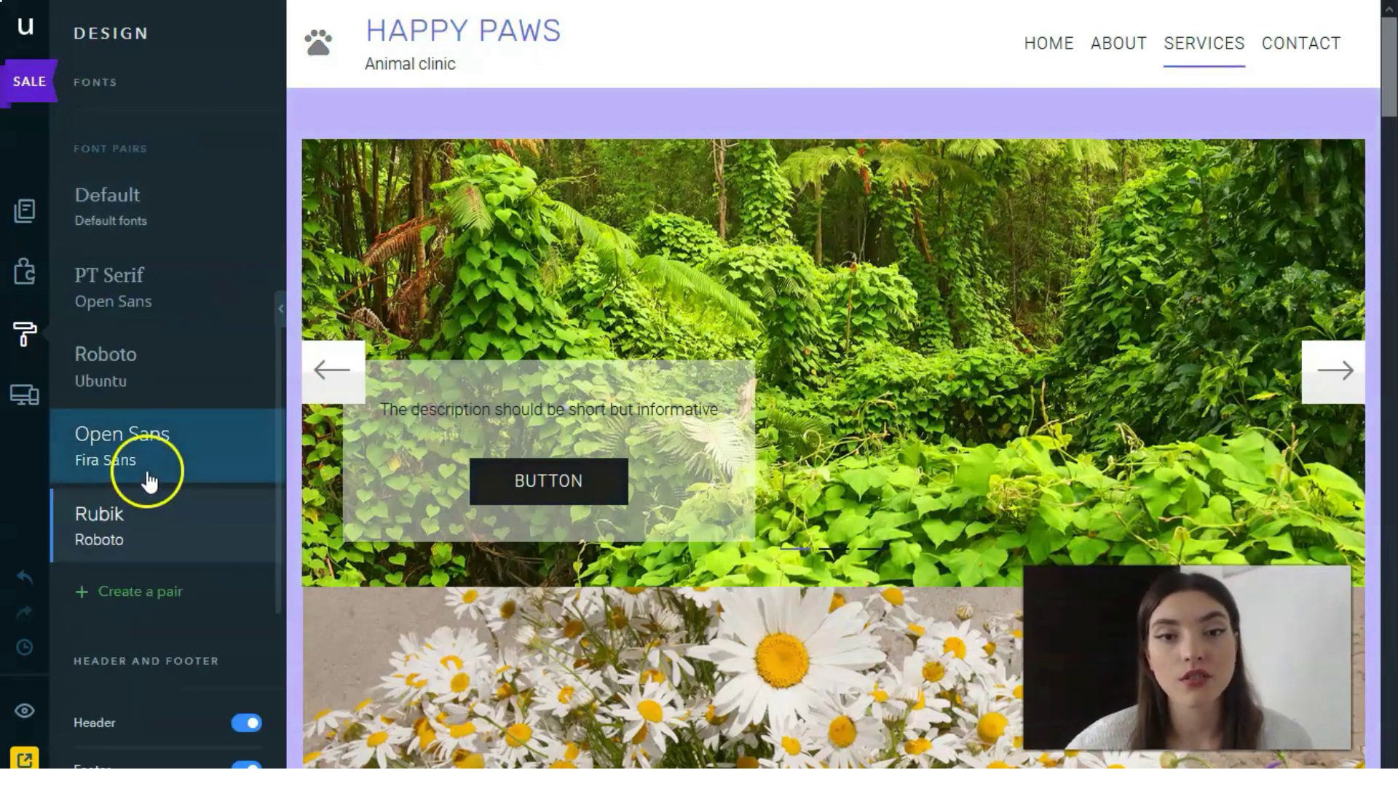
{"action": "left_click", "coordinate": [149, 481]}
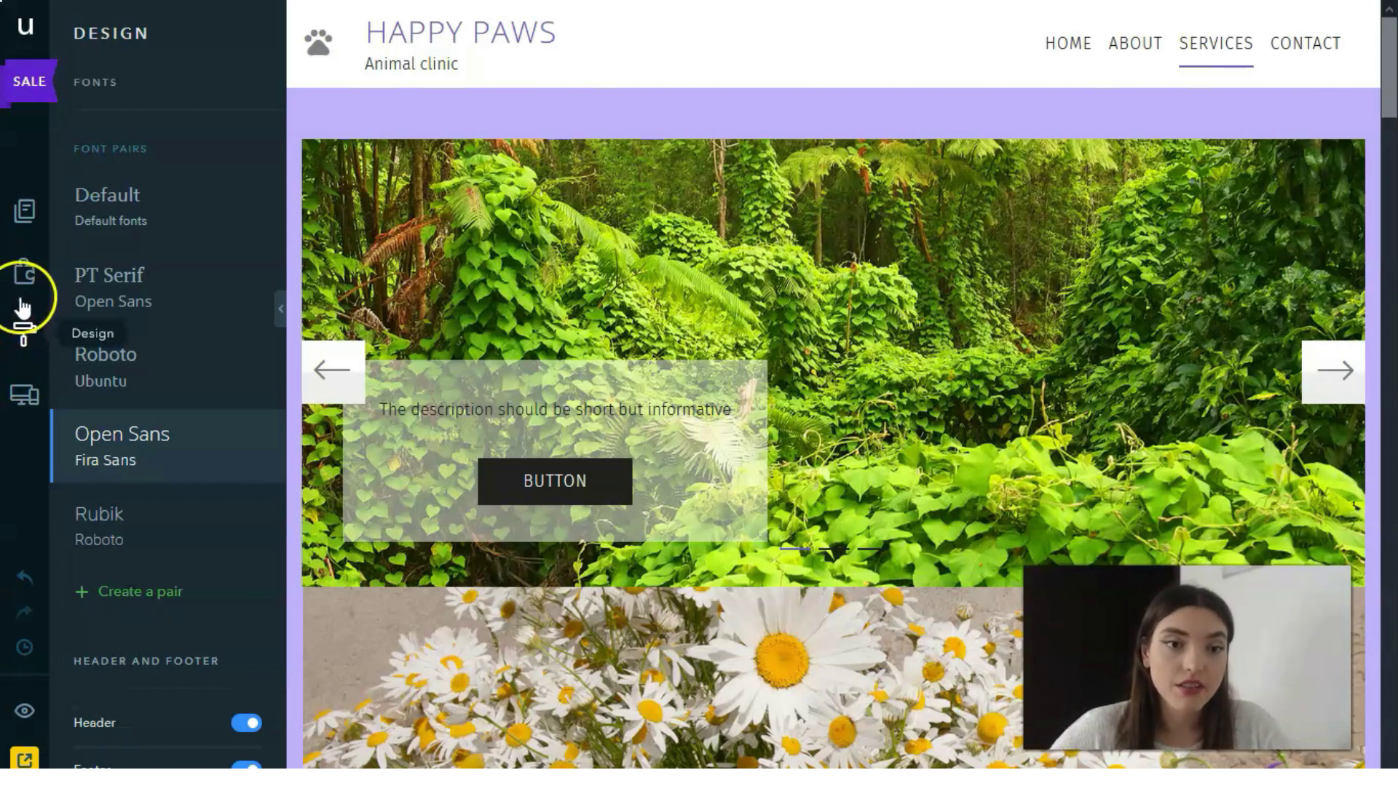
Step: Show the Widgets library and scroll the Services page down to grooming and back
{"action": "left_click", "coordinate": [24, 271]}
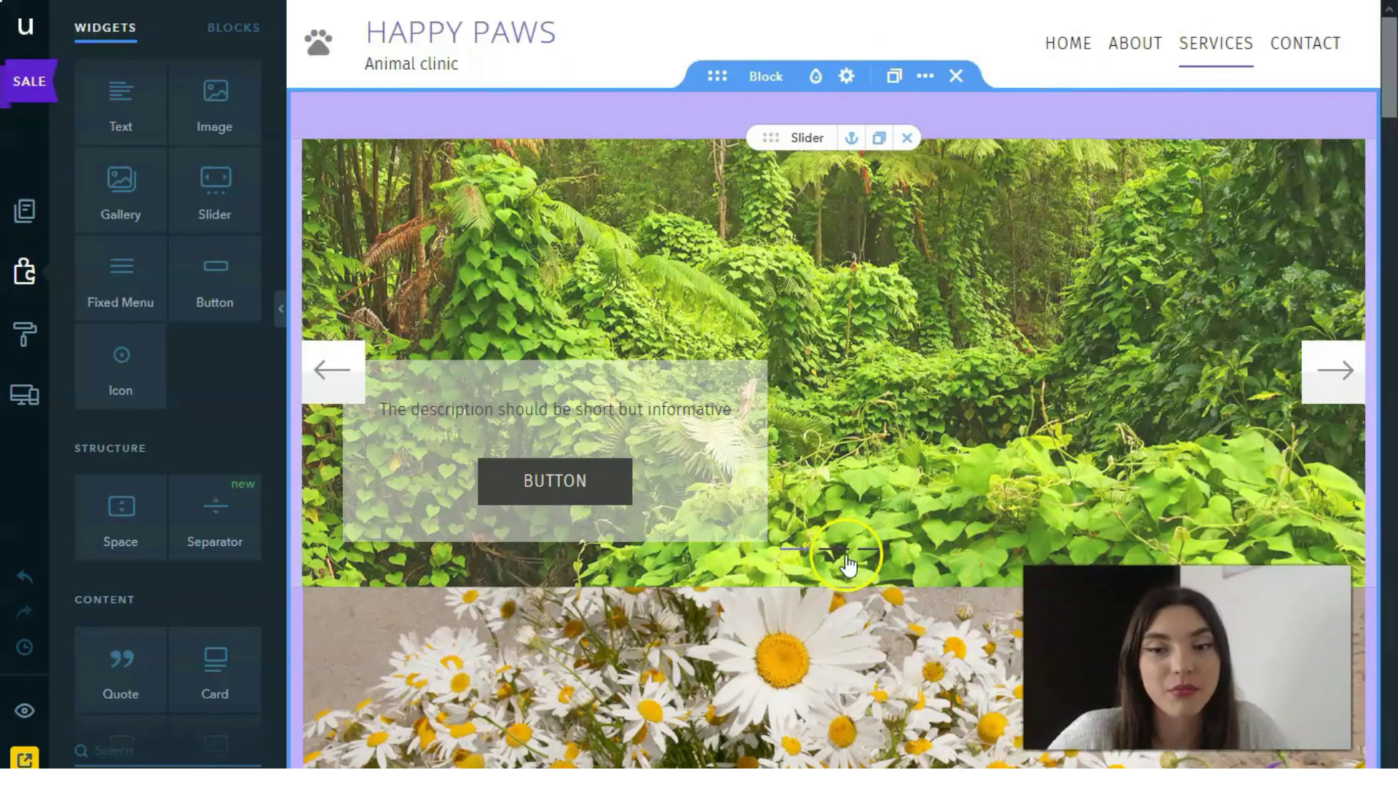
{"action": "scroll", "coordinate": [877, 500], "scroll_direction": "down", "scroll_amount": 20}
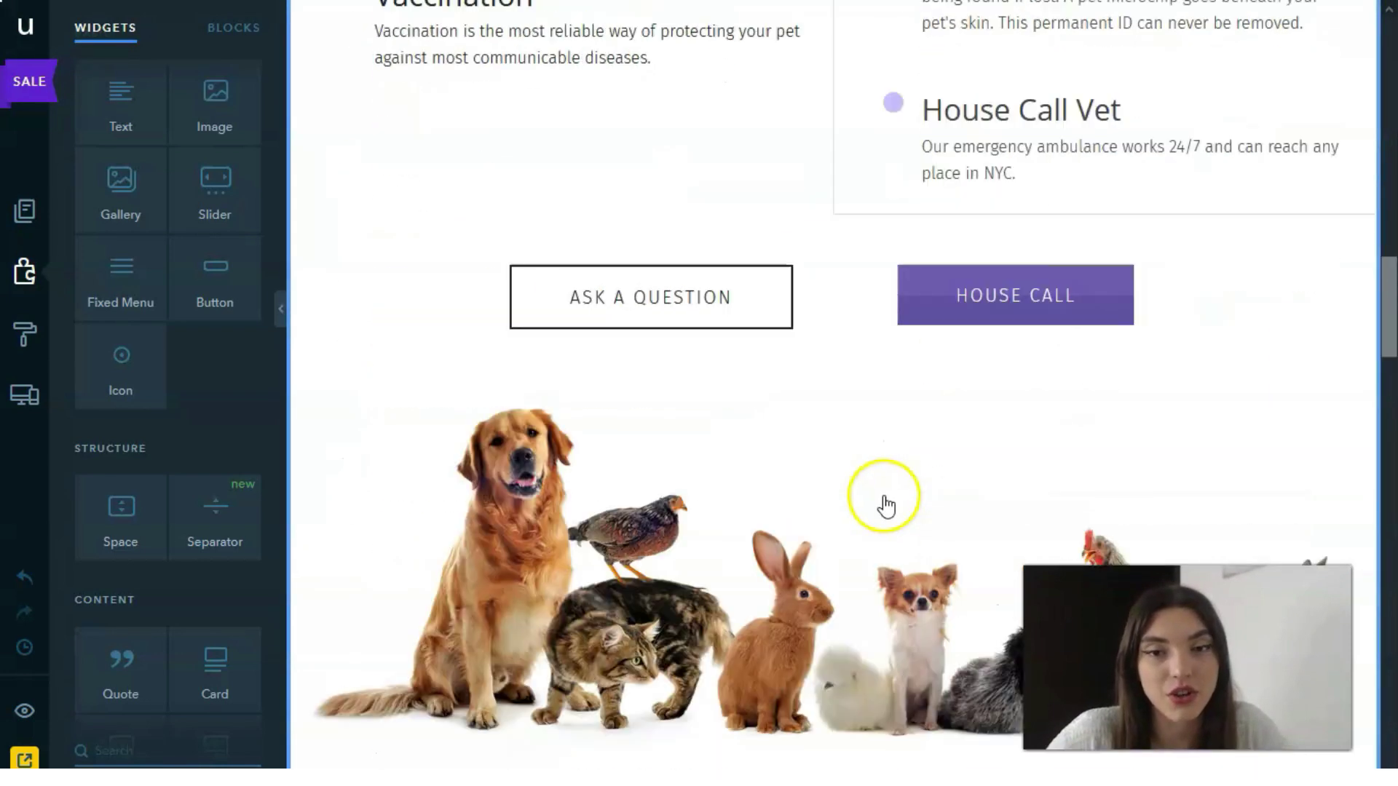
{"action": "scroll", "coordinate": [885, 502], "scroll_direction": "down", "scroll_amount": 4}
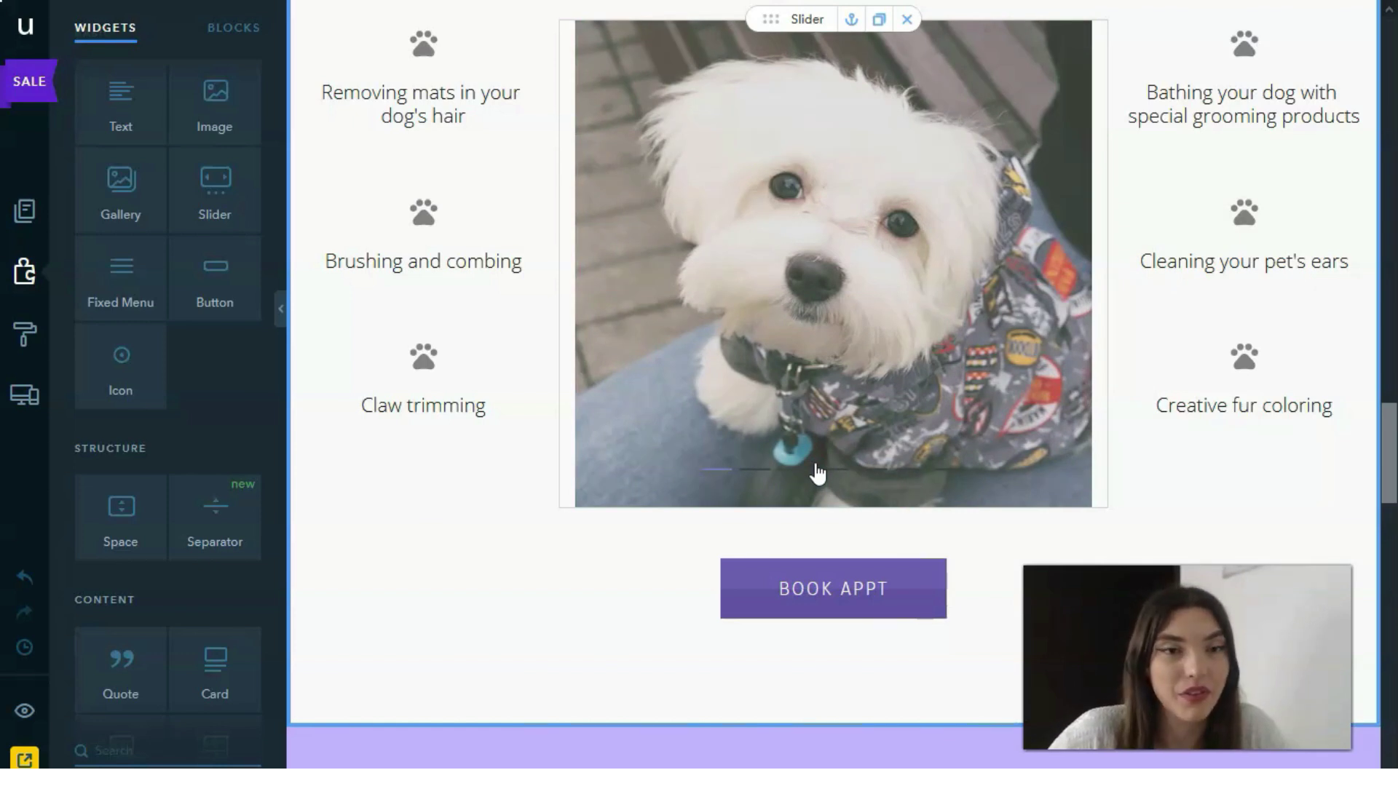
{"action": "scroll", "coordinate": [728, 469], "scroll_direction": "up", "scroll_amount": 10}
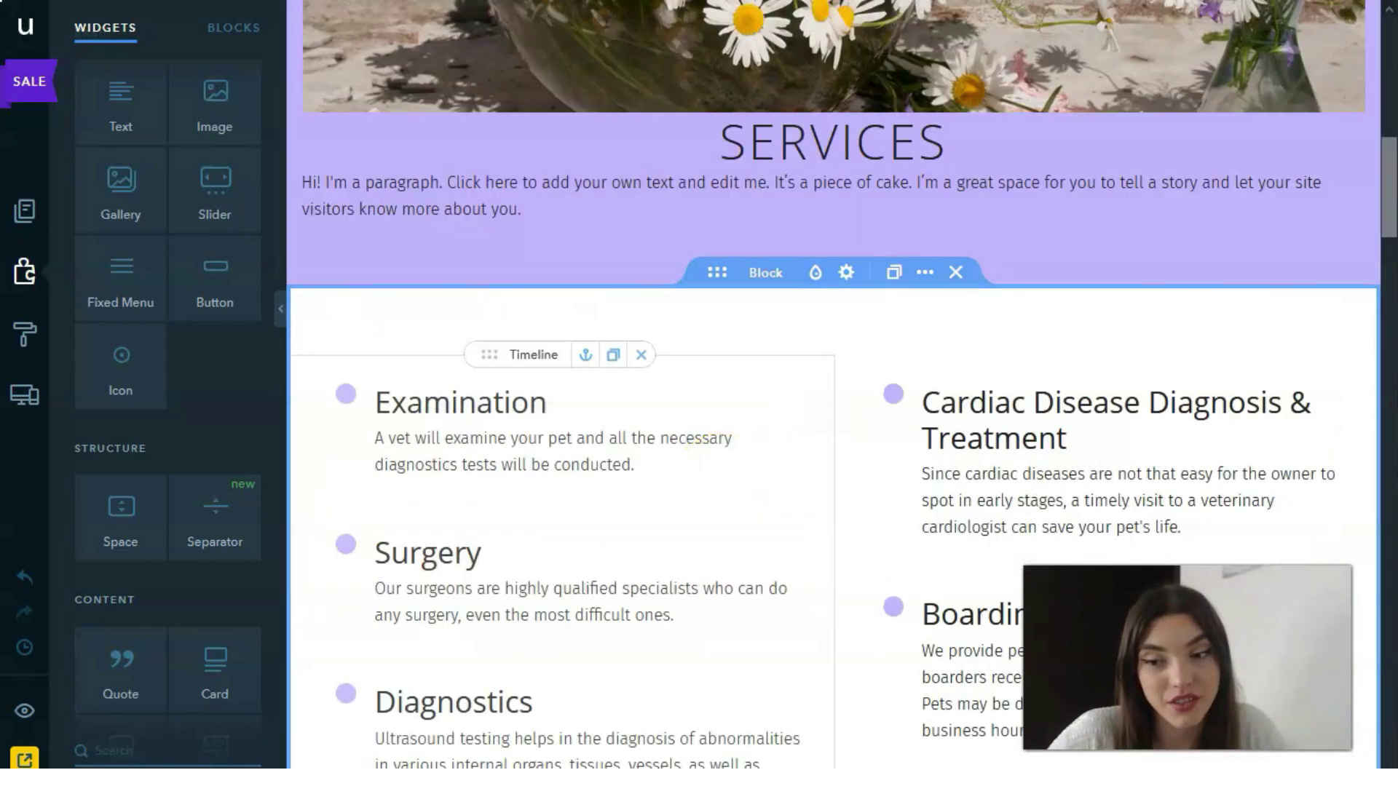
{"action": "scroll", "coordinate": [53, 697], "scroll_direction": "up", "scroll_amount": 1}
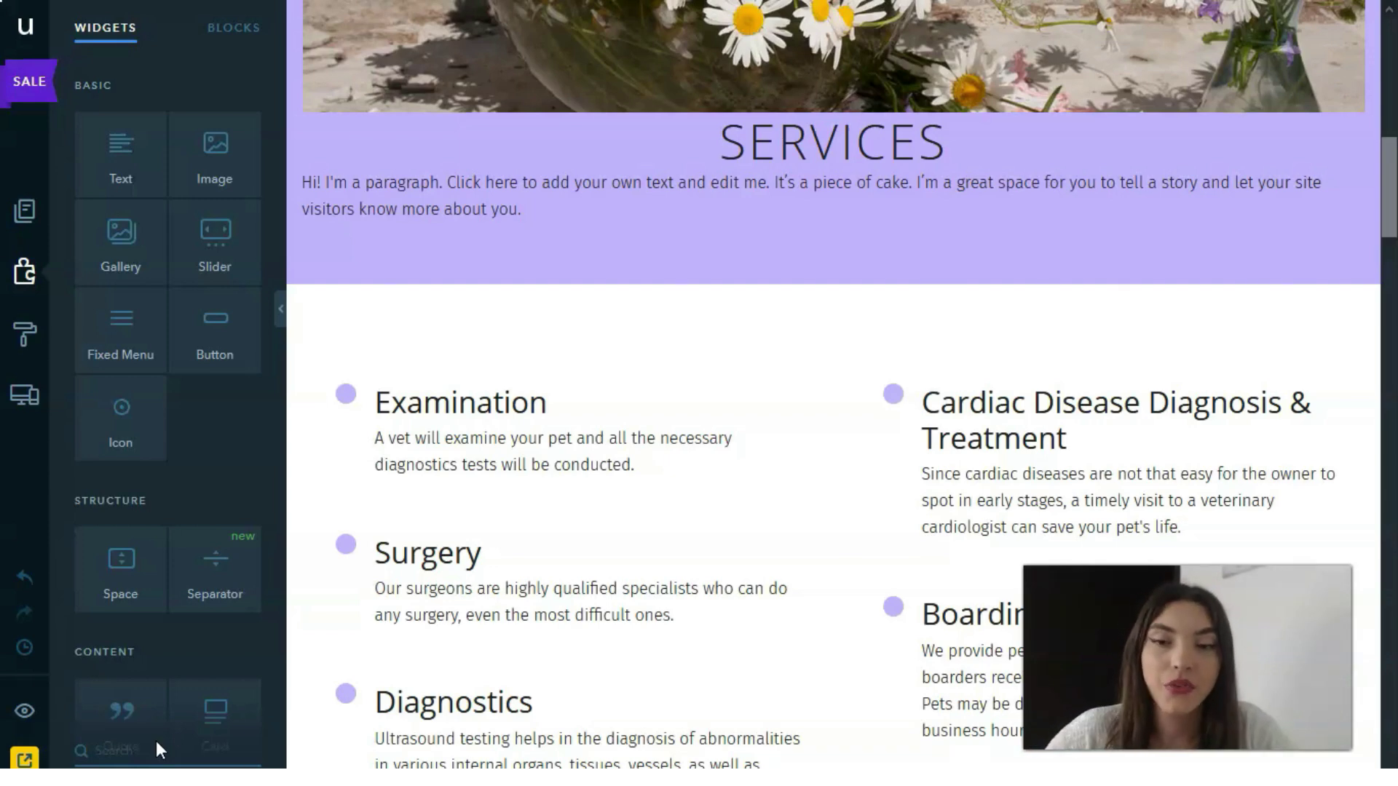
{"action": "scroll", "coordinate": [556, 405], "scroll_direction": "up", "scroll_amount": 10}
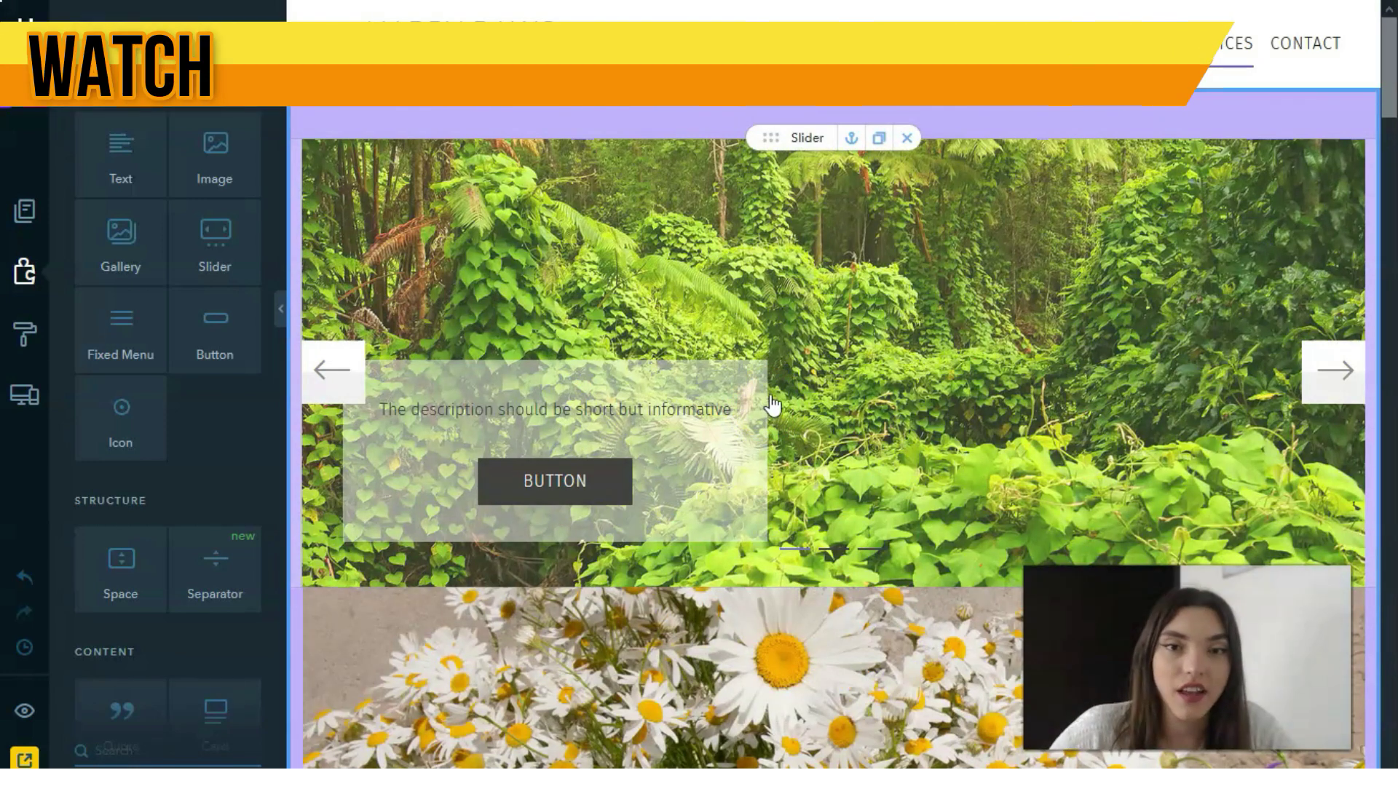
Step: Inspect the jungle slider, site header and navigation menu on the restyled page
{"action": "left_click", "coordinate": [501, 323]}
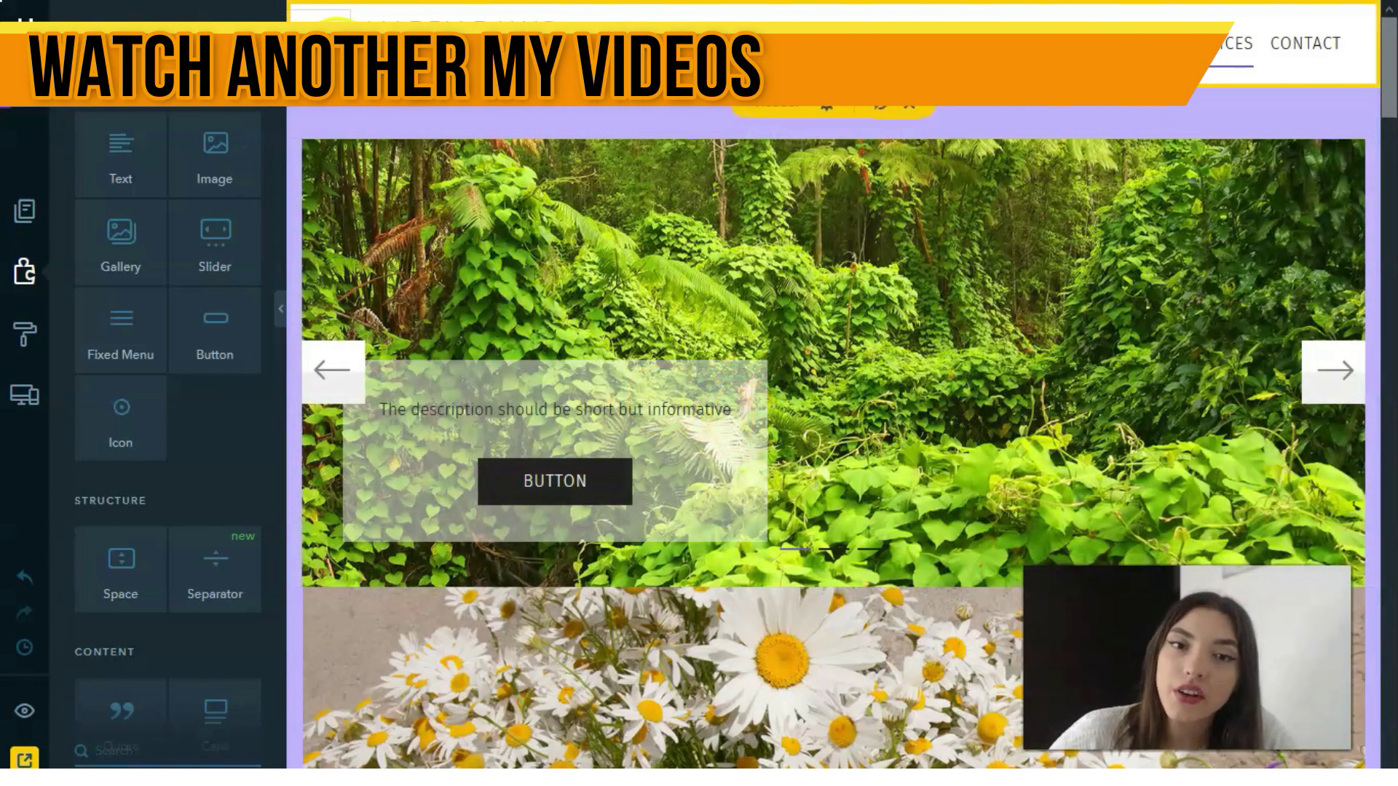
{"action": "left_click", "coordinate": [541, 16]}
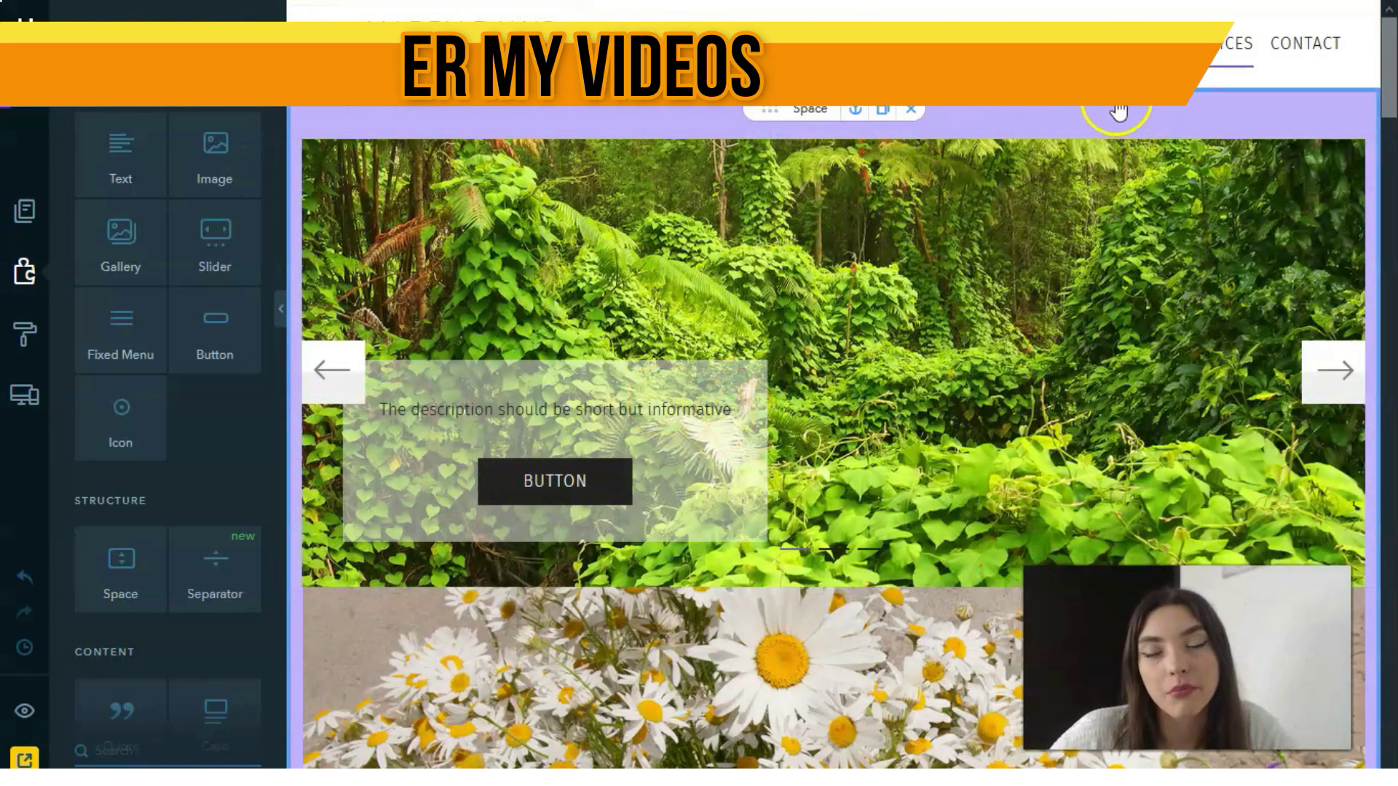
{"action": "left_click", "coordinate": [1166, 64]}
{"action": "left_click", "coordinate": [823, 219]}
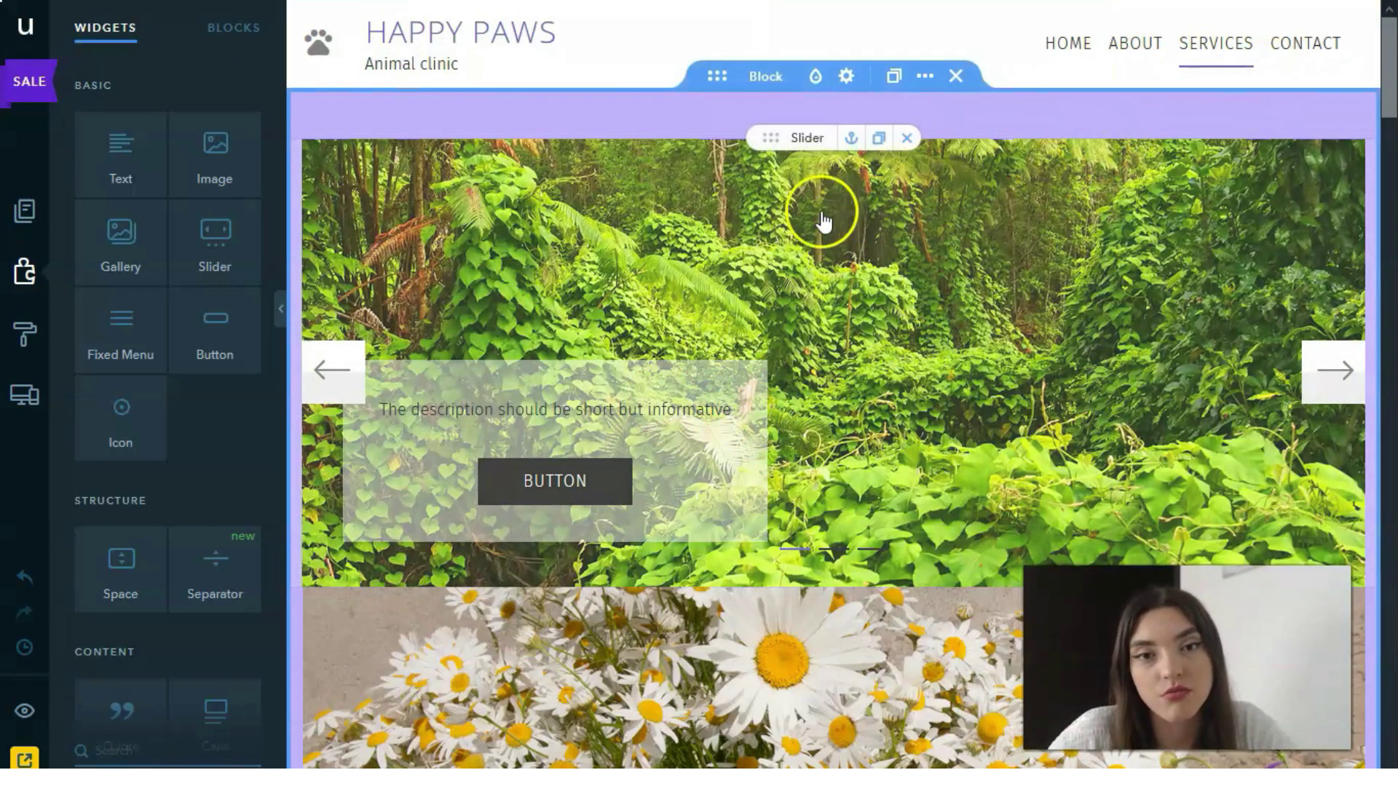
{"action": "scroll", "coordinate": [515, 140], "scroll_direction": "down", "scroll_amount": 1}
{"action": "scroll", "coordinate": [682, 193], "scroll_direction": "up", "scroll_amount": 1}
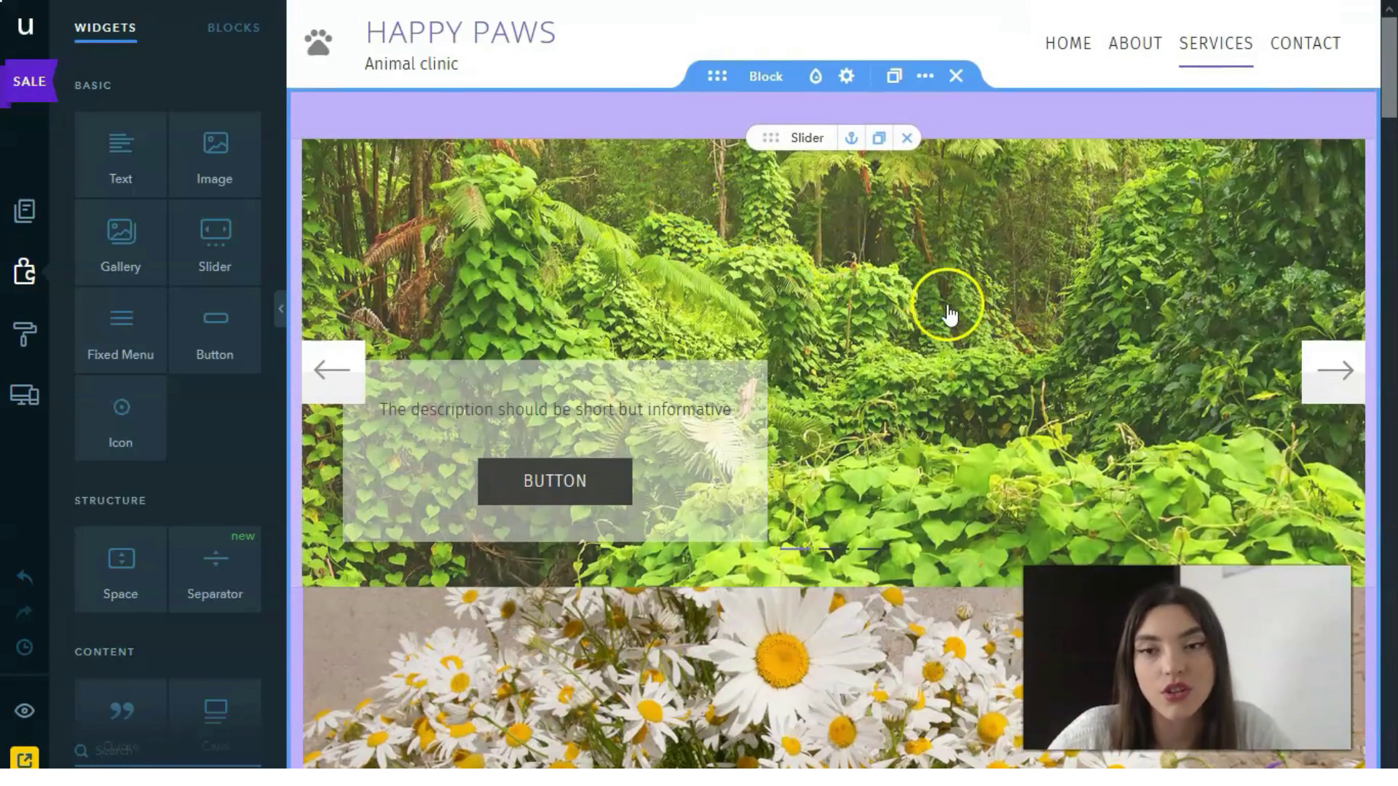
{"action": "scroll", "coordinate": [946, 306], "scroll_direction": "down", "scroll_amount": 10}
{"action": "scroll", "coordinate": [954, 306], "scroll_direction": "down", "scroll_amount": 2}
{"action": "scroll", "coordinate": [961, 306], "scroll_direction": "up", "scroll_amount": 8}
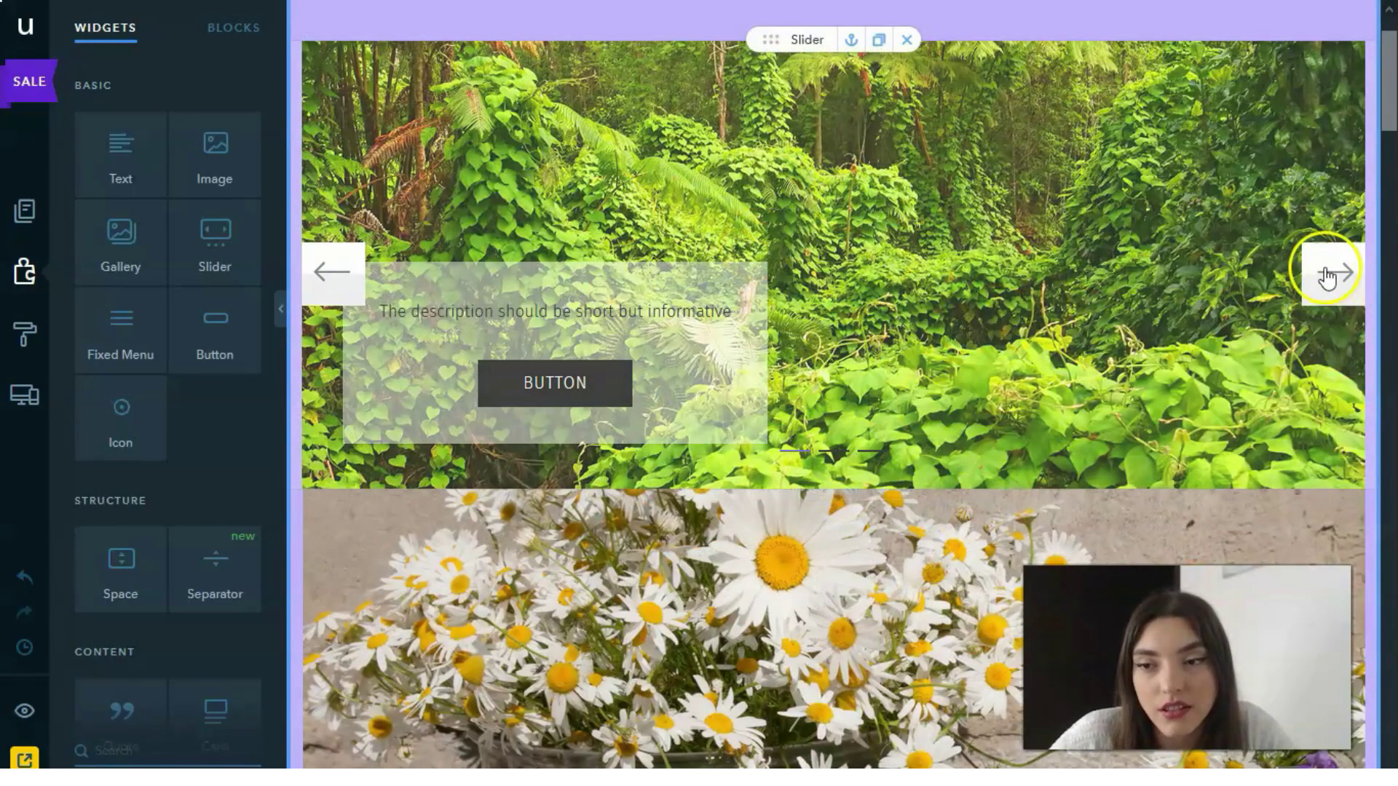
{"action": "left_click", "coordinate": [1333, 272]}
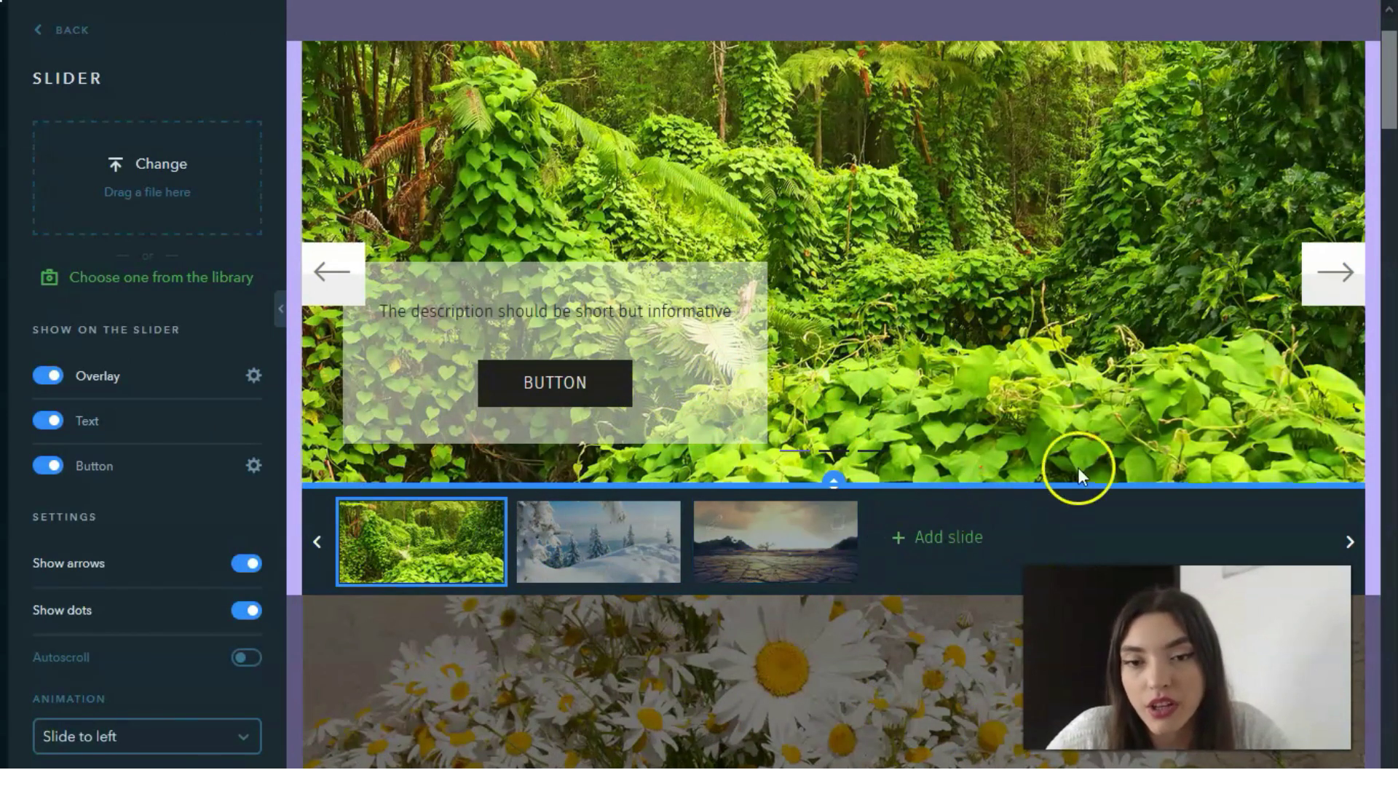
{"action": "scroll", "coordinate": [1038, 431], "scroll_direction": "down", "scroll_amount": 6}
{"action": "scroll", "coordinate": [1038, 434], "scroll_direction": "down", "scroll_amount": 5}
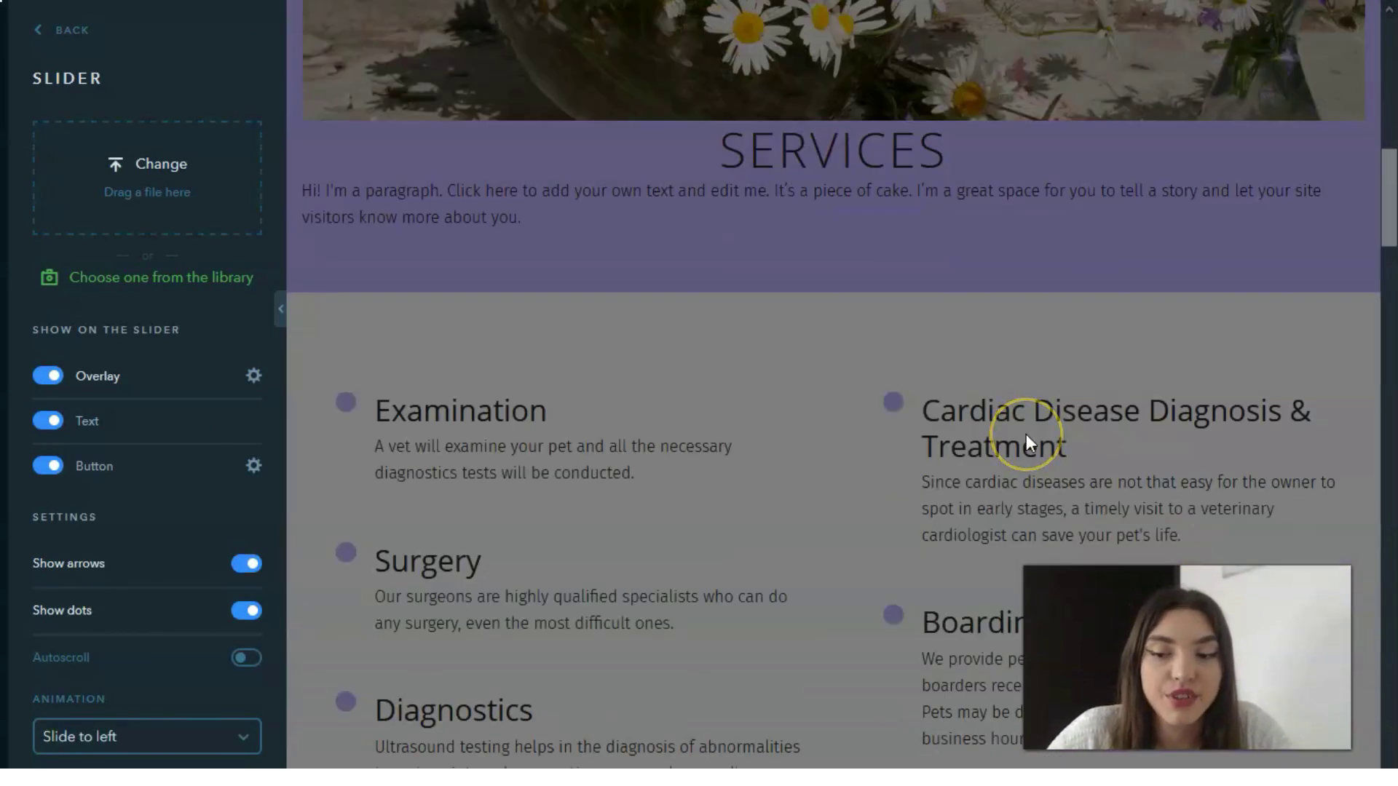
{"action": "scroll", "coordinate": [1005, 445], "scroll_direction": "down", "scroll_amount": 5}
{"action": "left_click", "coordinate": [920, 396]}
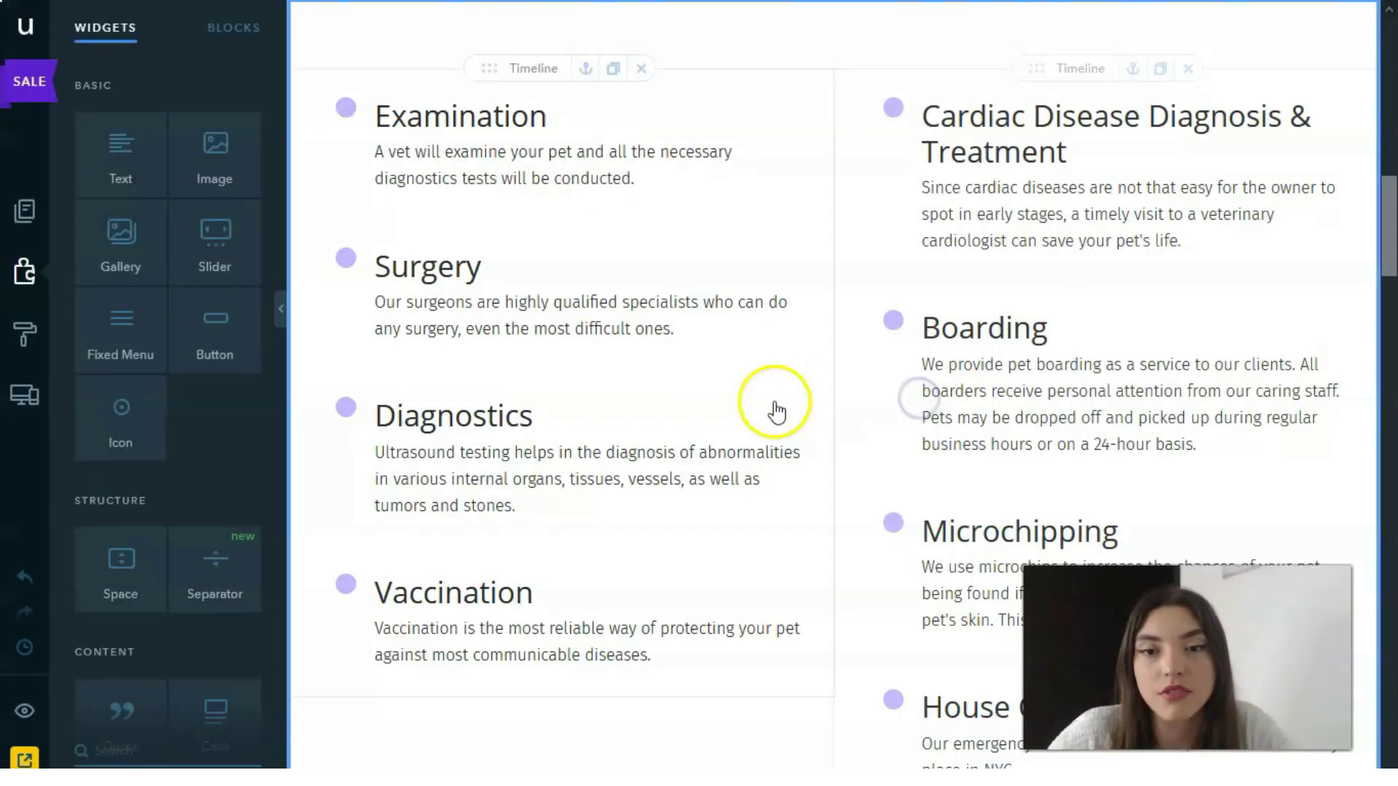
{"action": "scroll", "coordinate": [774, 397], "scroll_direction": "down", "scroll_amount": 7}
{"action": "scroll", "coordinate": [772, 390], "scroll_direction": "down", "scroll_amount": 1}
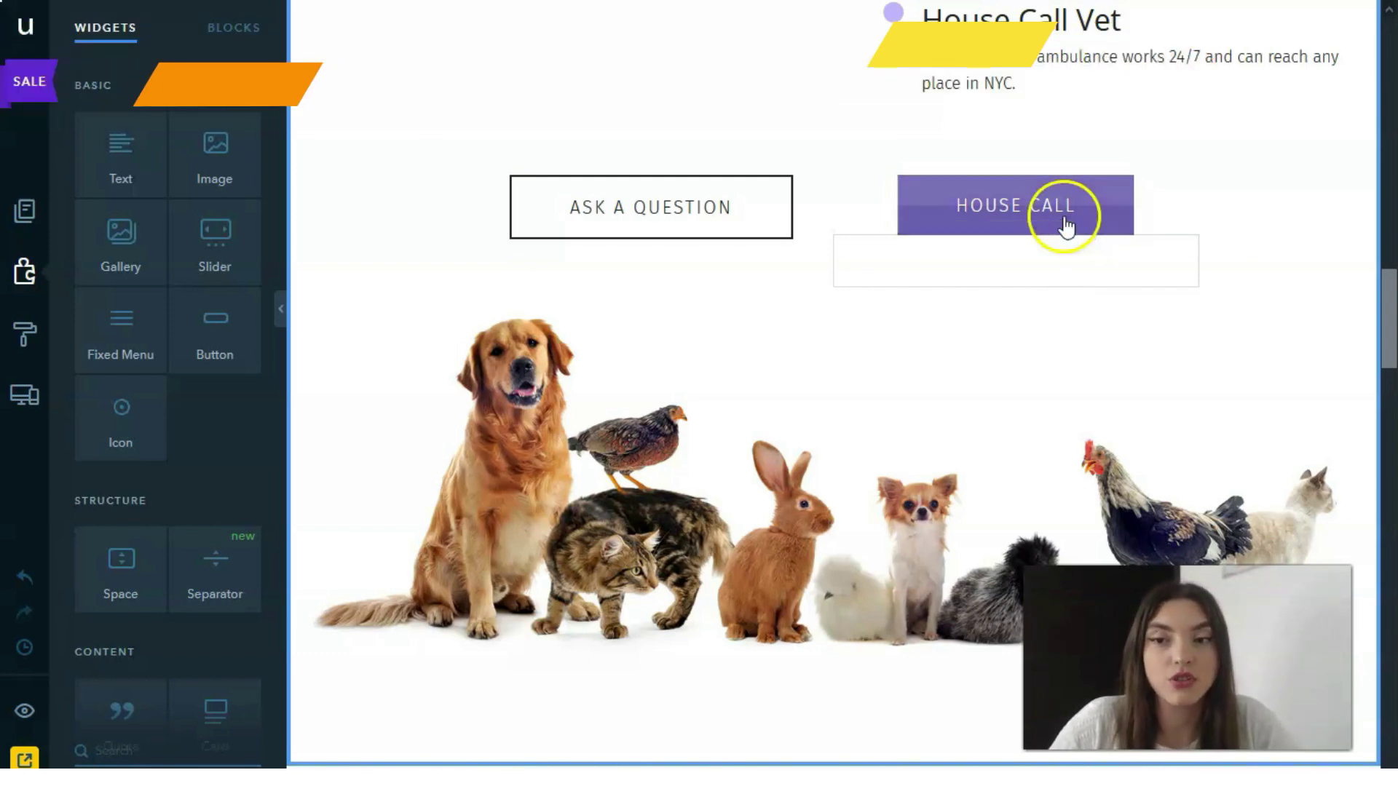
{"action": "scroll", "coordinate": [1058, 268], "scroll_direction": "up", "scroll_amount": 8}
{"action": "scroll", "coordinate": [1037, 228], "scroll_direction": "down", "scroll_amount": 20}
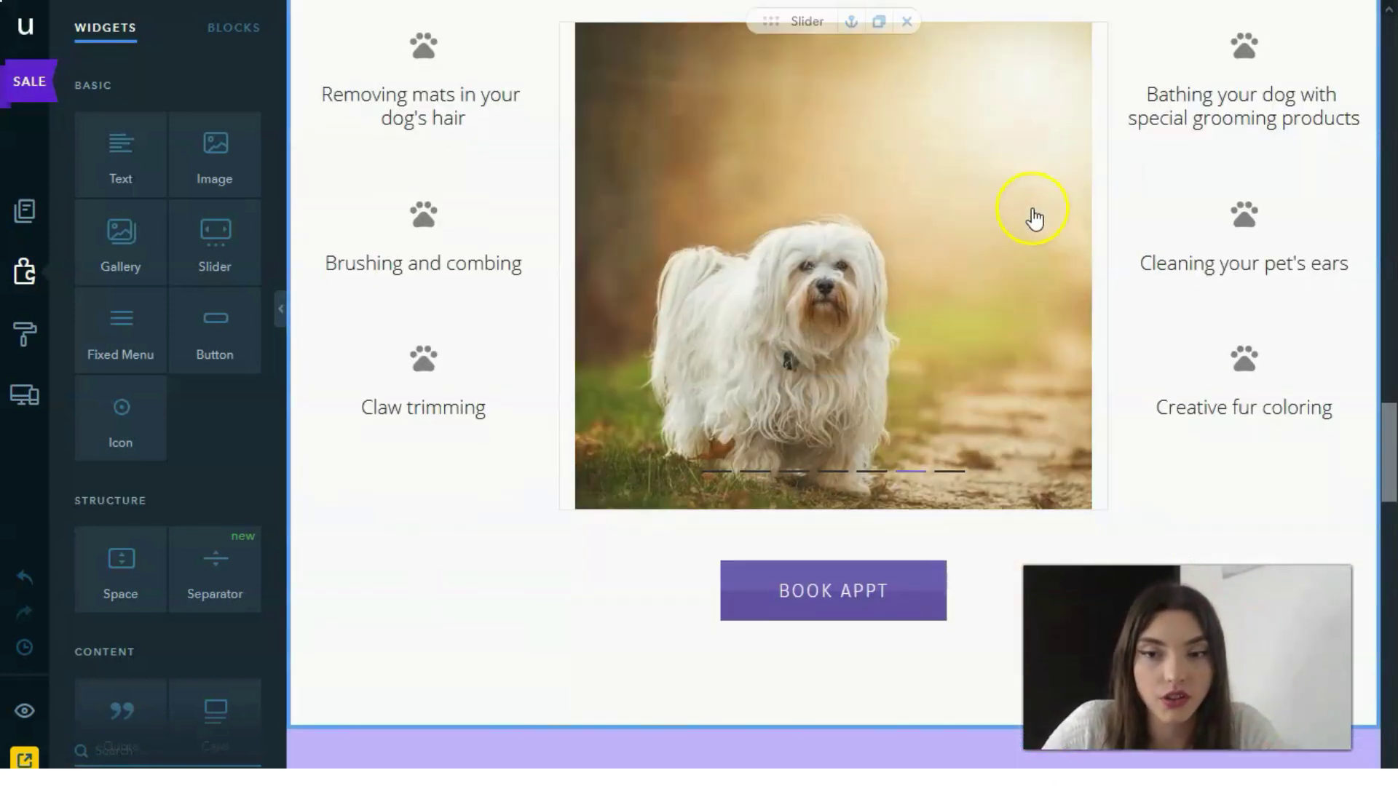
{"action": "scroll", "coordinate": [1041, 228], "scroll_direction": "up", "scroll_amount": 20}
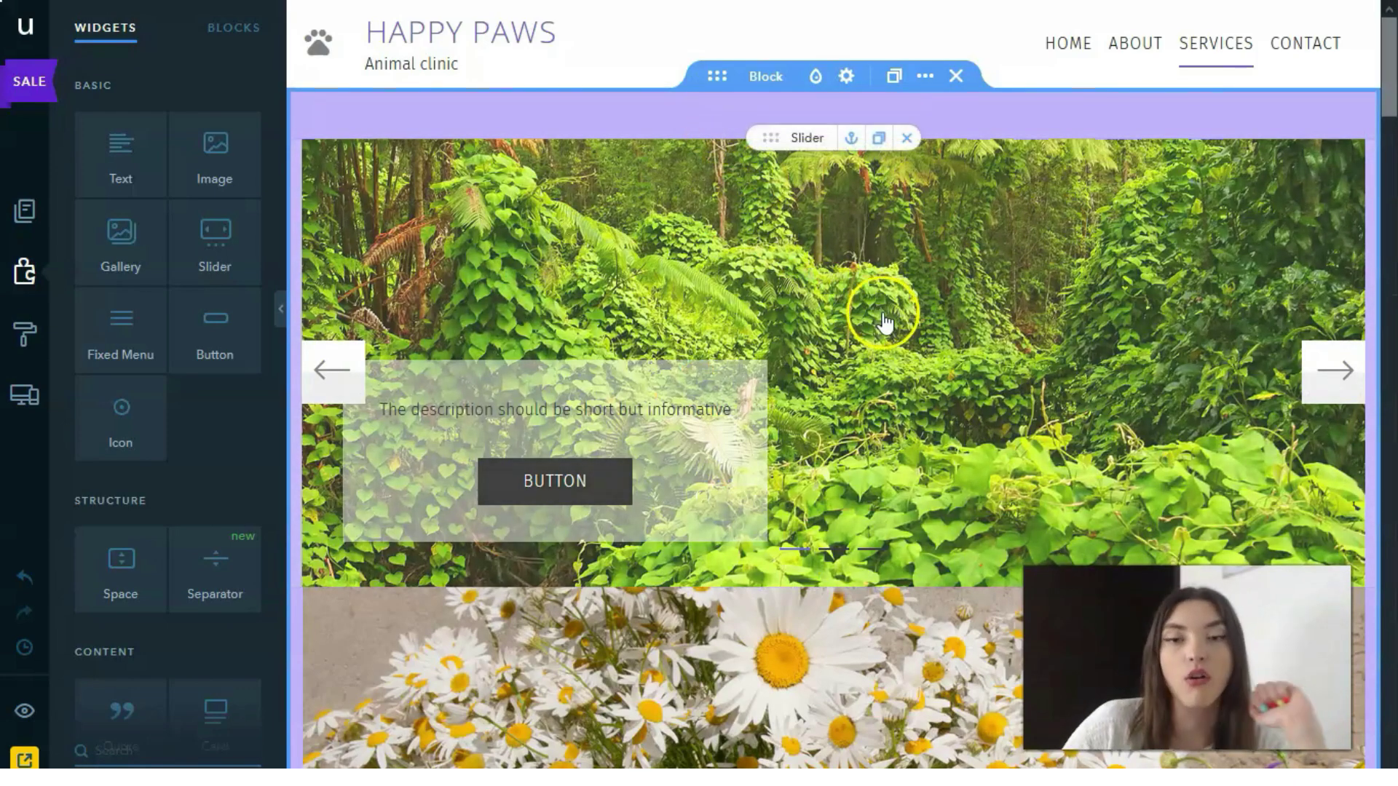
{"action": "scroll", "coordinate": [886, 292], "scroll_direction": "down", "scroll_amount": 5}
{"action": "scroll", "coordinate": [947, 219], "scroll_direction": "down", "scroll_amount": 5}
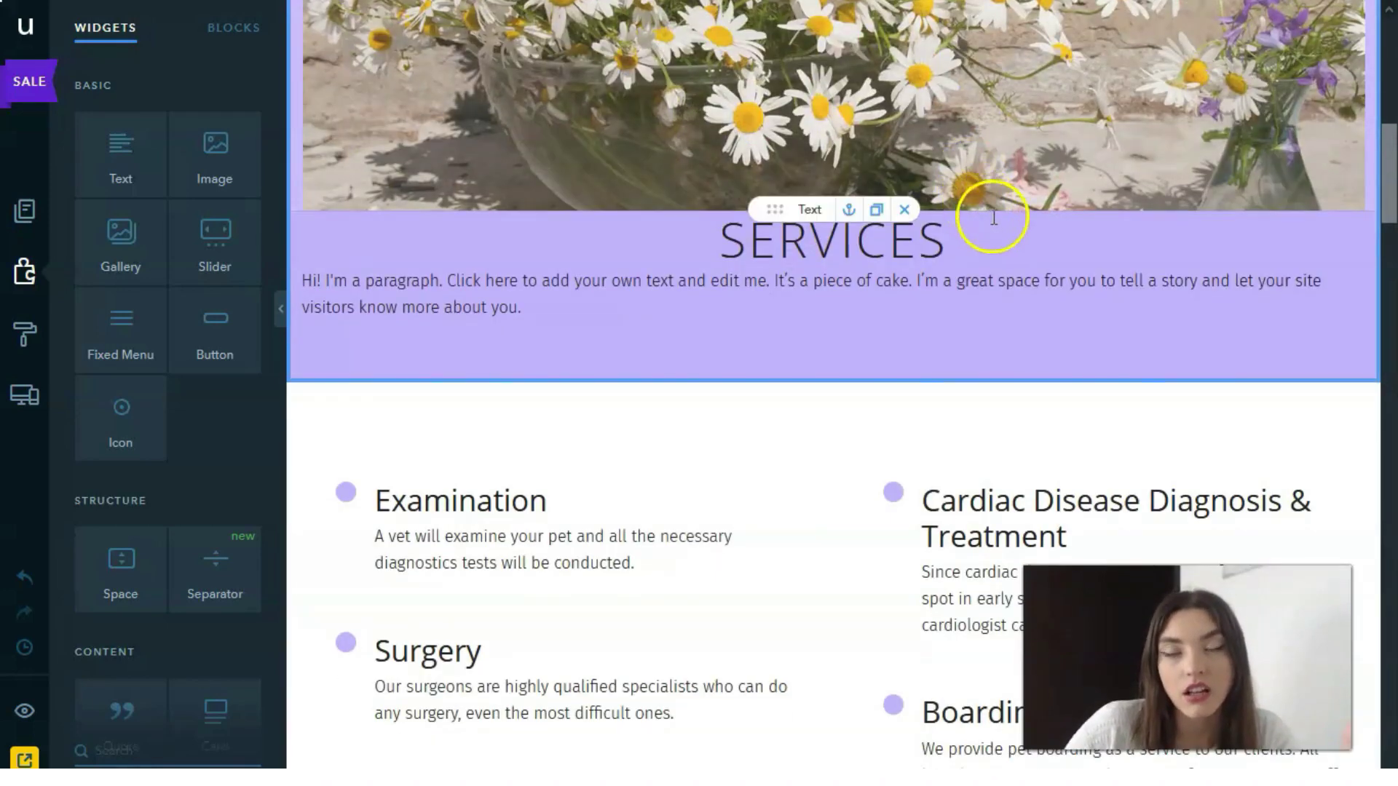
{"action": "scroll", "coordinate": [991, 212], "scroll_direction": "up", "scroll_amount": 10}
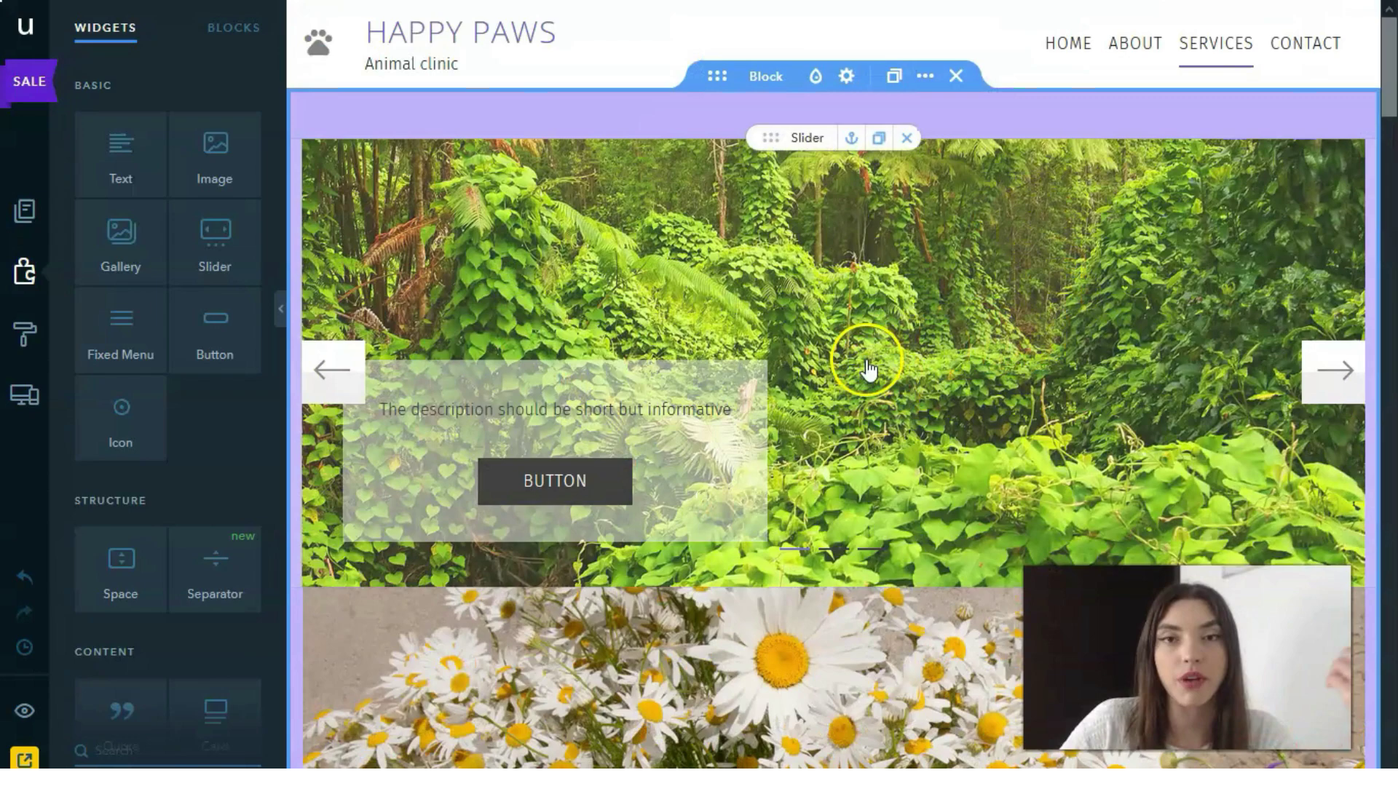
{"action": "scroll", "coordinate": [874, 368], "scroll_direction": "down", "scroll_amount": 5}
{"action": "scroll", "coordinate": [885, 361], "scroll_direction": "down", "scroll_amount": 9}
{"action": "scroll", "coordinate": [887, 356], "scroll_direction": "up", "scroll_amount": 11}
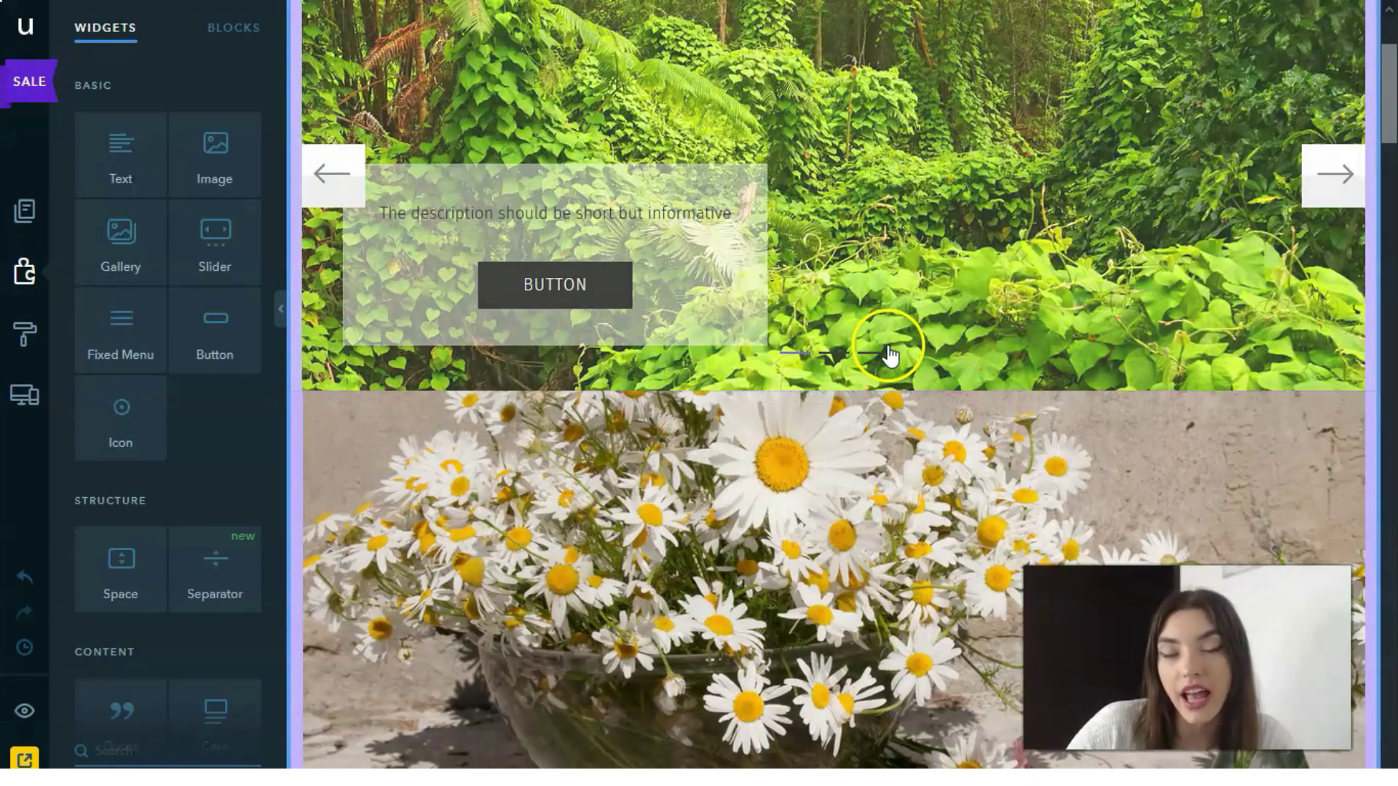
{"action": "scroll", "coordinate": [900, 331], "scroll_direction": "up", "scroll_amount": 3}
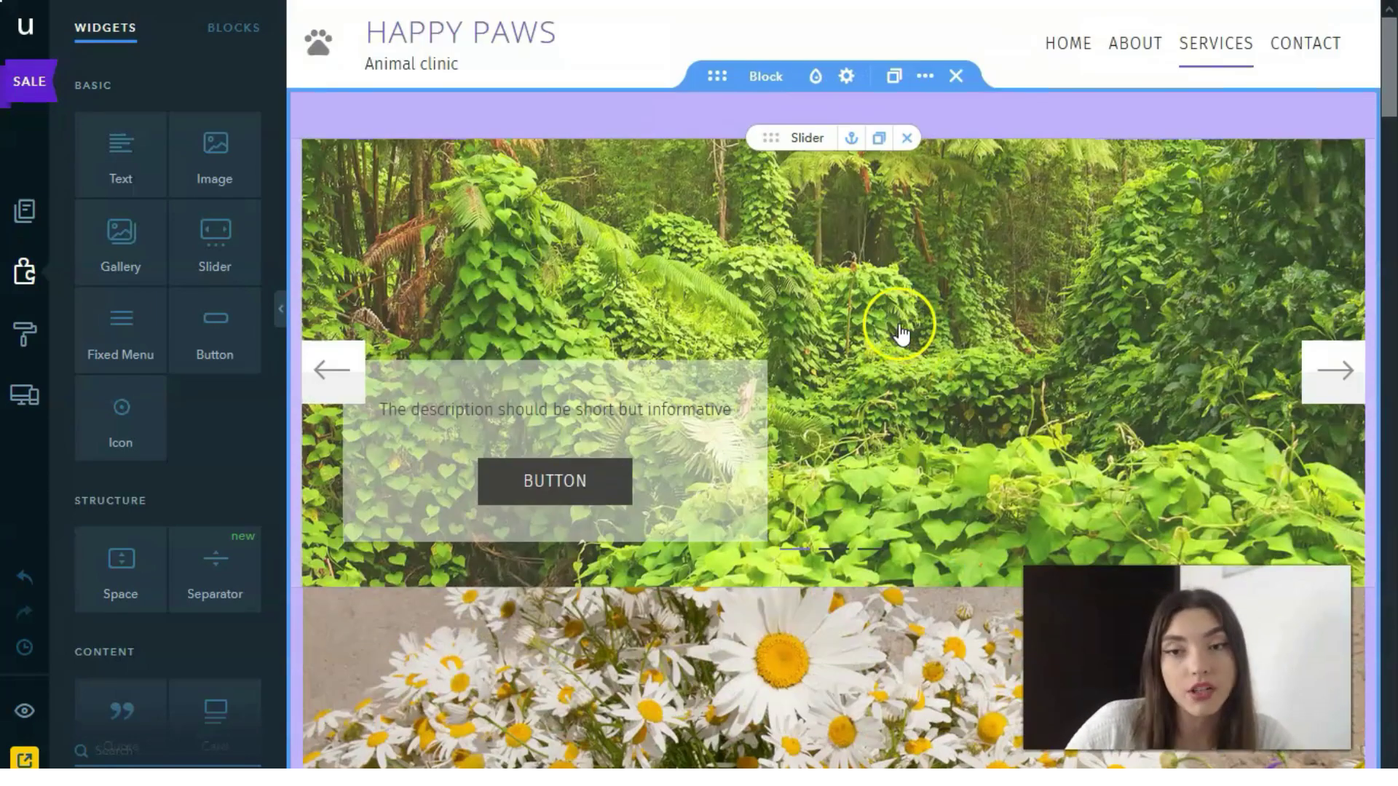
{"action": "scroll", "coordinate": [904, 337], "scroll_direction": "down", "scroll_amount": 8}
{"action": "scroll", "coordinate": [921, 342], "scroll_direction": "up", "scroll_amount": 8}
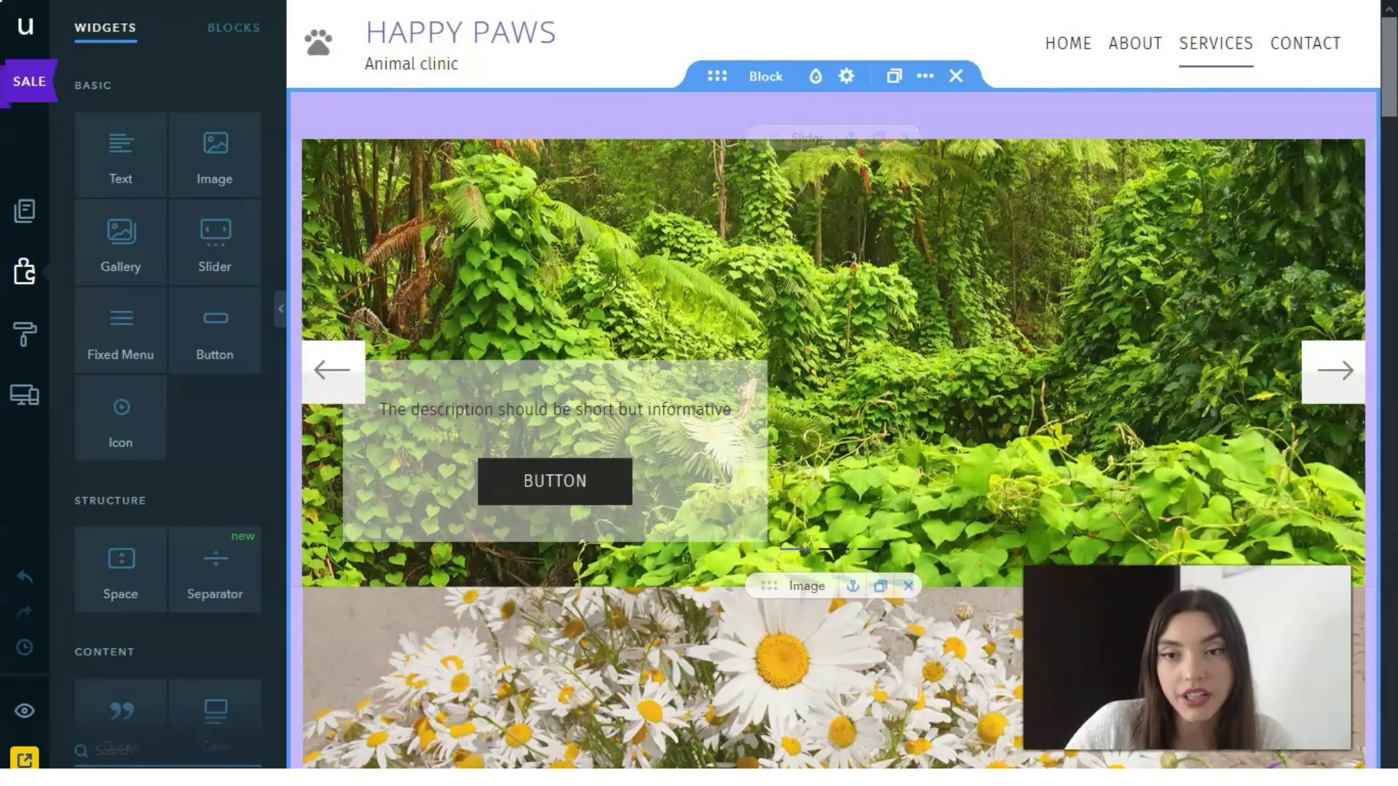
{"action": "scroll", "coordinate": [883, 522], "scroll_direction": "down", "scroll_amount": 8}
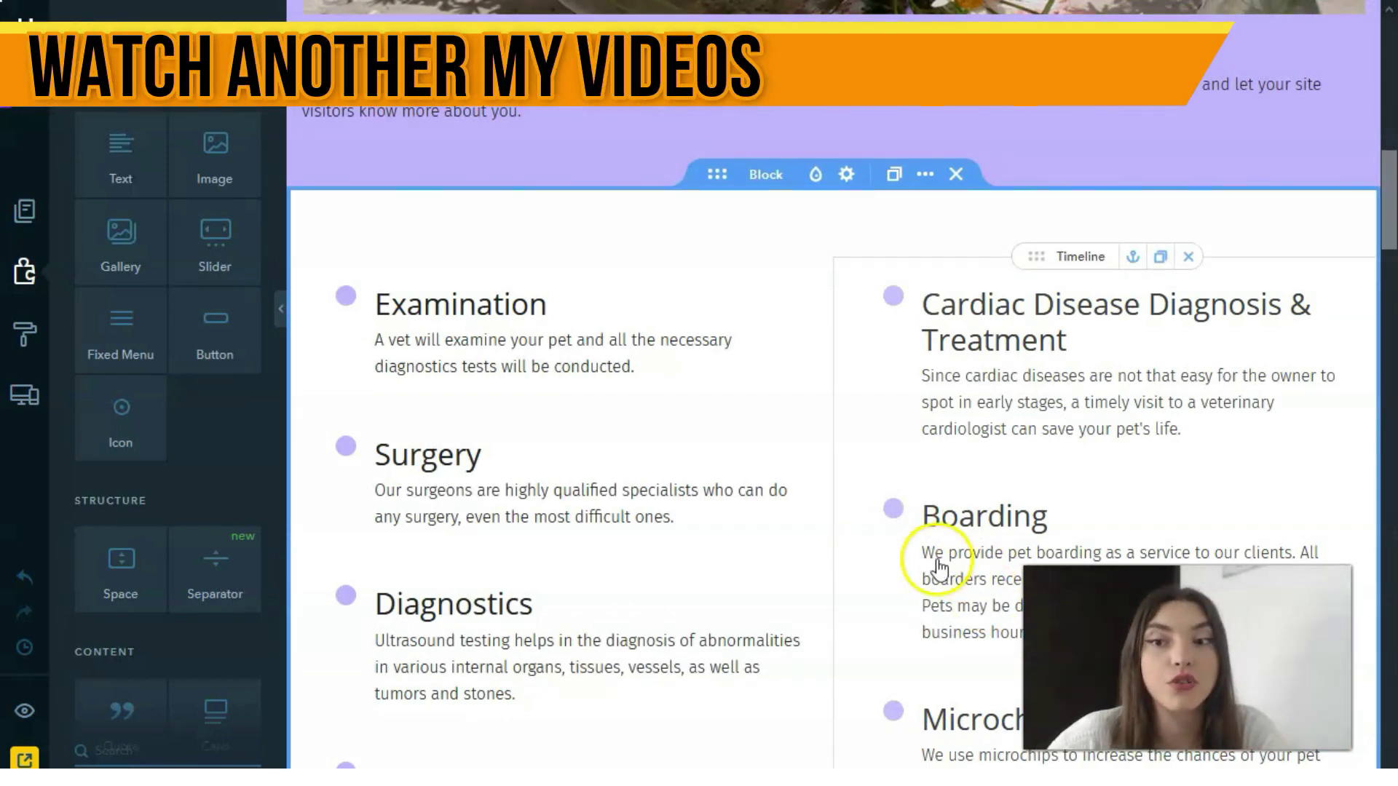
{"action": "scroll", "coordinate": [918, 415], "scroll_direction": "down", "scroll_amount": 4}
{"action": "scroll", "coordinate": [915, 269], "scroll_direction": "up", "scroll_amount": 8}
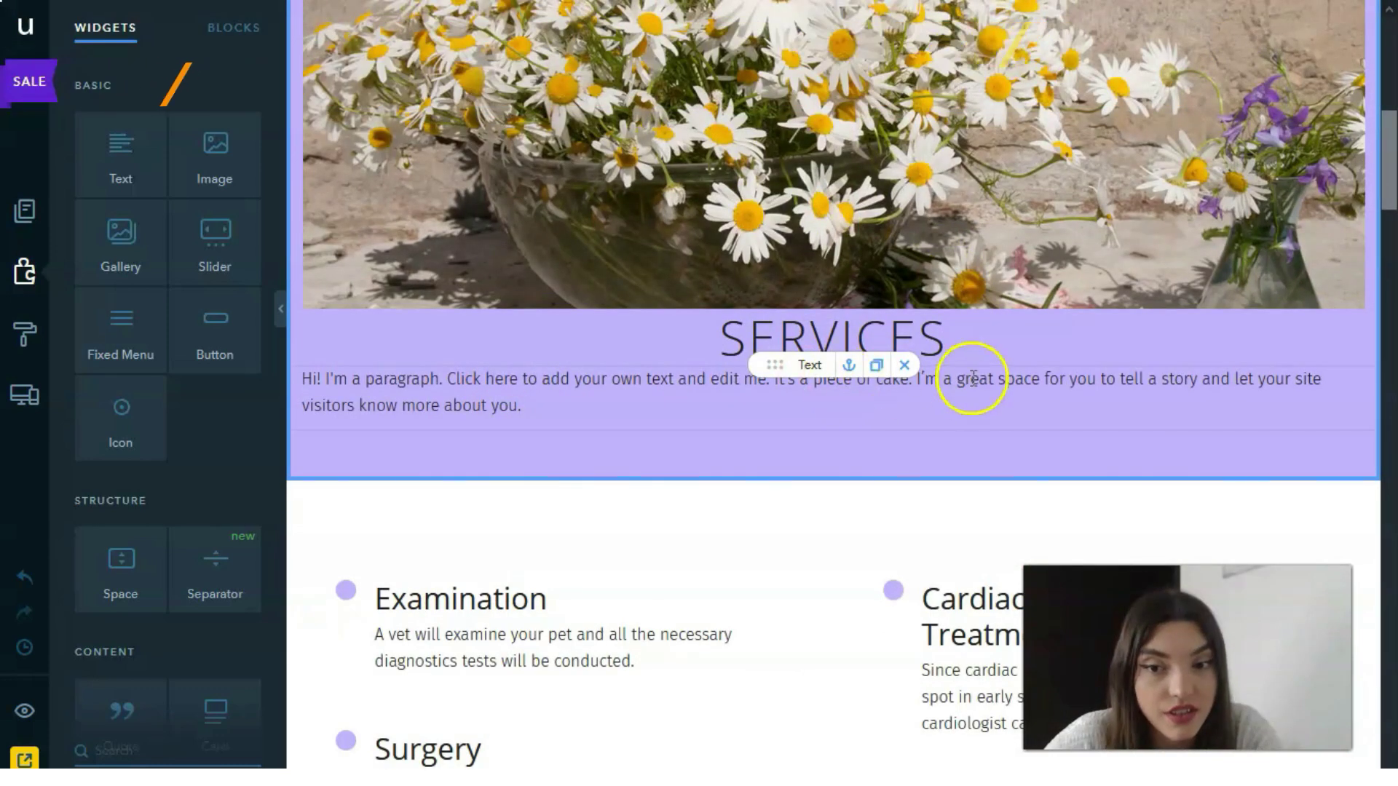
{"action": "scroll", "coordinate": [655, 306], "scroll_direction": "down", "scroll_amount": 5}
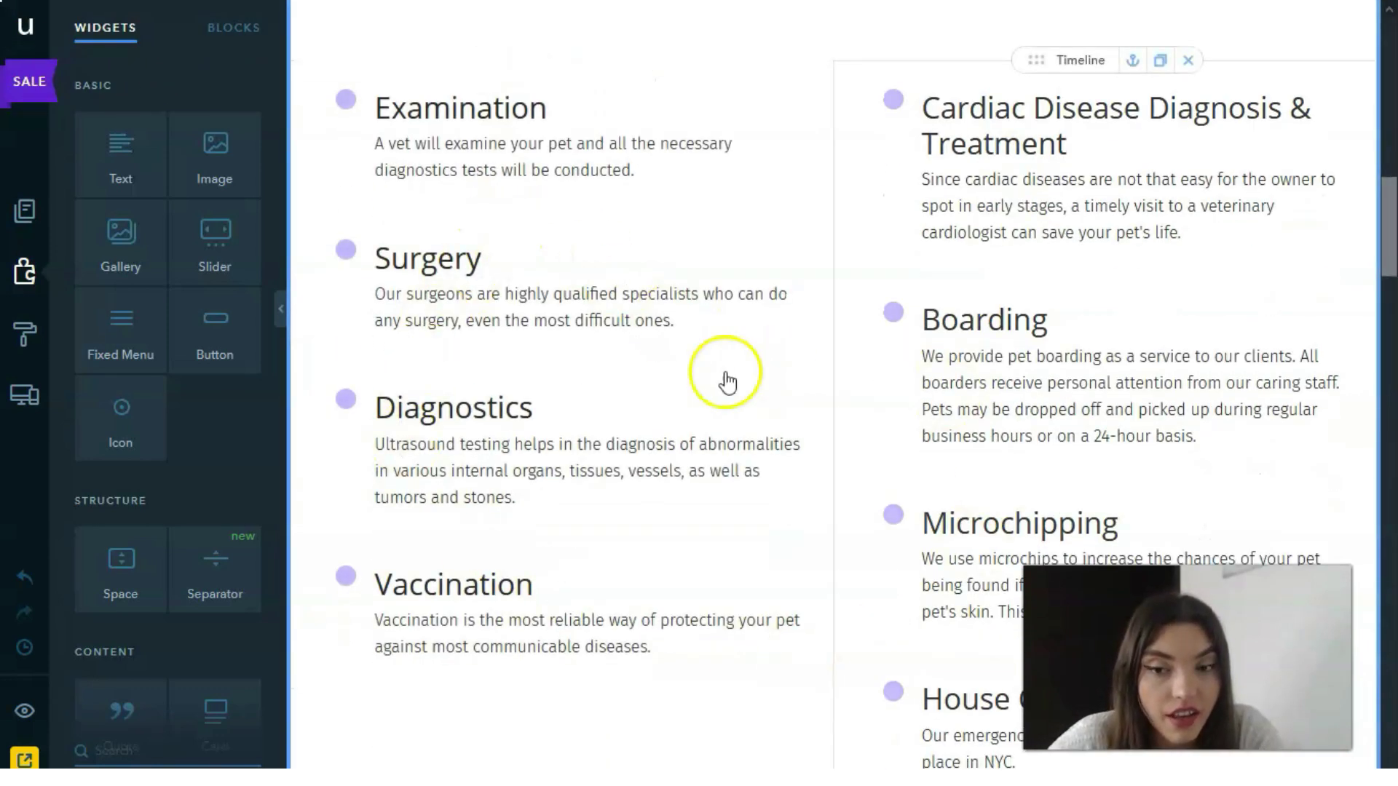
{"action": "scroll", "coordinate": [770, 549], "scroll_direction": "down", "scroll_amount": 2}
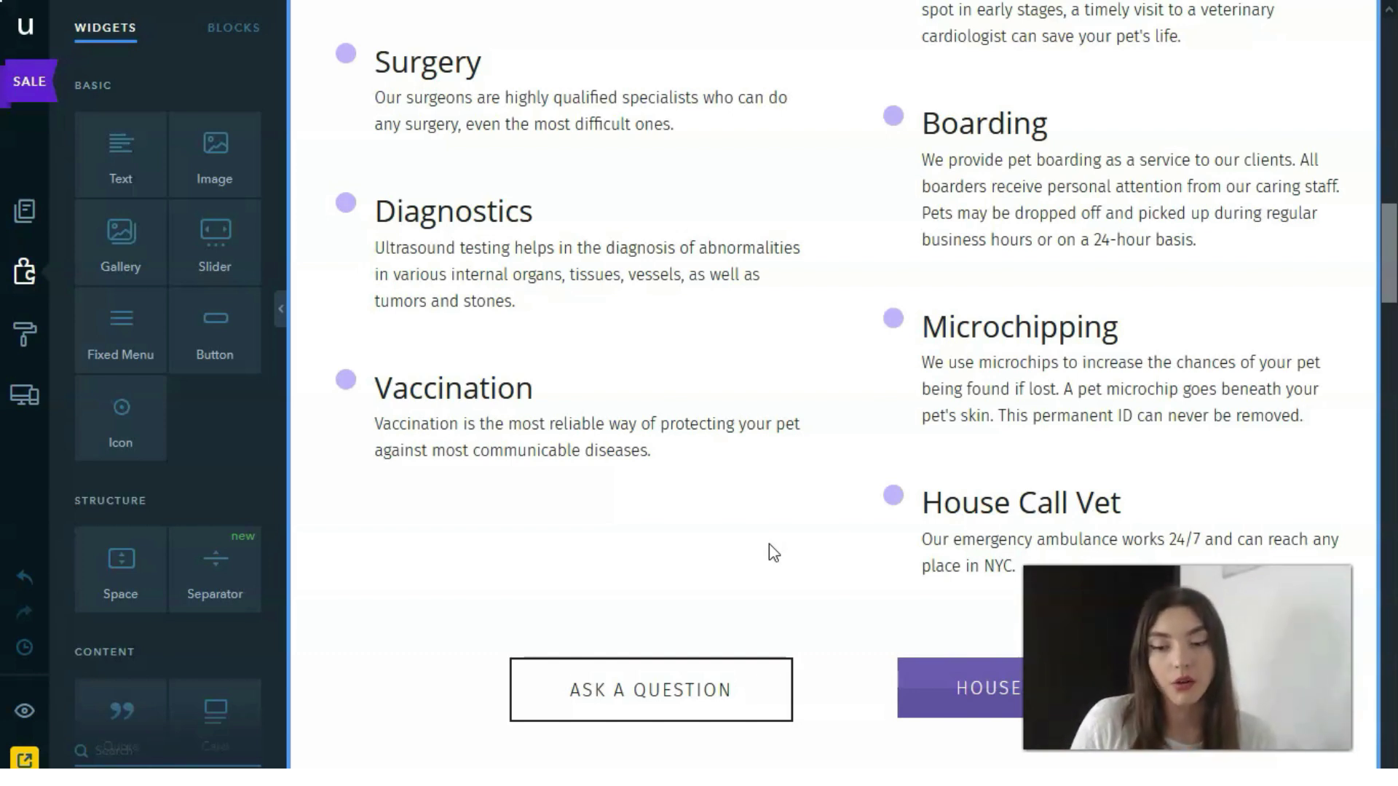
{"action": "scroll", "coordinate": [843, 501], "scroll_direction": "down", "scroll_amount": 8}
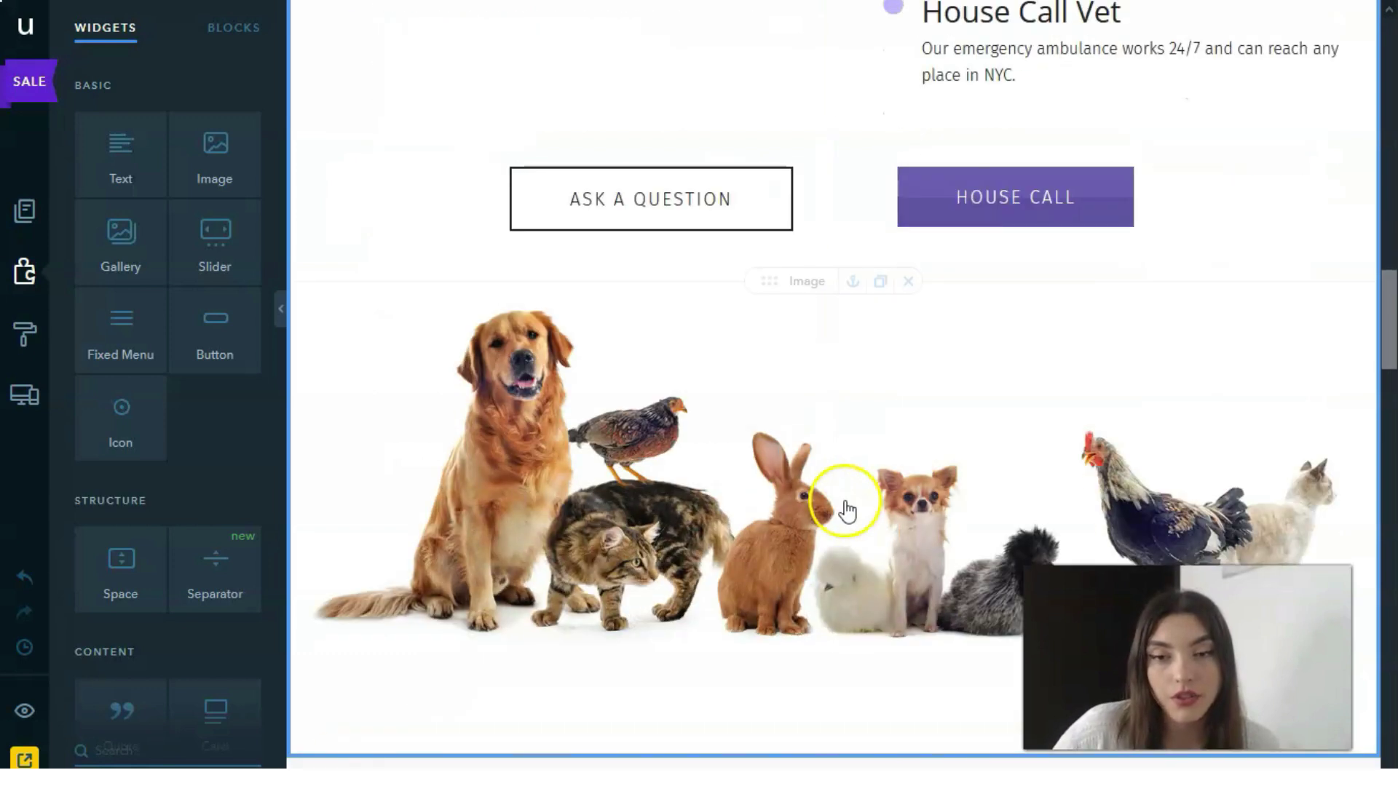
{"action": "scroll", "coordinate": [846, 511], "scroll_direction": "down", "scroll_amount": 18}
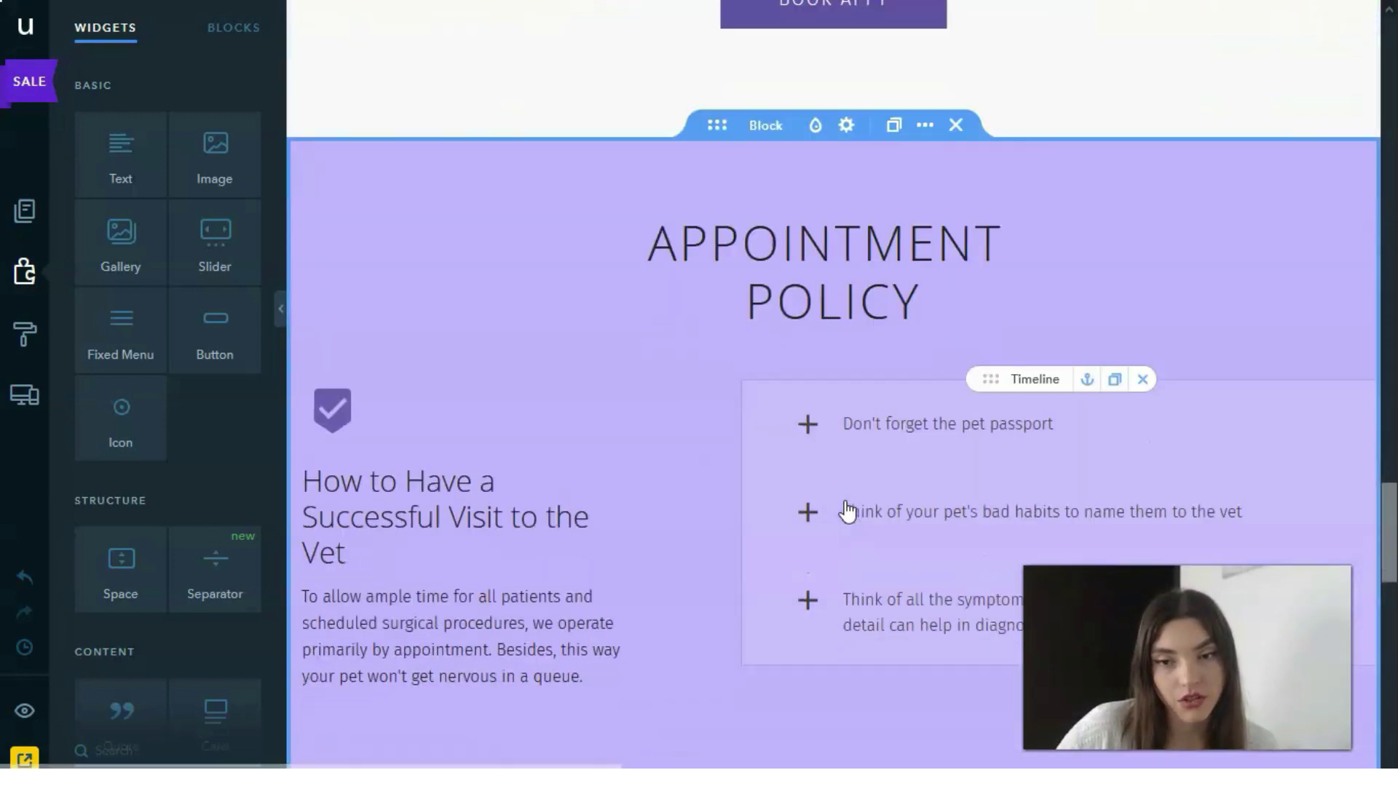
{"action": "scroll", "coordinate": [518, 508], "scroll_direction": "down", "scroll_amount": 15}
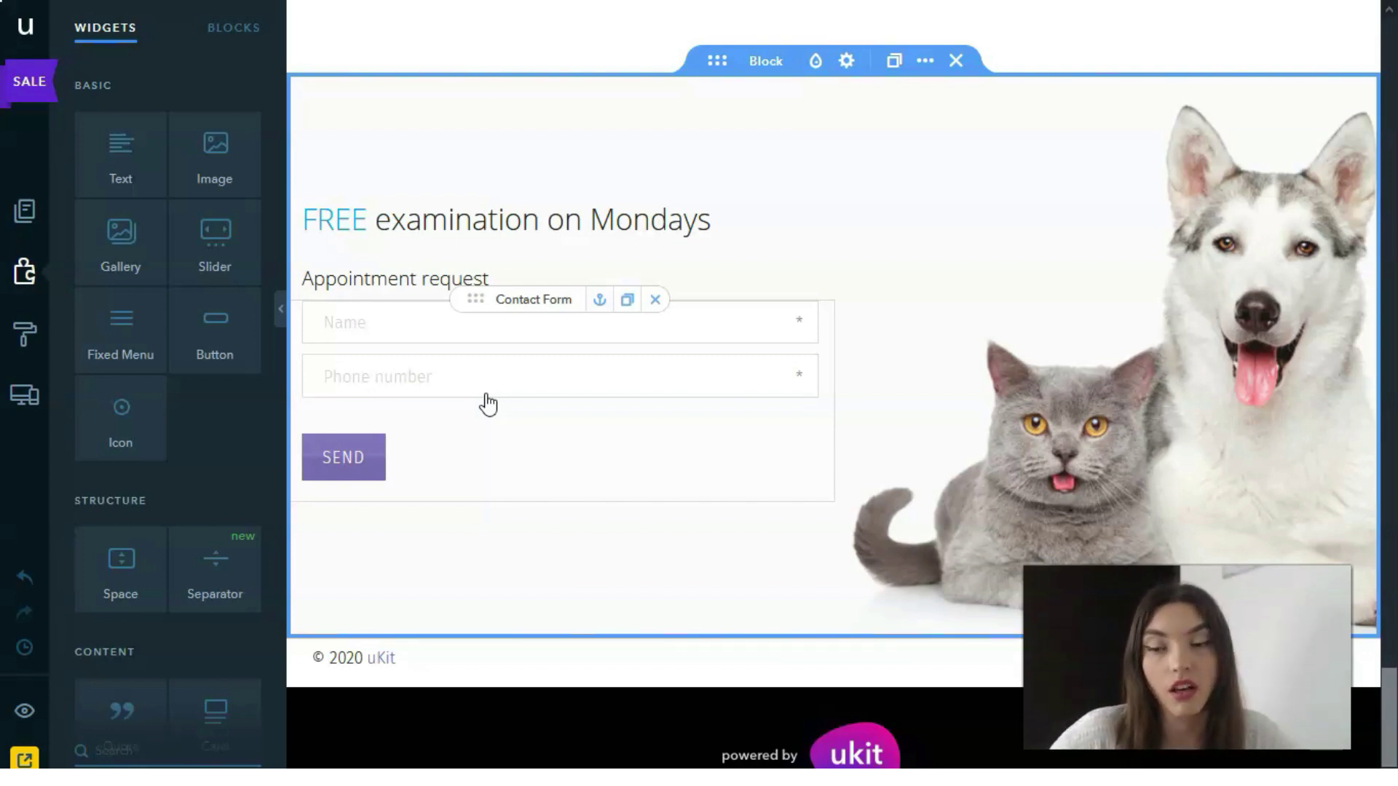
{"action": "left_click", "coordinate": [455, 574]}
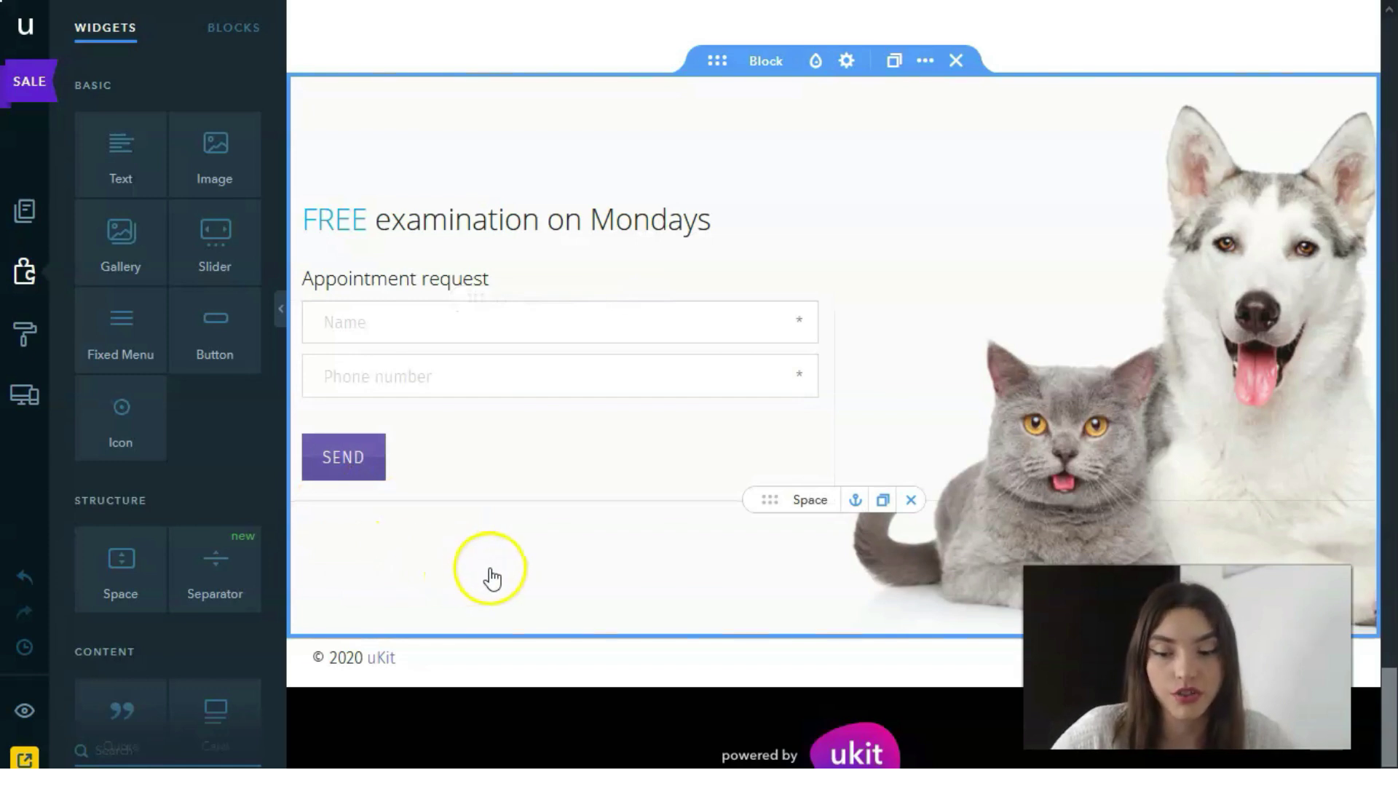
{"action": "scroll", "coordinate": [521, 561], "scroll_direction": "up", "scroll_amount": 10}
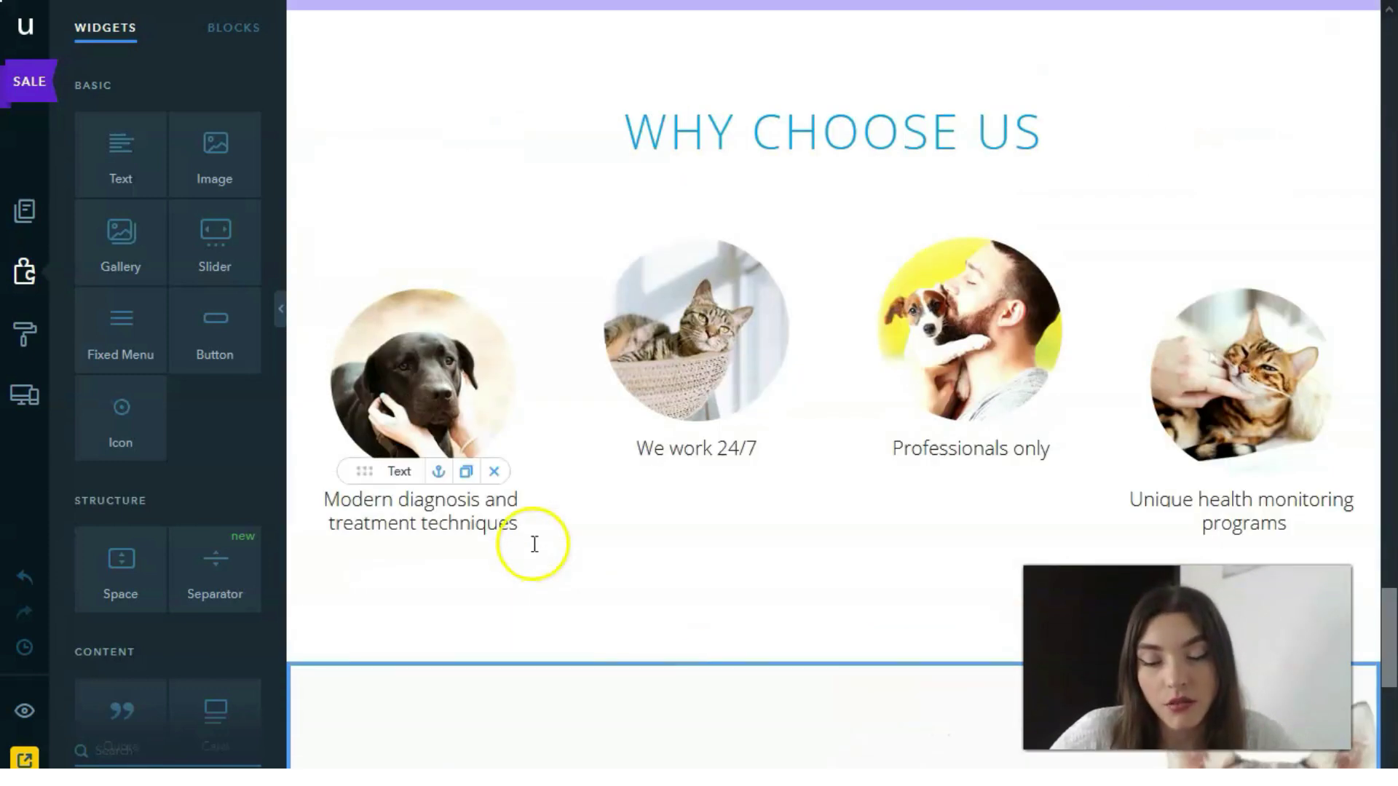
{"action": "scroll", "coordinate": [539, 539], "scroll_direction": "up", "scroll_amount": 15}
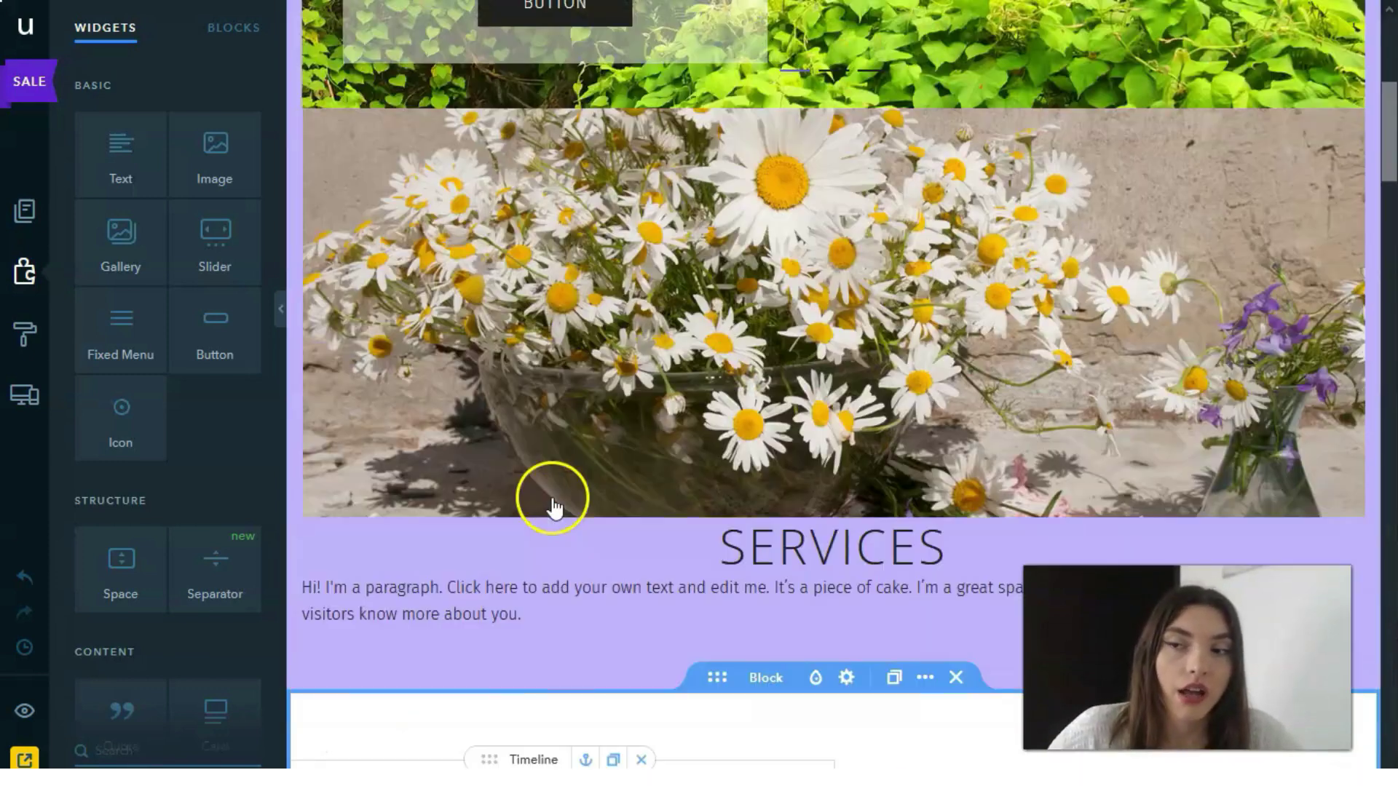
{"action": "scroll", "coordinate": [557, 515], "scroll_direction": "down", "scroll_amount": 10}
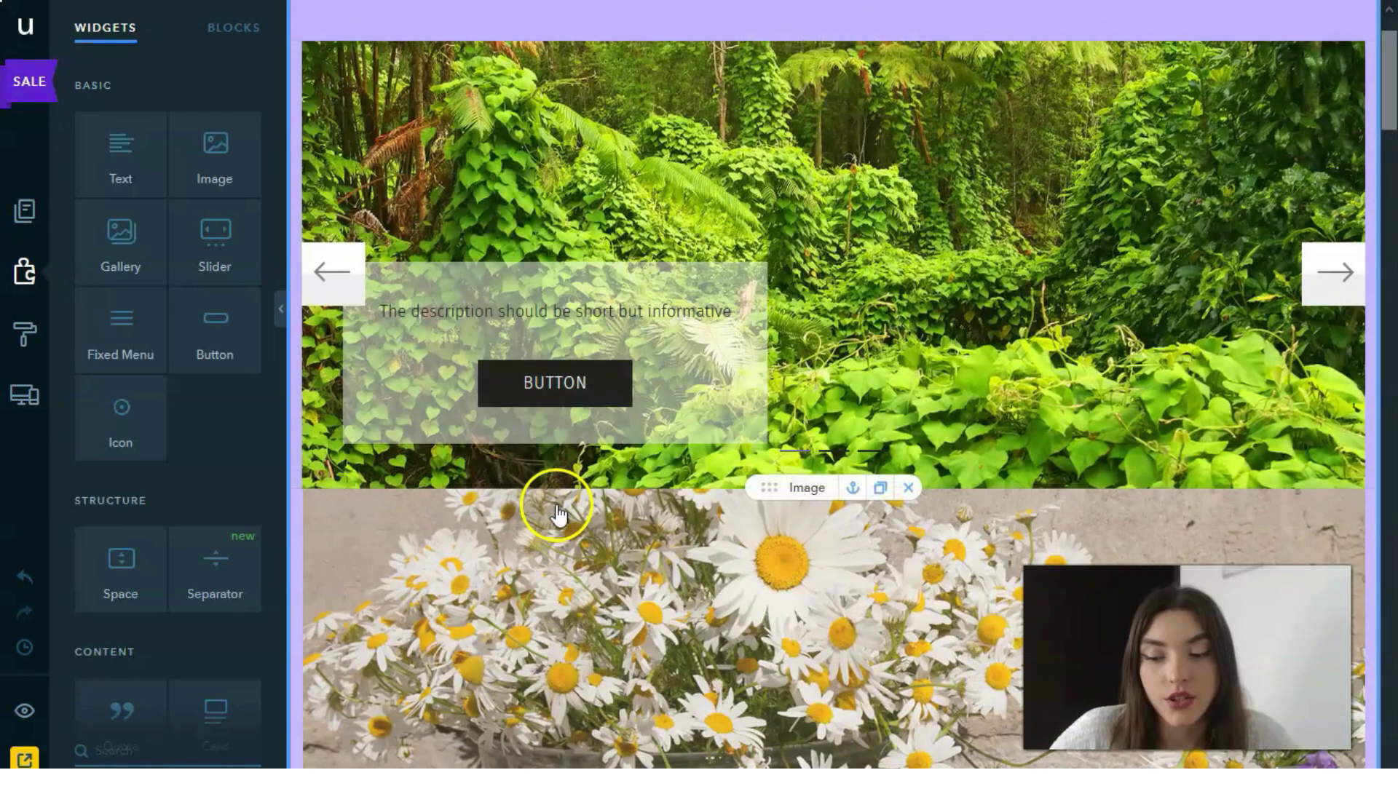
{"action": "scroll", "coordinate": [557, 510], "scroll_direction": "down", "scroll_amount": 10}
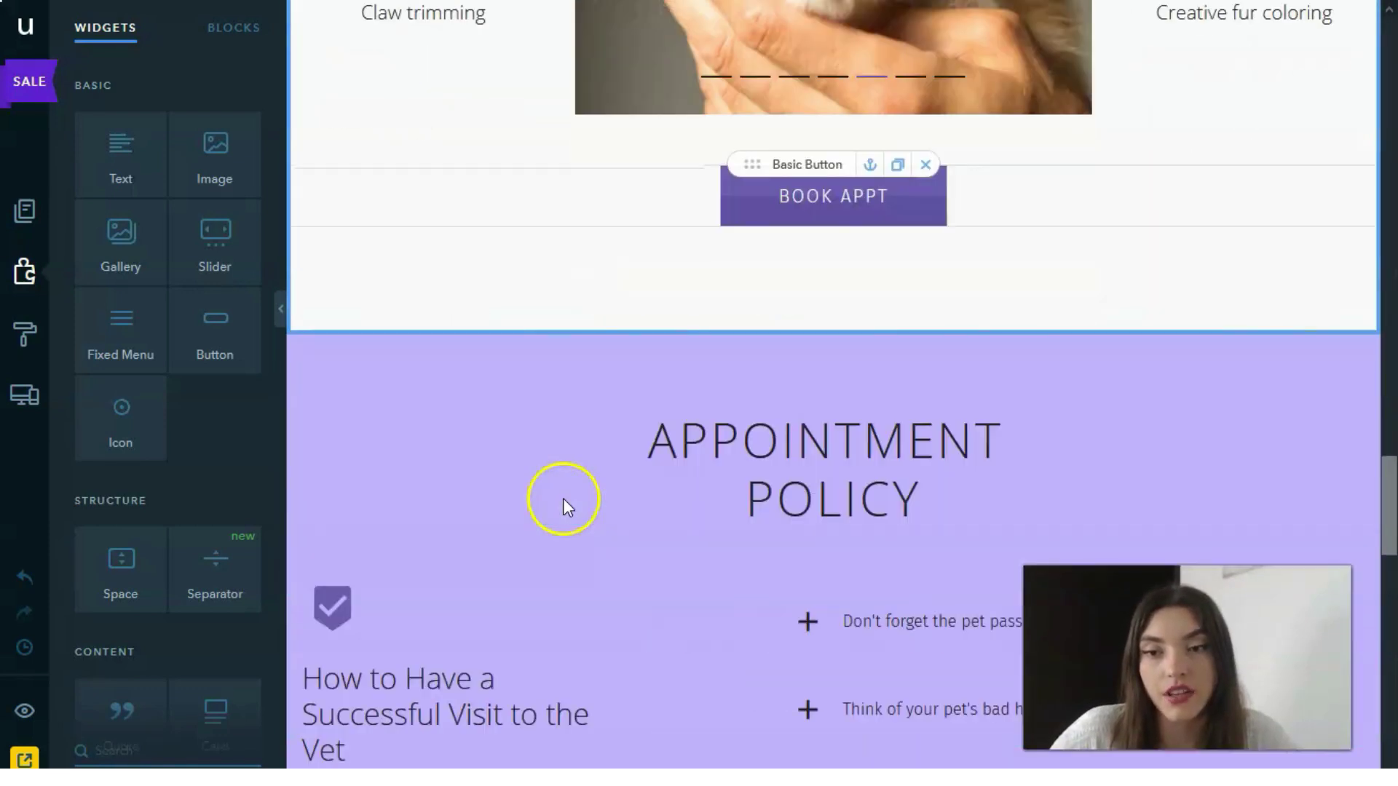
{"action": "scroll", "coordinate": [560, 506], "scroll_direction": "up", "scroll_amount": 5}
{"action": "left_click", "coordinate": [565, 508]}
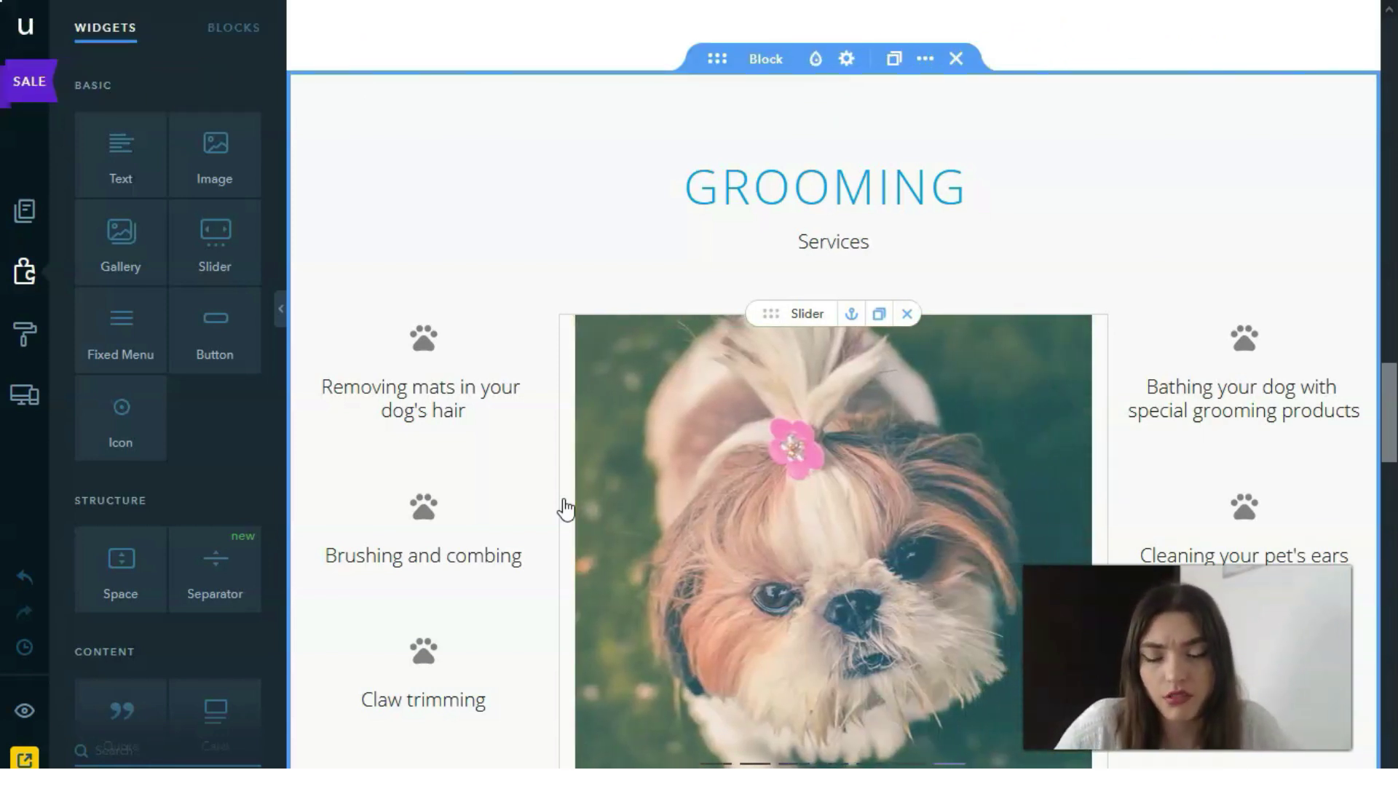
{"action": "scroll", "coordinate": [565, 510], "scroll_direction": "down", "scroll_amount": 20}
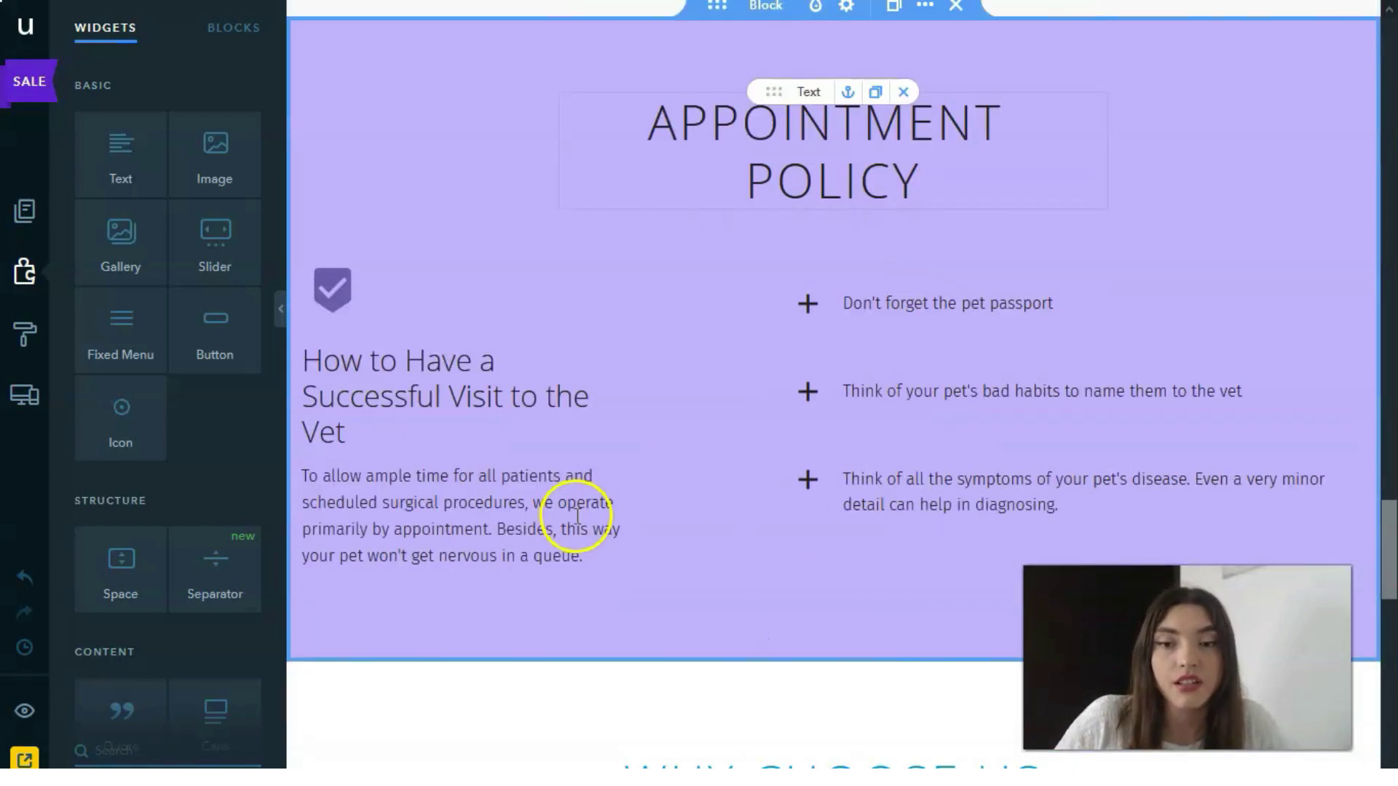
{"action": "scroll", "coordinate": [575, 523], "scroll_direction": "up", "scroll_amount": 5}
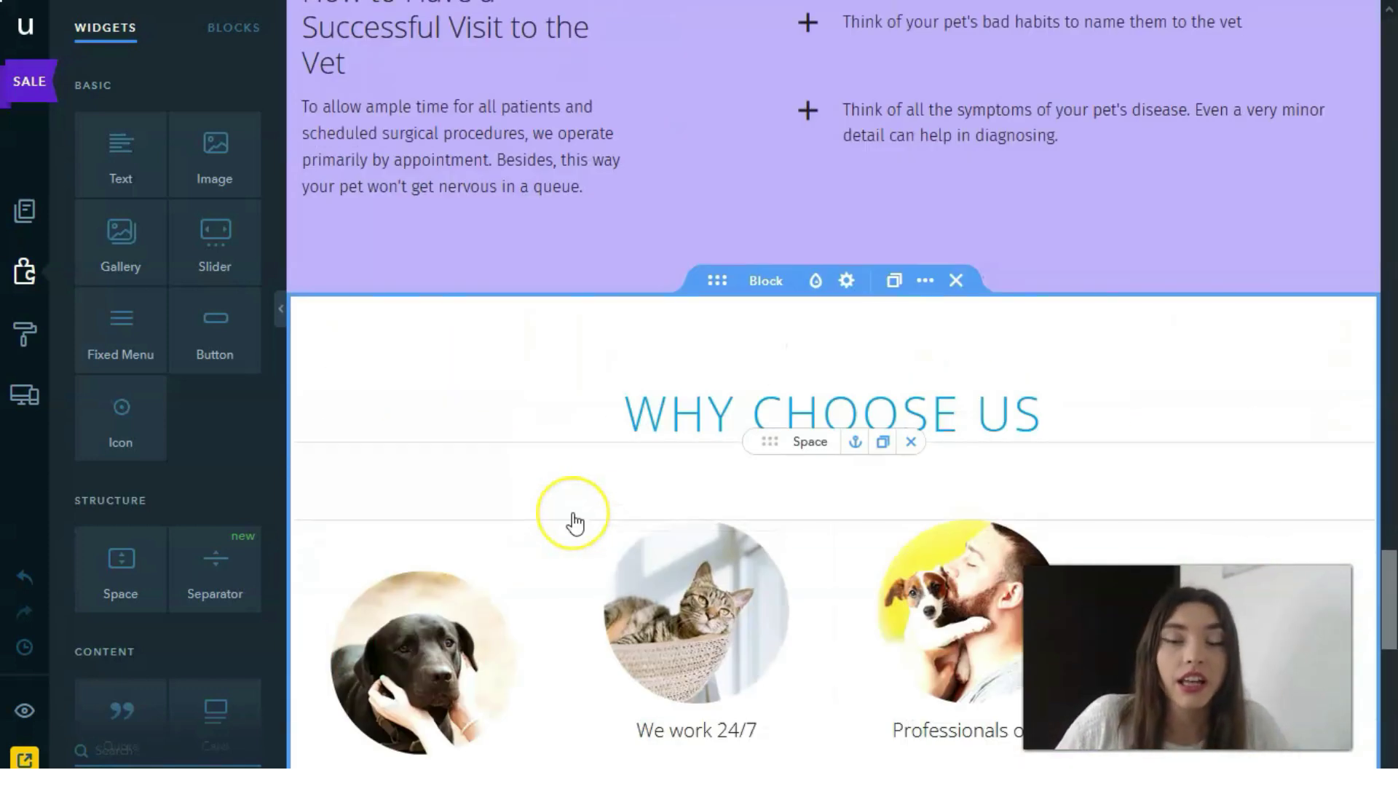